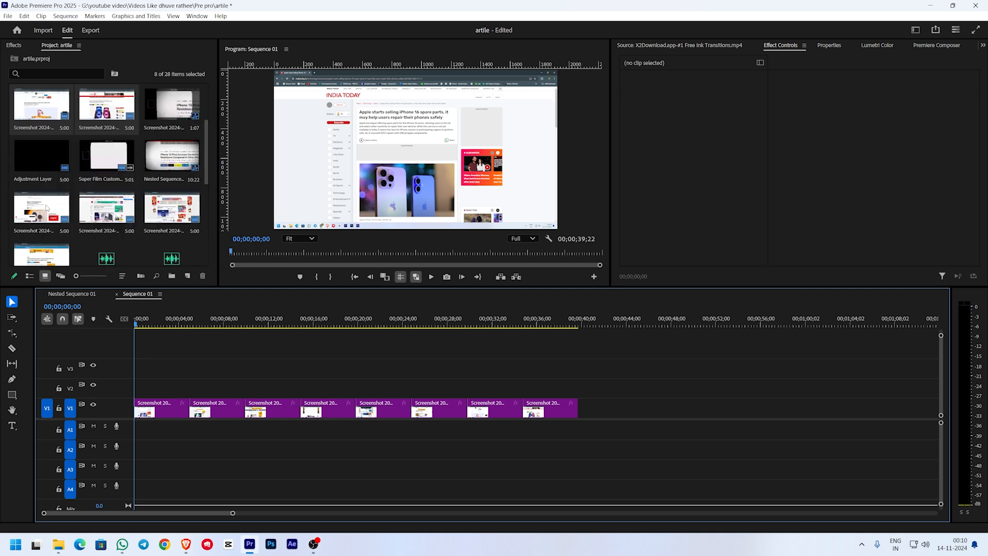
# Append the four remaining screenshots from the project bin to the end of the clips on V1.
pyautogui.click(41, 211)
pyautogui.scroll(-1, 50, 213)
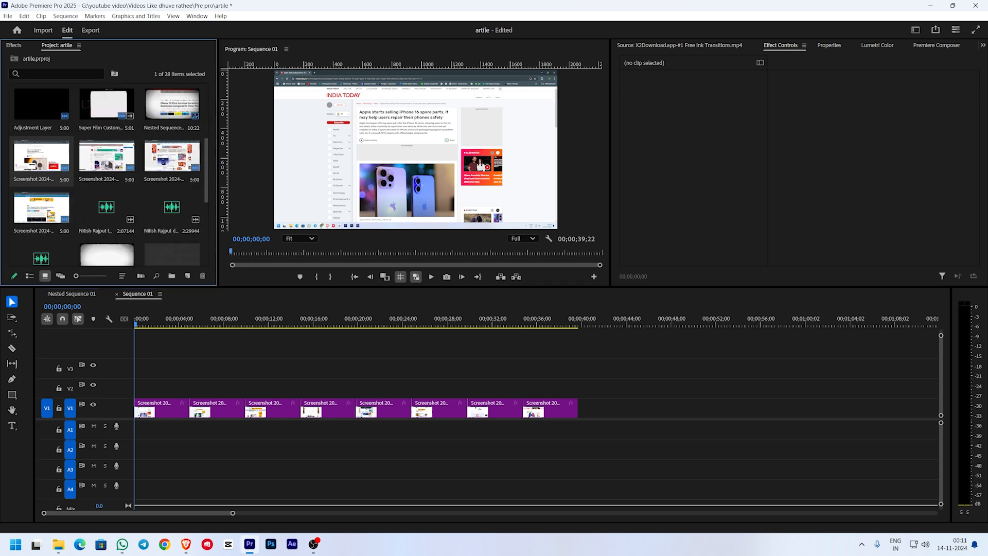
pyautogui.keyDown('shift'); pyautogui.click(50, 213); pyautogui.keyUp('shift')
pyautogui.moveTo(332, 252); pyautogui.dragTo(699, 420)
# Enlarge the preview area and place one vertical and one horizontal guide crossing near the frame's centre.
pyautogui.click(153, 321)
pyautogui.moveTo(153, 321); pyautogui.dragTo(157, 324)
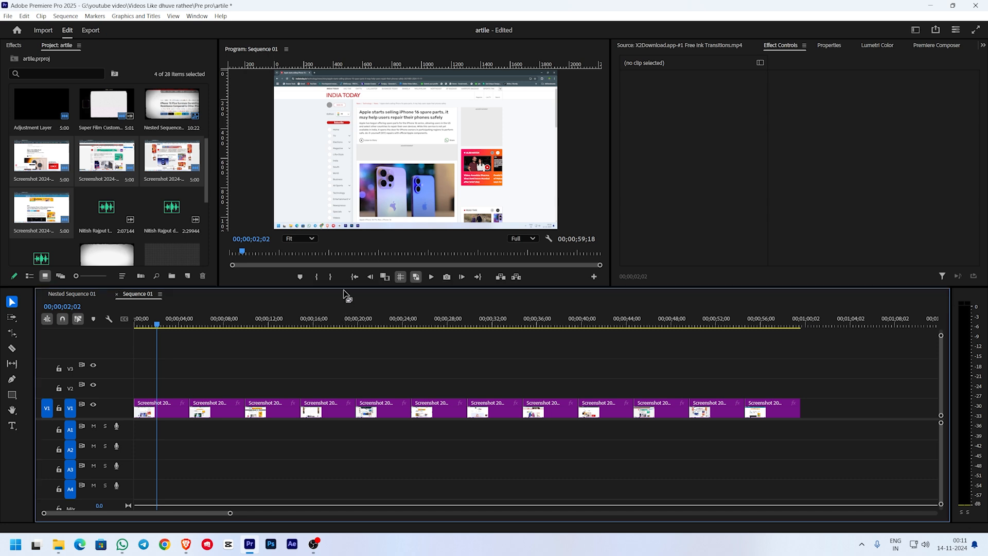
pyautogui.moveTo(340, 286); pyautogui.dragTo(339, 353)
pyautogui.click(346, 252)
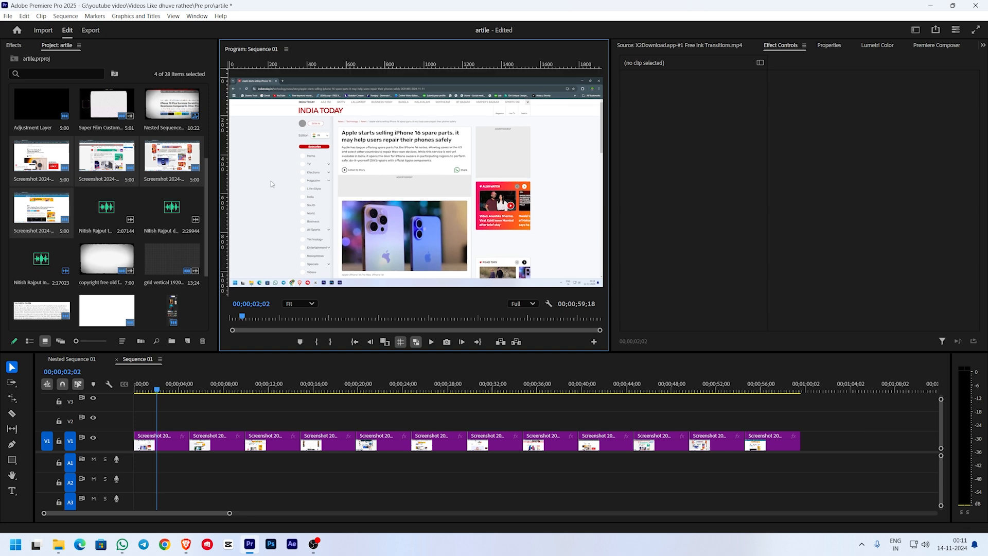
pyautogui.moveTo(222, 180); pyautogui.dragTo(410, 202)
pyautogui.moveTo(430, 63); pyautogui.dragTo(442, 188)
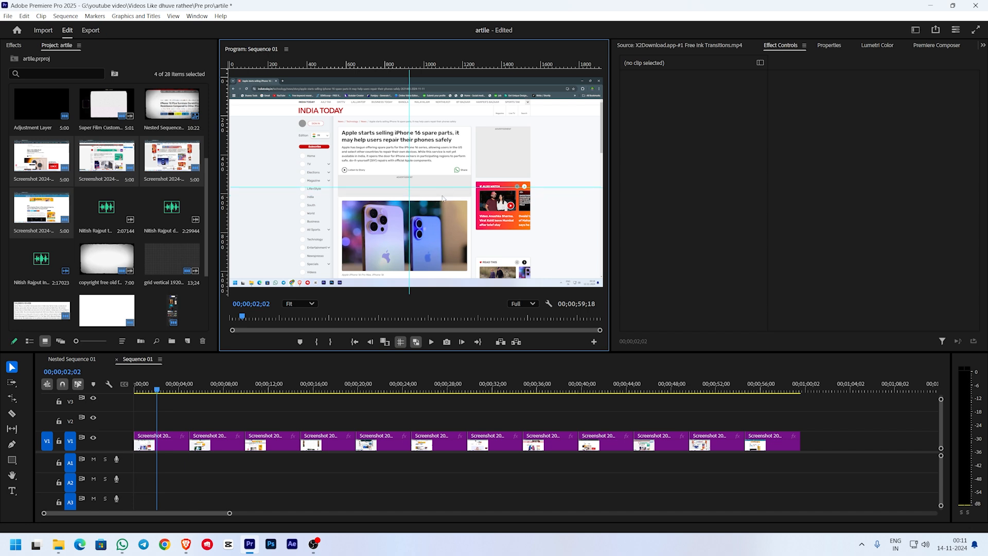
# Scale the first screenshot clip to 256 and set its position to 1029, 1185, bringing the headline onto the guides.
pyautogui.click(157, 442)
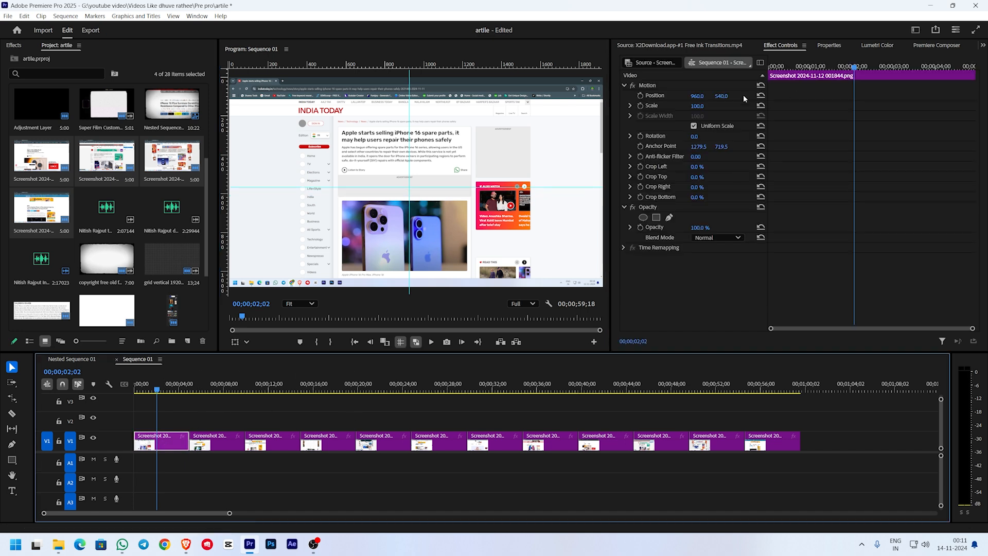
pyautogui.moveTo(697, 107); pyautogui.dragTo(777, 107)
pyautogui.moveTo(718, 96); pyautogui.dragTo(986, 97)
pyautogui.moveTo(698, 95); pyautogui.dragTo(733, 95)
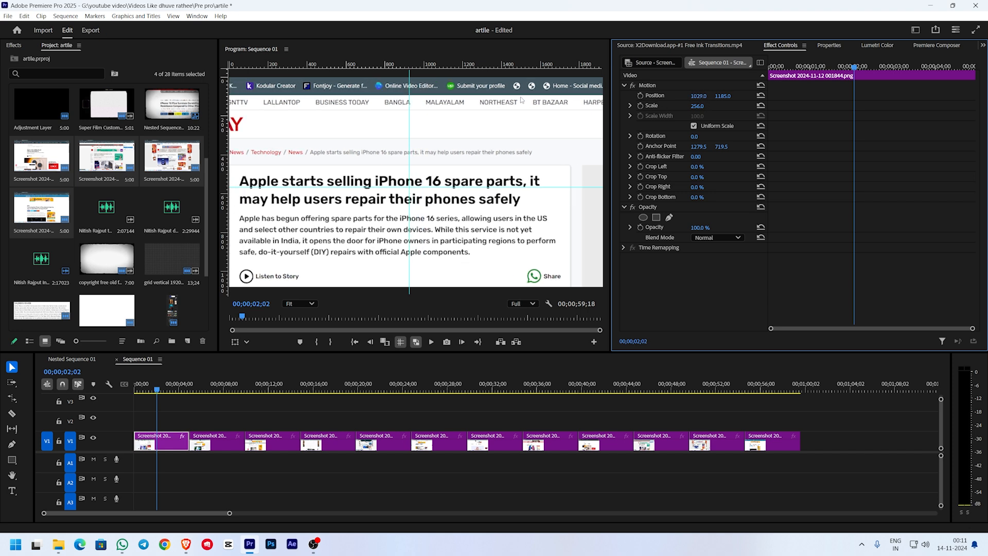
# Add one horizontal and two vertical guides around "iPhone 16" in the headline, and set the first clip's scale to 255.
pyautogui.moveTo(445, 66); pyautogui.dragTo(449, 174)
pyautogui.moveTo(226, 178); pyautogui.dragTo(375, 187)
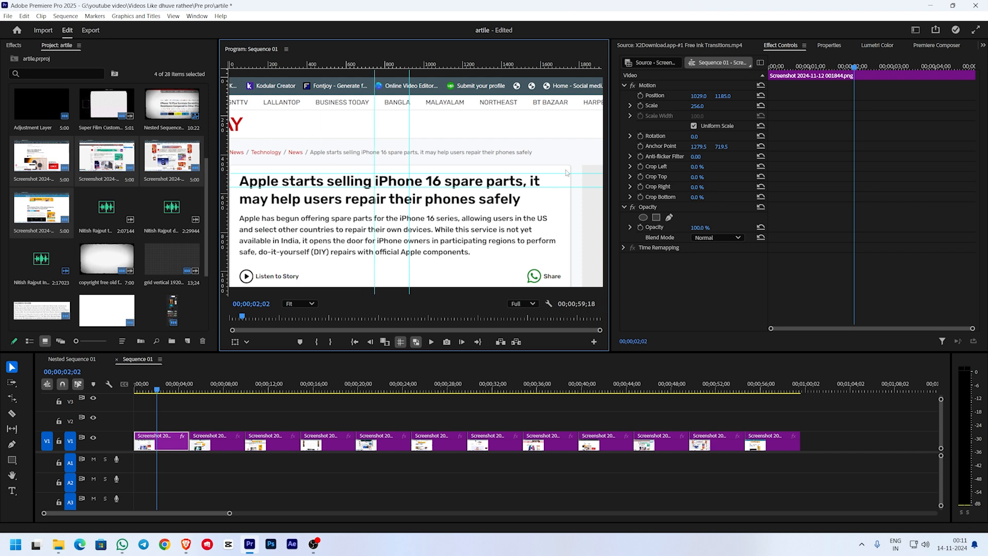
pyautogui.moveTo(226, 200); pyautogui.dragTo(442, 222)
pyautogui.moveTo(698, 108); pyautogui.dragTo(707, 108)
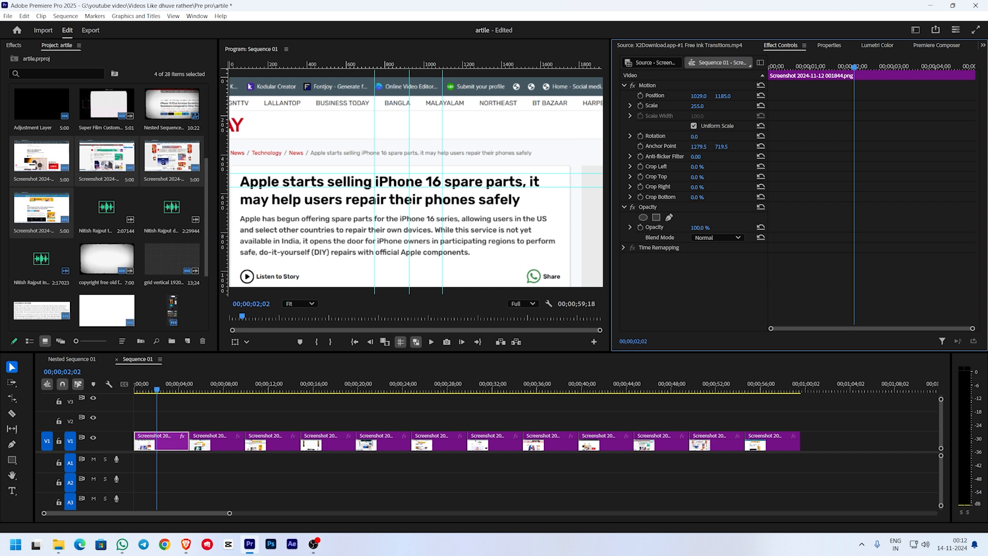
# Enlarge and reposition the second screenshot clip so "iPhone 16" in its headline sits inside the guides.
pyautogui.moveTo(157, 413); pyautogui.dragTo(225, 419)
pyautogui.click(224, 447)
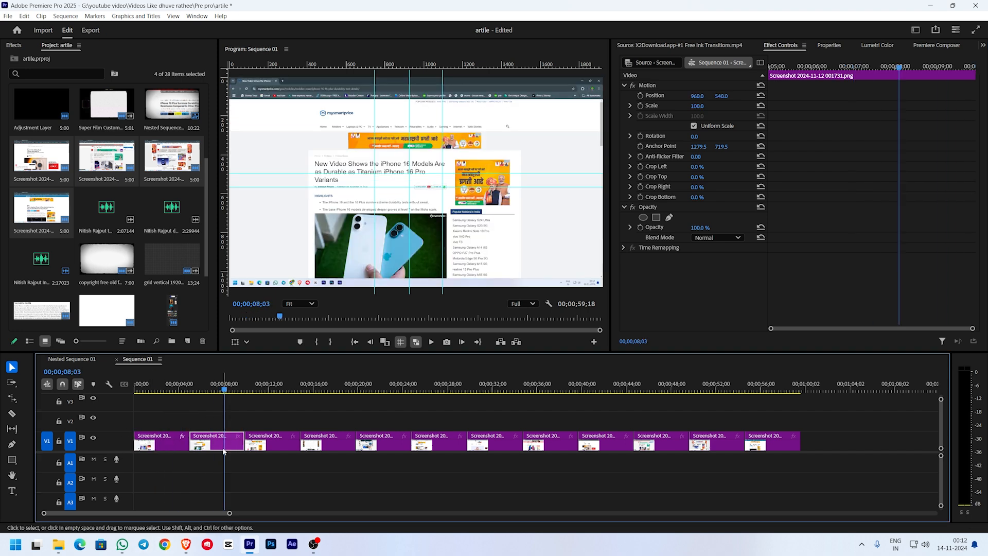
pyautogui.moveTo(698, 108); pyautogui.dragTo(766, 108)
pyautogui.moveTo(698, 96); pyautogui.dragTo(797, 96)
pyautogui.moveTo(721, 96); pyautogui.dragTo(840, 97)
pyautogui.moveTo(698, 96)
pyautogui.mouseDown()
pyautogui.moveTo(720, 96)
pyautogui.moveTo(688, 106)
pyautogui.moveTo(704, 106)
pyautogui.moveTo(689, 96)
pyautogui.moveTo(706, 96)
pyautogui.mouseUp()
# Scale the third screenshot clip to 201 and position it at 1742, 481, fitting its headline's "iPhone 16" between the guides.
pyautogui.click(260, 389)
pyautogui.click(265, 439)
pyautogui.click(647, 85)
pyautogui.moveTo(415, 182); pyautogui.dragTo(566, 165)
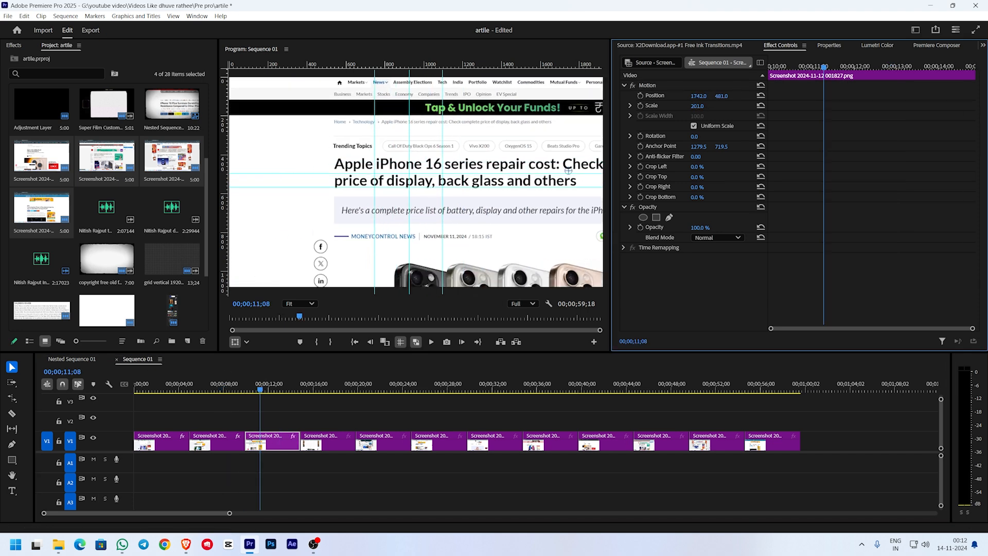
# Scale and move the fourth screenshot clip so its "iPhone 16" text lines up with the guides.
pyautogui.click(313, 389)
pyautogui.click(319, 440)
pyautogui.click(651, 86)
pyautogui.moveTo(416, 77); pyautogui.dragTo(477, 18)
pyautogui.moveTo(445, 79); pyautogui.dragTo(569, 143)
pyautogui.moveTo(698, 106); pyautogui.dragTo(680, 97)
pyautogui.moveTo(699, 96); pyautogui.dragTo(723, 96)
# Enlarge the fifth screenshot clip and align its "iPhone 16" text with the guides.
pyautogui.moveTo(312, 390); pyautogui.dragTo(393, 422)
pyautogui.click(391, 441)
pyautogui.moveTo(697, 106); pyautogui.dragTo(767, 106)
pyautogui.moveTo(474, 121); pyautogui.dragTo(565, 217)
pyautogui.moveTo(698, 106); pyautogui.dragTo(706, 106)
pyautogui.moveTo(438, 219); pyautogui.dragTo(455, 230)
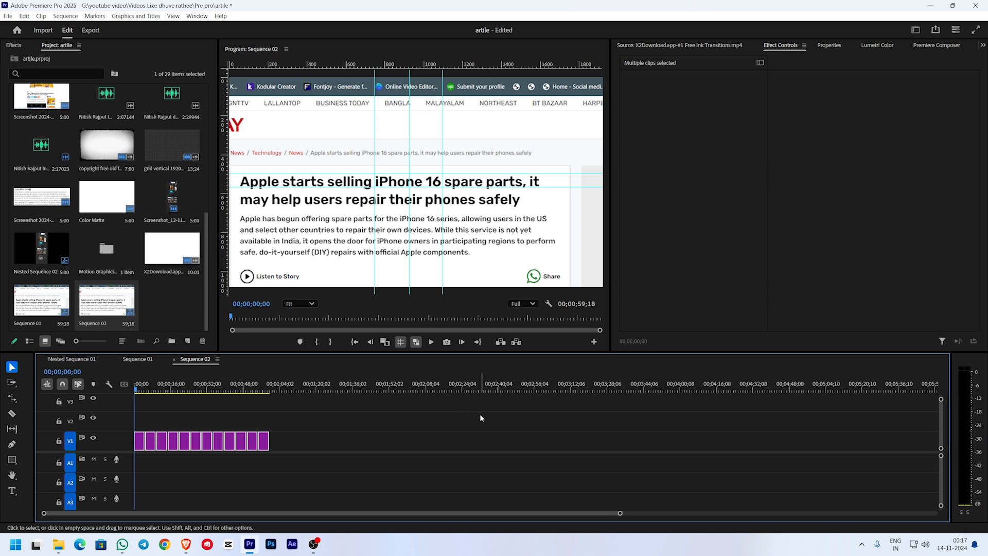
# Set the duration of all selected screenshot clips in Sequence 02 to 4 frames.
pyautogui.hotkey('ctrl', 'r')
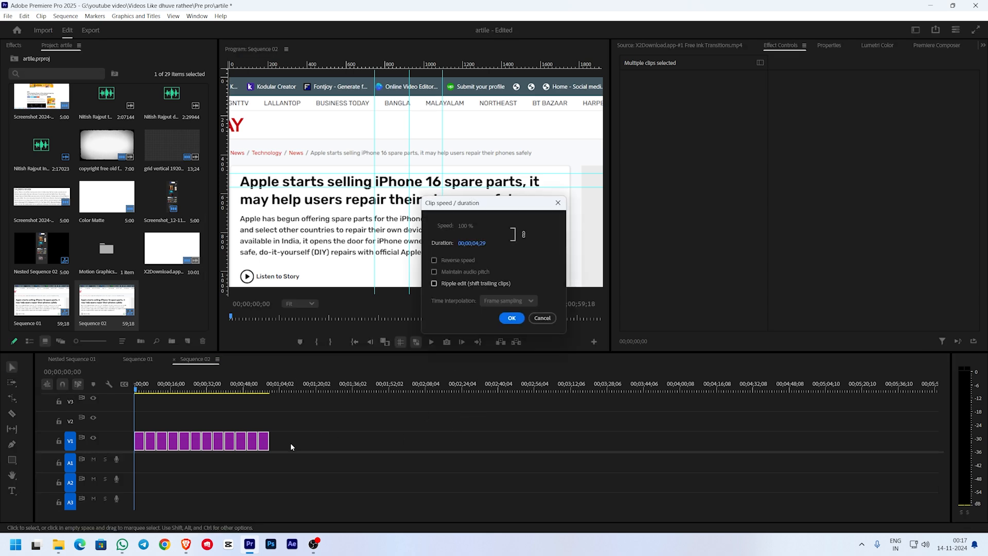
pyautogui.click(478, 244)
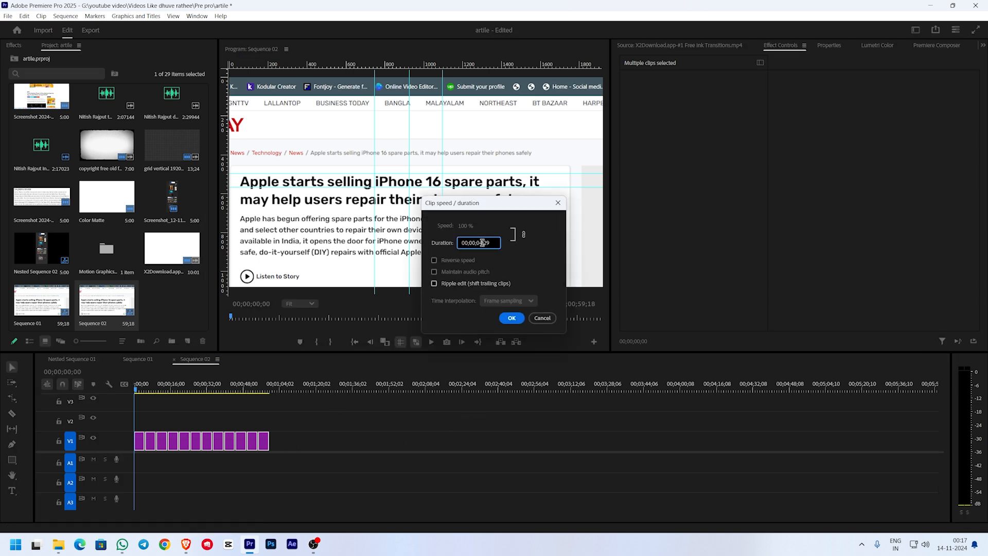
pyautogui.write('20')
pyautogui.click(511, 317)
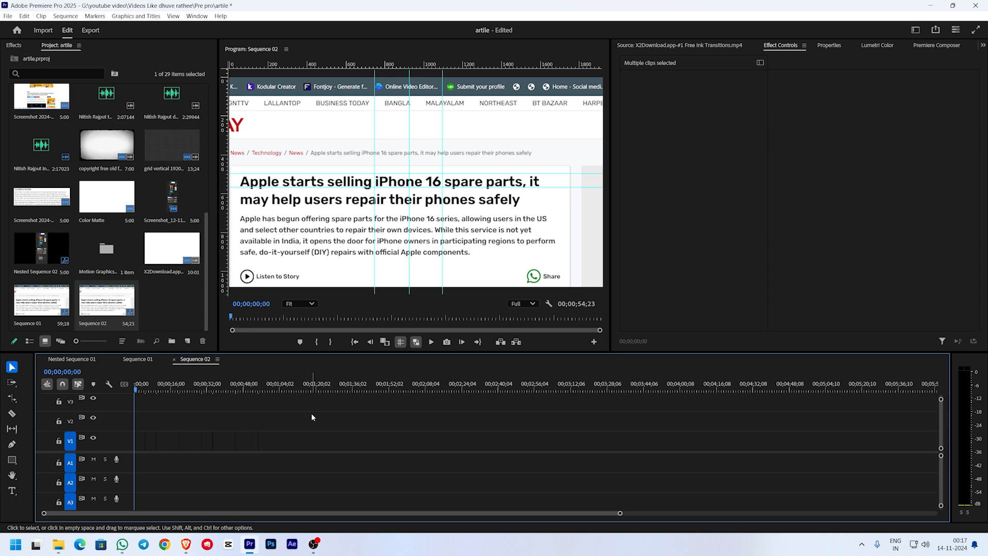
# Close all gaps between the shortened screenshot clips on V1 and play the sequence.
pyautogui.moveTo(307, 415); pyautogui.dragTo(117, 455)
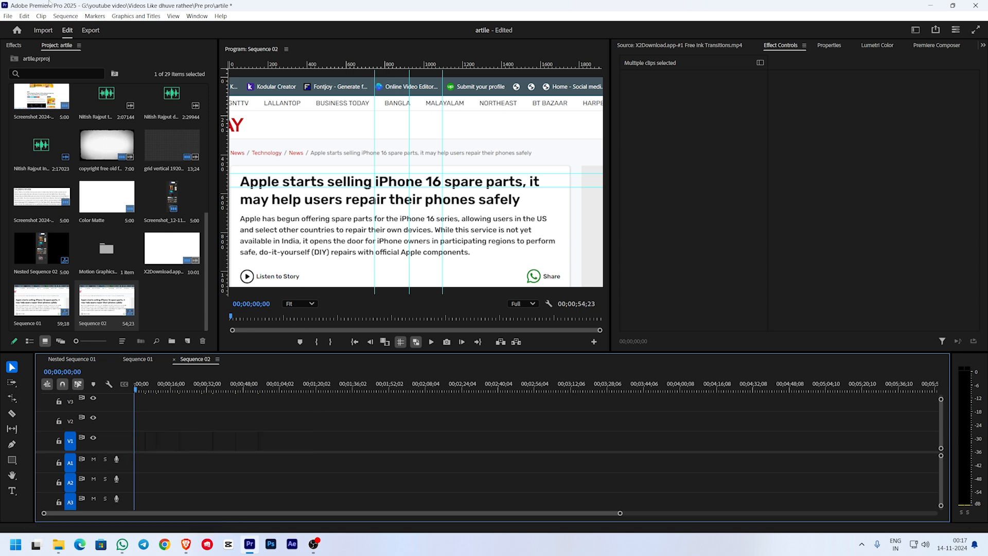
pyautogui.click(65, 16)
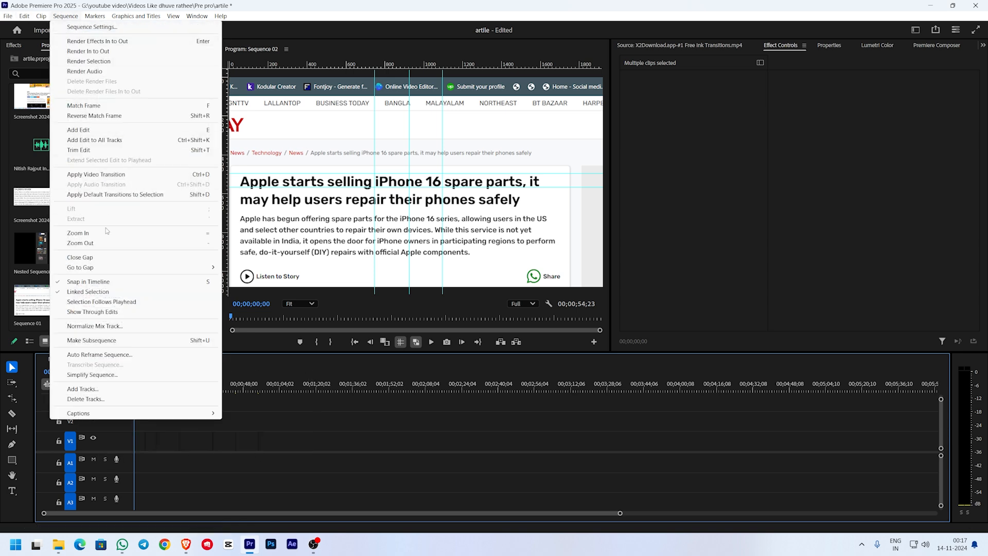
pyautogui.click(107, 257)
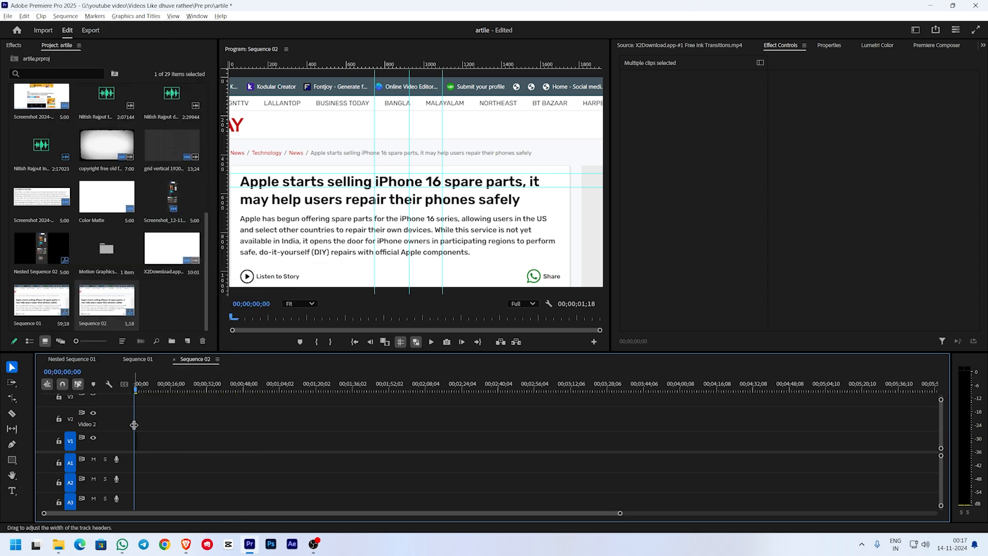
pyautogui.scroll(-1, 112, 420)
pyautogui.scroll(3, 158, 441)
pyautogui.scroll(10, 158, 441)
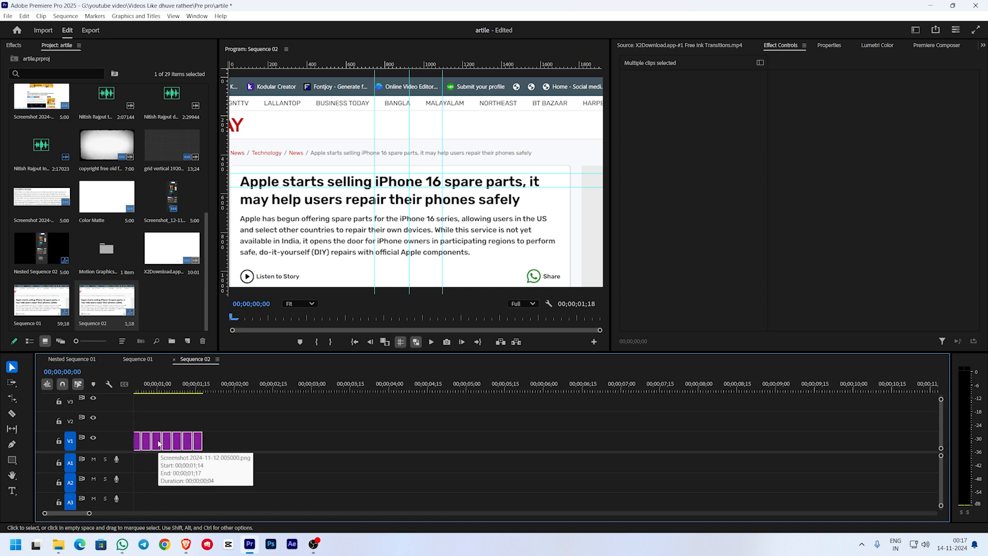
pyautogui.click(177, 401)
pyautogui.press('space')
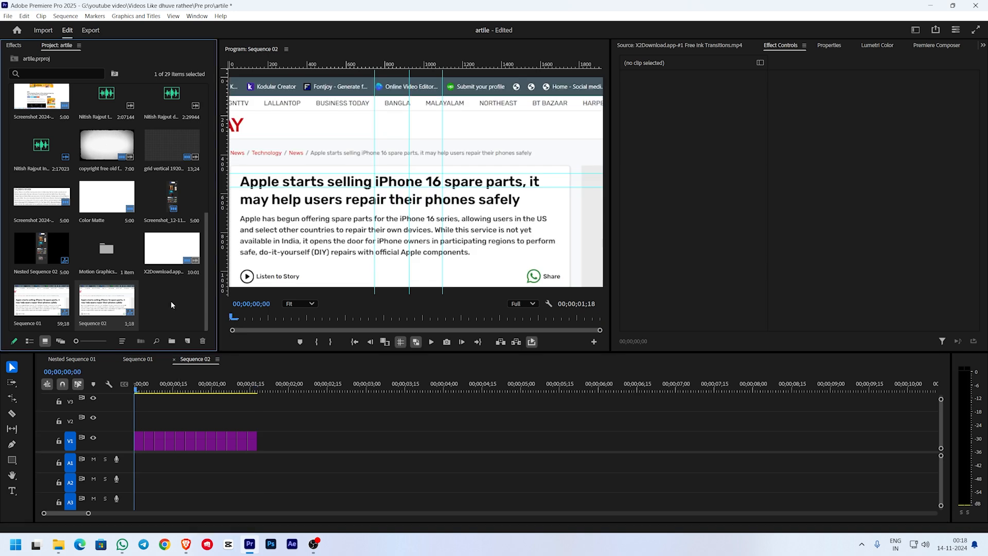
# Create a 1920 x 1080 adjustment layer, place it on V2 and trim it to the length of the screenshot clips.
pyautogui.click(189, 342)
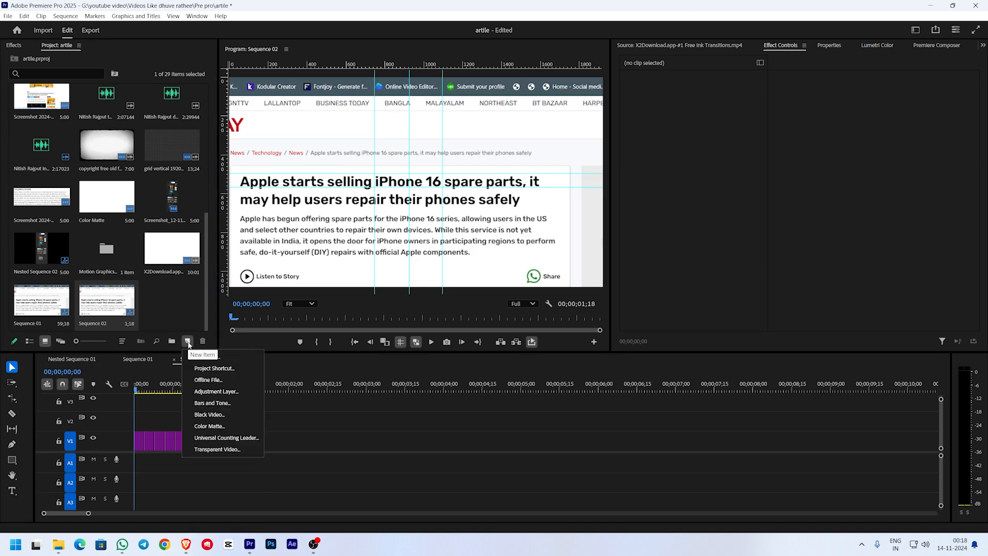
pyautogui.click(208, 392)
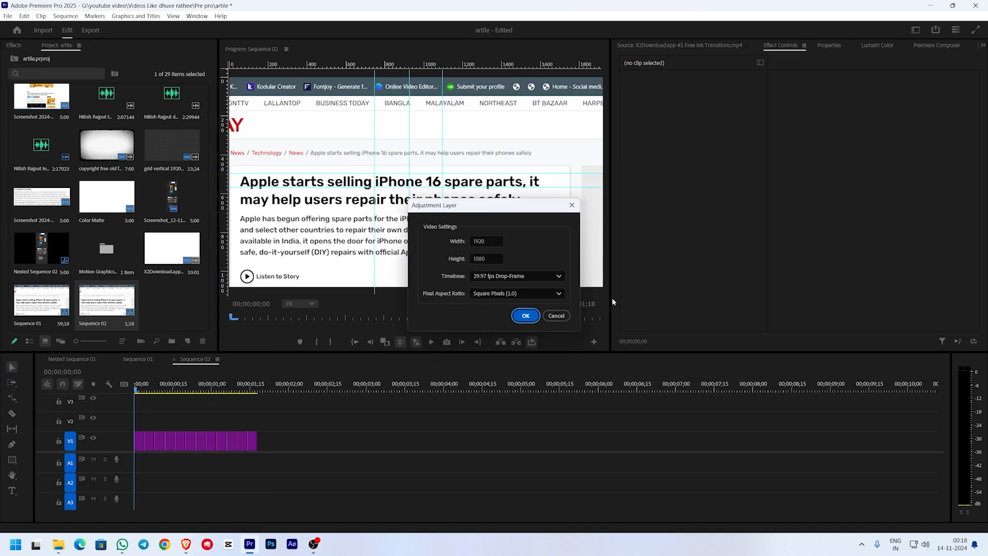
pyautogui.click(531, 314)
pyautogui.moveTo(189, 299); pyautogui.dragTo(141, 429)
pyautogui.moveTo(517, 423); pyautogui.dragTo(256, 424)
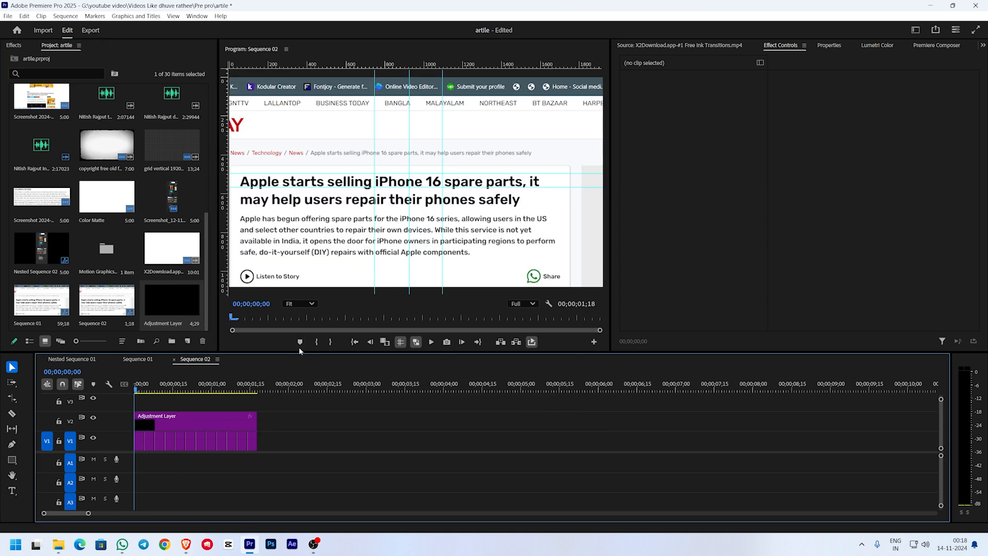
# Search the effects for "blur" and apply Gaussian Blur to the adjustment layer.
pyautogui.moveTo(299, 352); pyautogui.dragTo(299, 293)
pyautogui.click(204, 385)
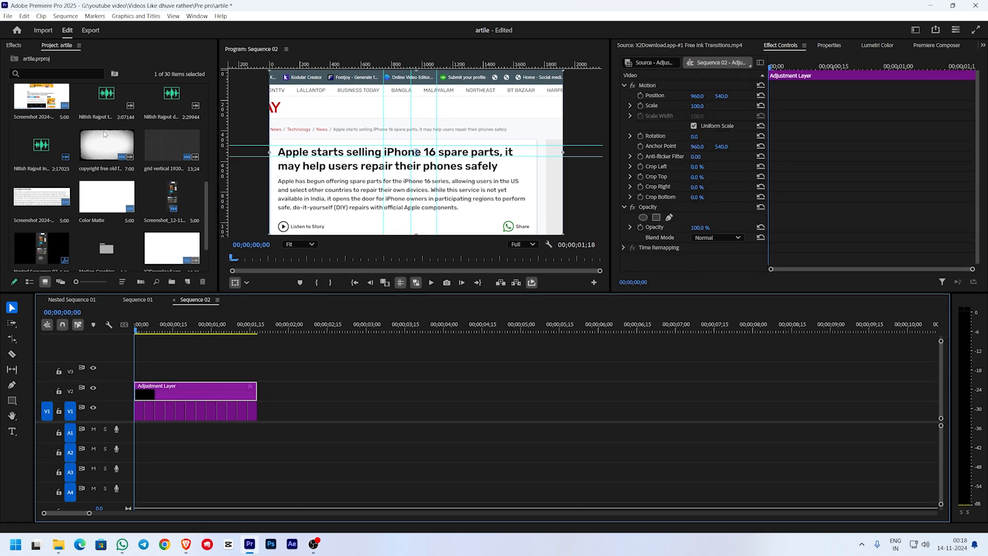
pyautogui.click(15, 45)
pyautogui.moveTo(55, 182); pyautogui.dragTo(173, 389)
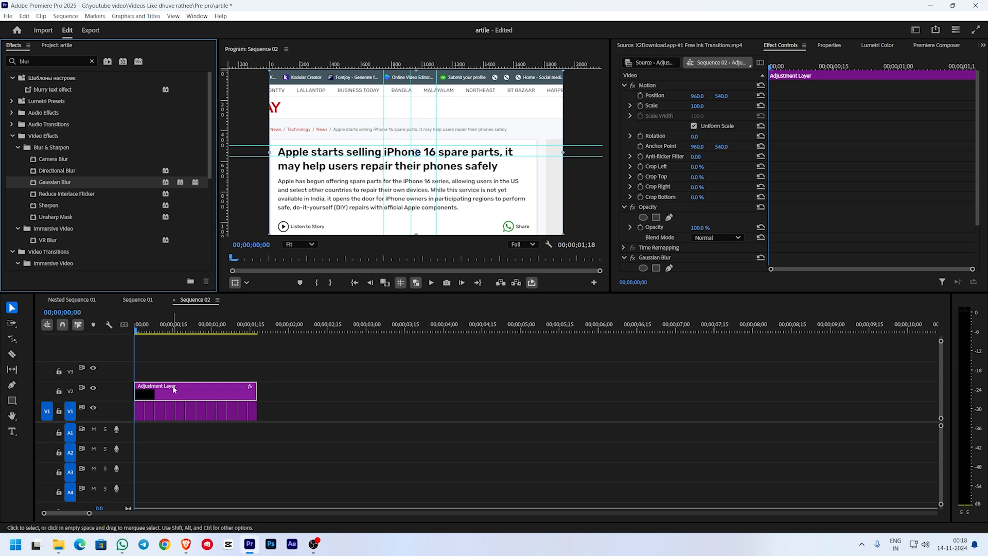
# Add a four-point polygon mask to the Gaussian Blur and fit its corners tightly around "iPhone 16".
pyautogui.scroll(-3, 702, 245)
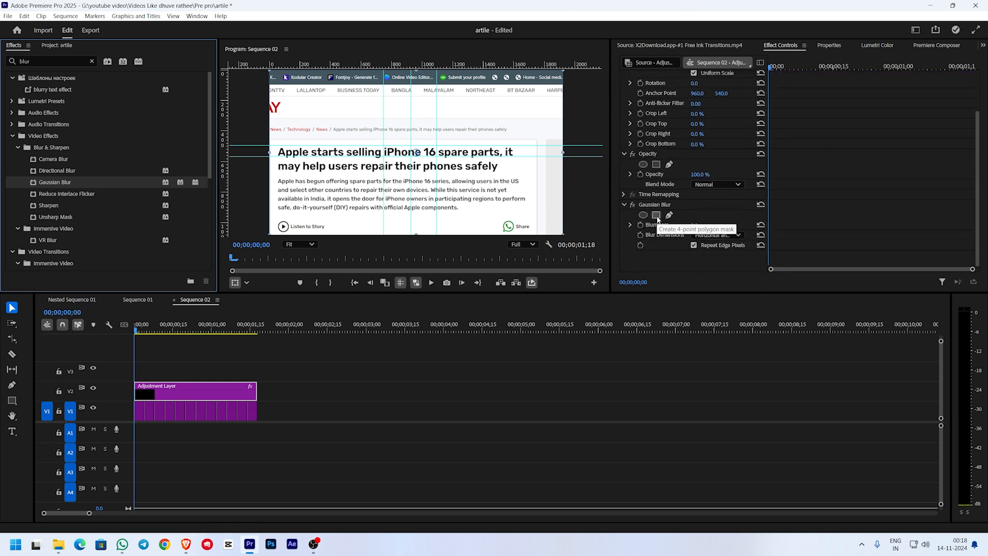
pyautogui.click(657, 217)
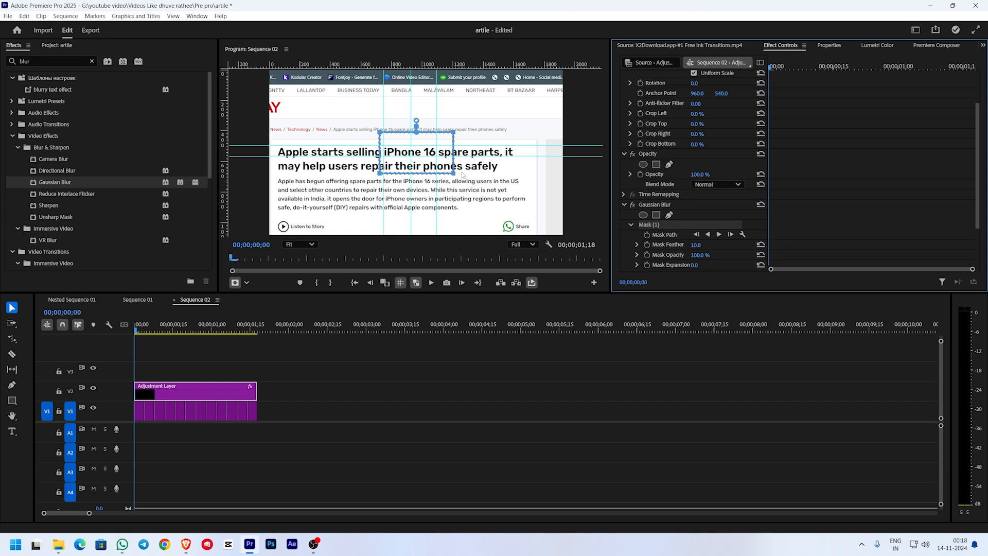
pyautogui.moveTo(456, 173); pyautogui.dragTo(420, 163)
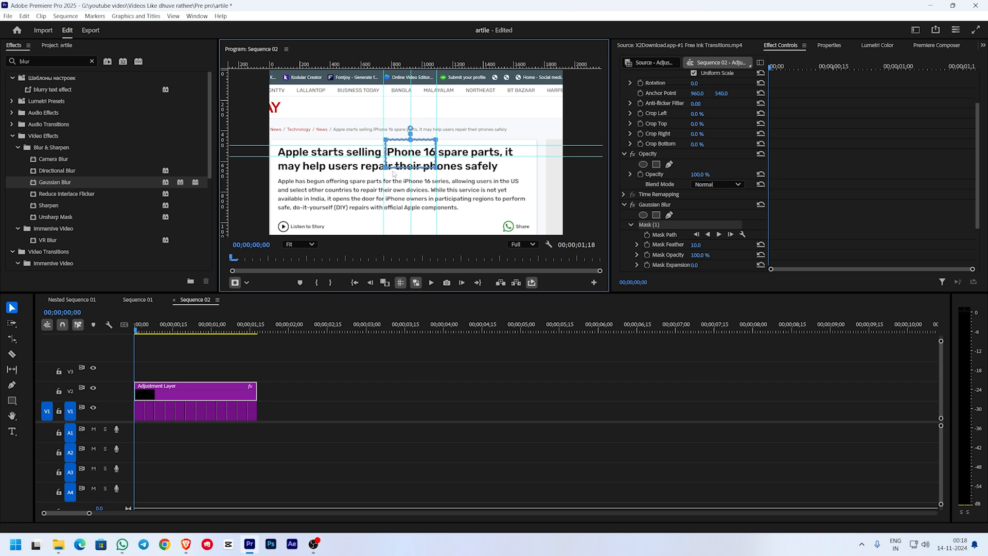
pyautogui.moveTo(386, 169); pyautogui.dragTo(381, 138)
pyautogui.moveTo(435, 167); pyautogui.dragTo(437, 145)
pyautogui.scroll(3, 414, 151)
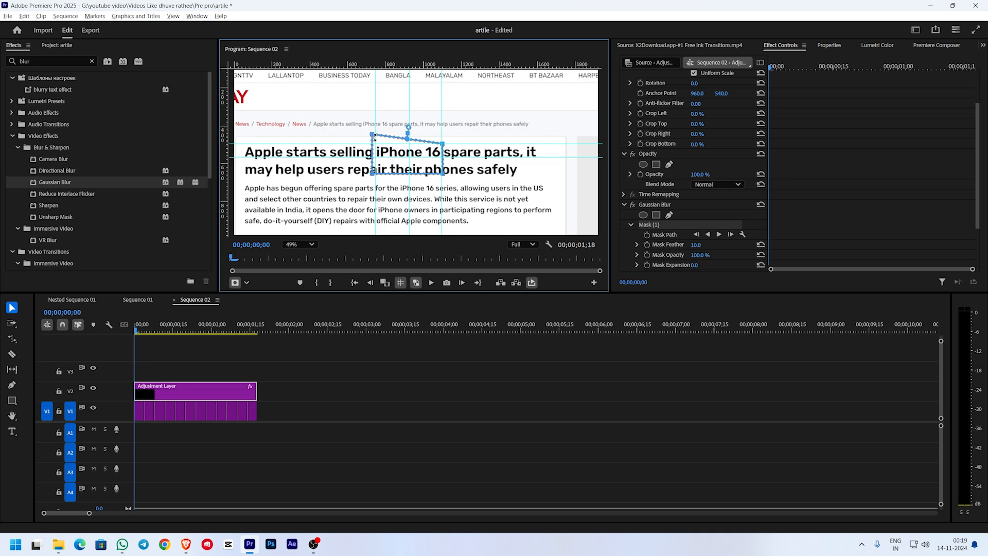
pyautogui.moveTo(354, 126); pyautogui.dragTo(354, 138)
pyautogui.moveTo(355, 181); pyautogui.dragTo(356, 164)
pyautogui.moveTo(455, 183); pyautogui.dragTo(453, 164)
pyautogui.scroll(-2, 719, 268)
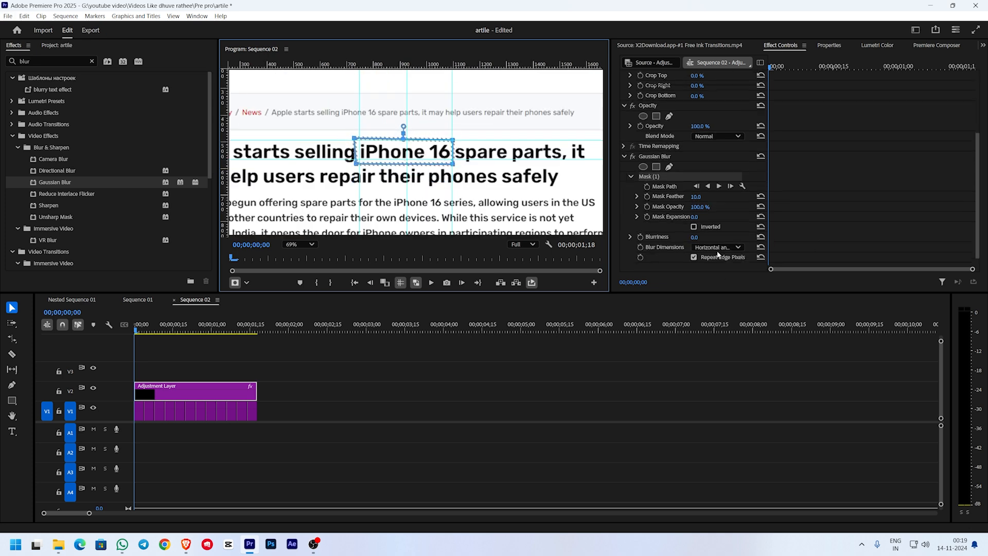
# Invert the blur mask, set Blurriness to 13 and play the sequence to check the effect.
pyautogui.moveTo(694, 237); pyautogui.dragTo(714, 237)
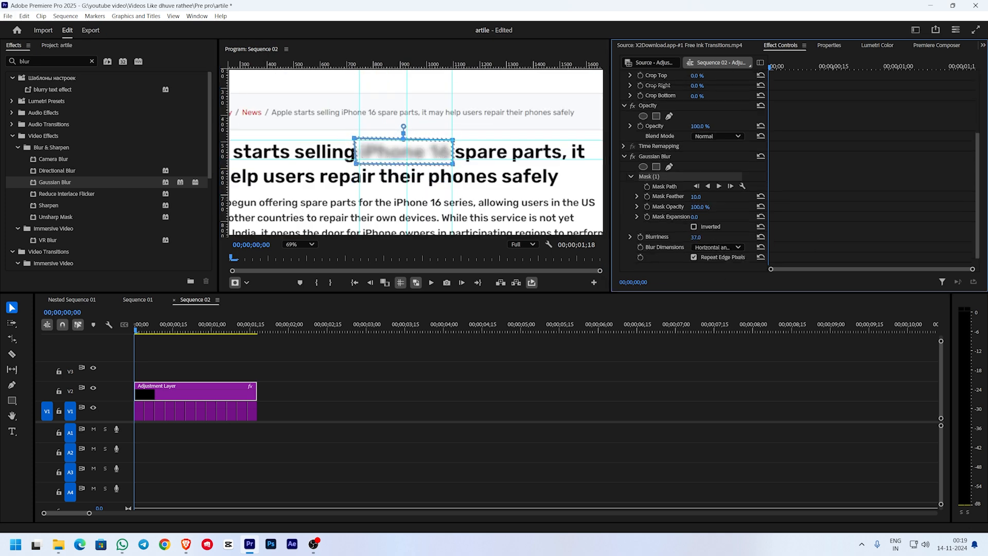
pyautogui.click(694, 227)
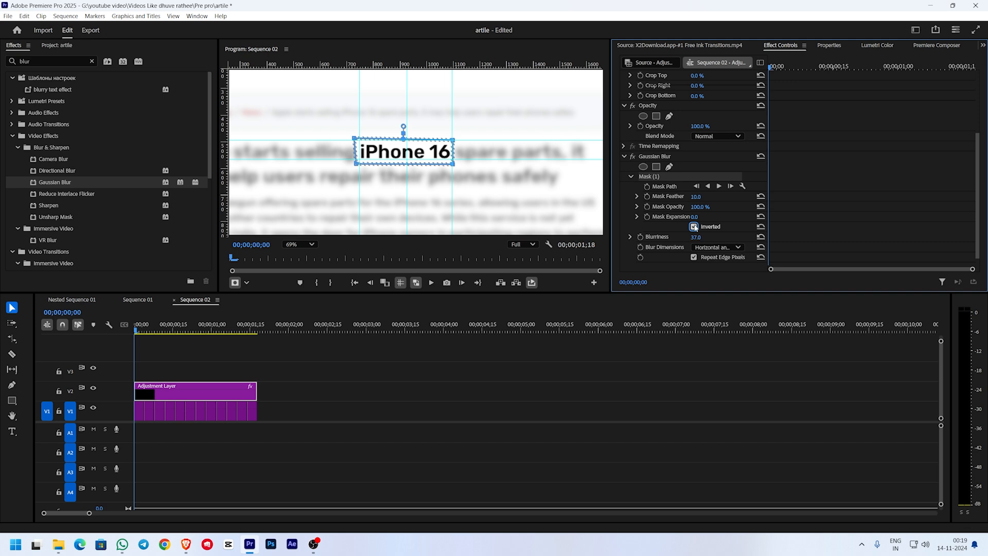
pyautogui.moveTo(700, 237); pyautogui.dragTo(693, 238)
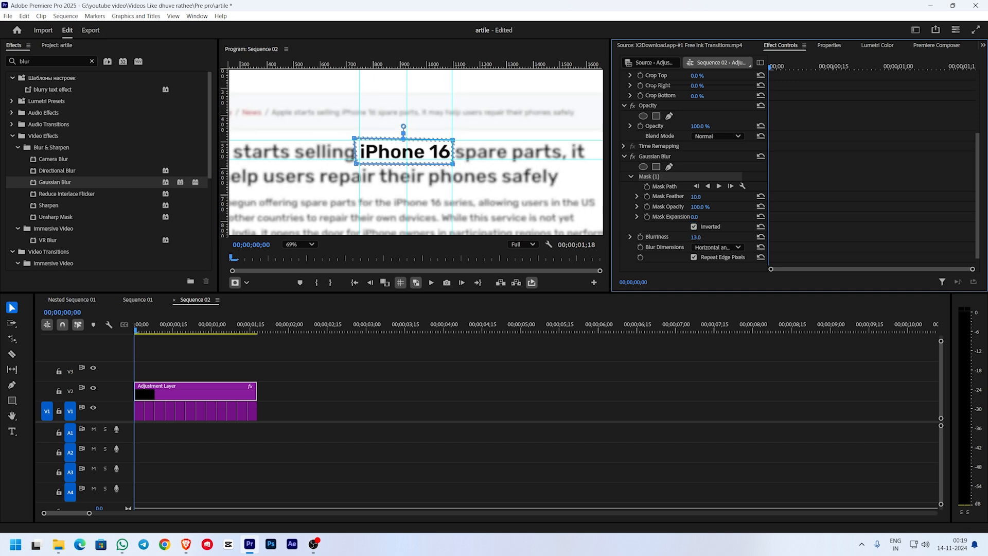
pyautogui.click(162, 337)
pyautogui.press('space')
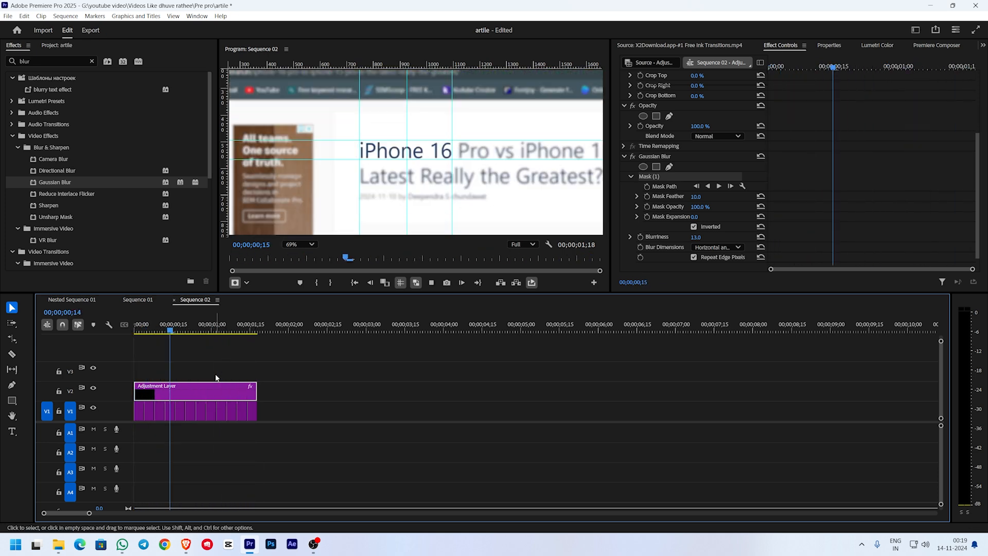
pyautogui.click(171, 354)
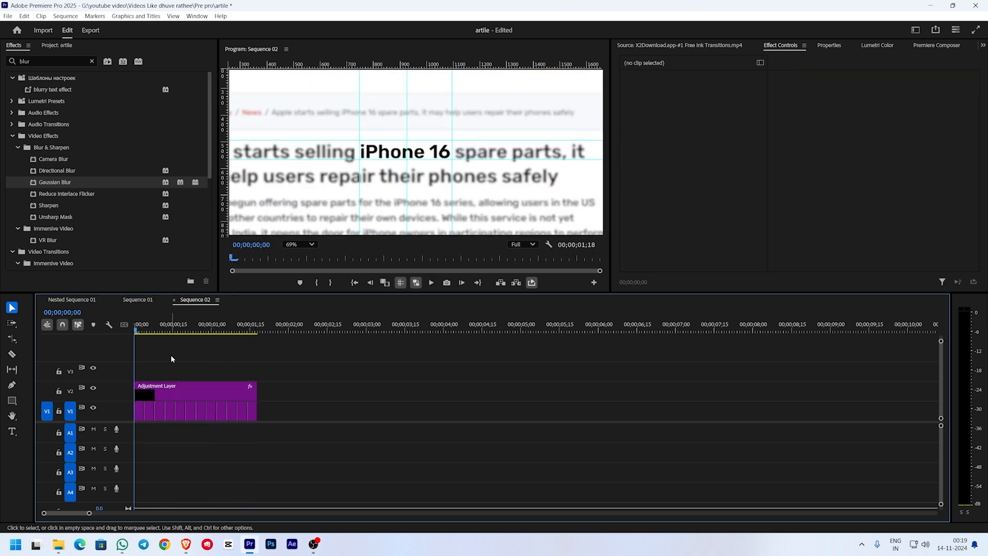
# Search the effects for "tran" and apply the Transform video effect to the adjustment layer.
pyautogui.click(92, 62)
pyautogui.click(62, 58)
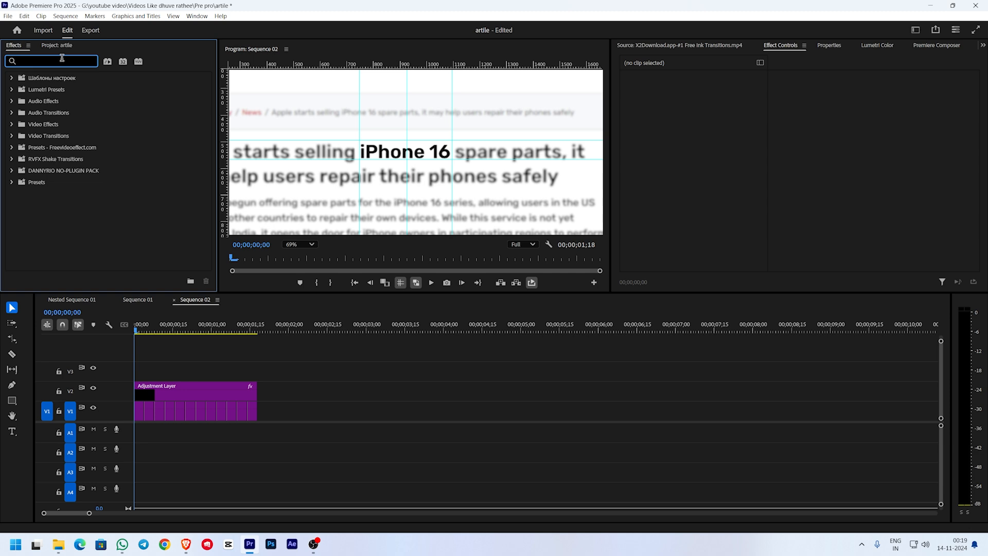
pyautogui.write('trn')
pyautogui.press('BackSpace')
pyautogui.press('BackSpace')
pyautogui.write('ran')
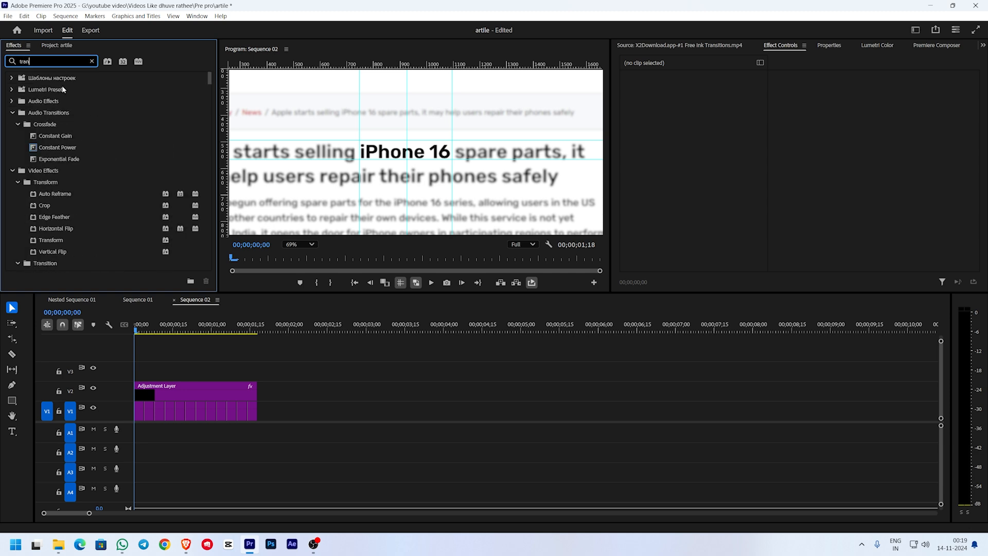
pyautogui.moveTo(46, 239); pyautogui.dragTo(171, 386)
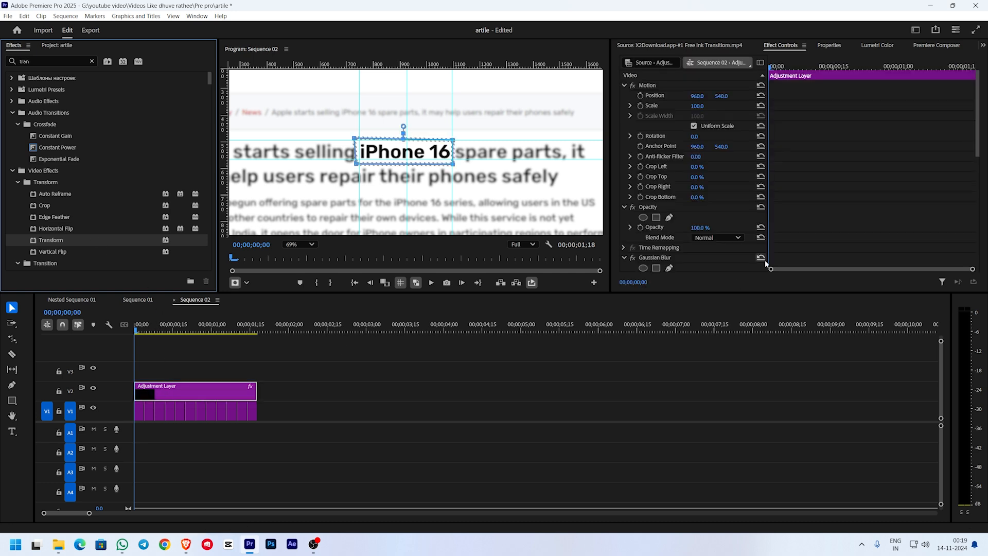
# Keyframe the Transform scale from 100 at the adjustment layer's start to 110 at its end and play the sequence.
pyautogui.scroll(-10, 815, 199)
pyautogui.scroll(-3, 815, 199)
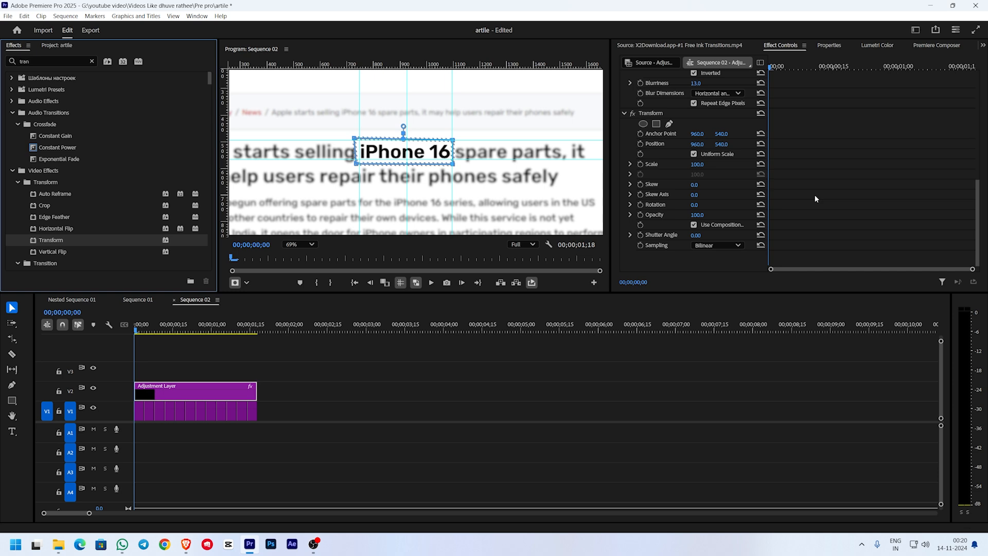
pyautogui.click(640, 165)
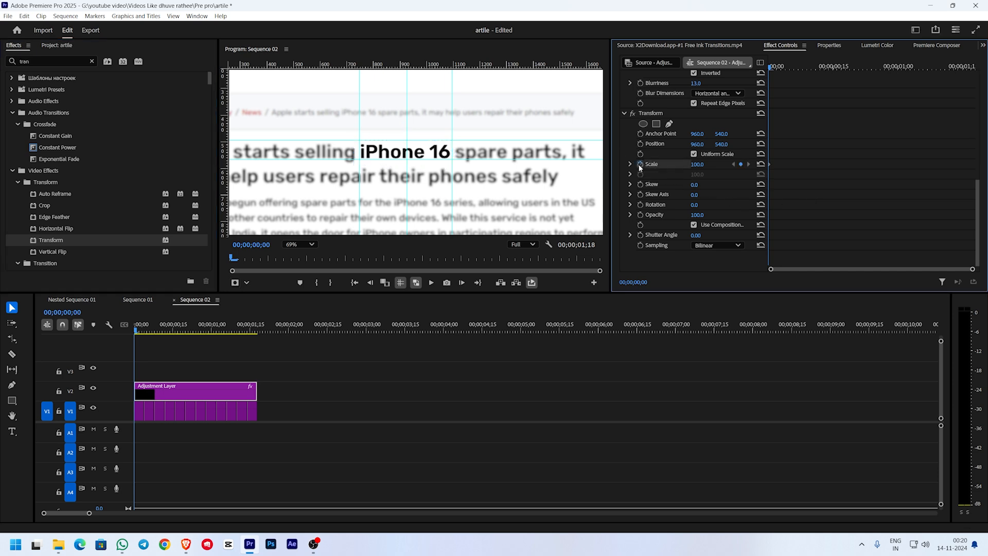
pyautogui.moveTo(789, 66); pyautogui.dragTo(937, 85)
pyautogui.click(703, 164)
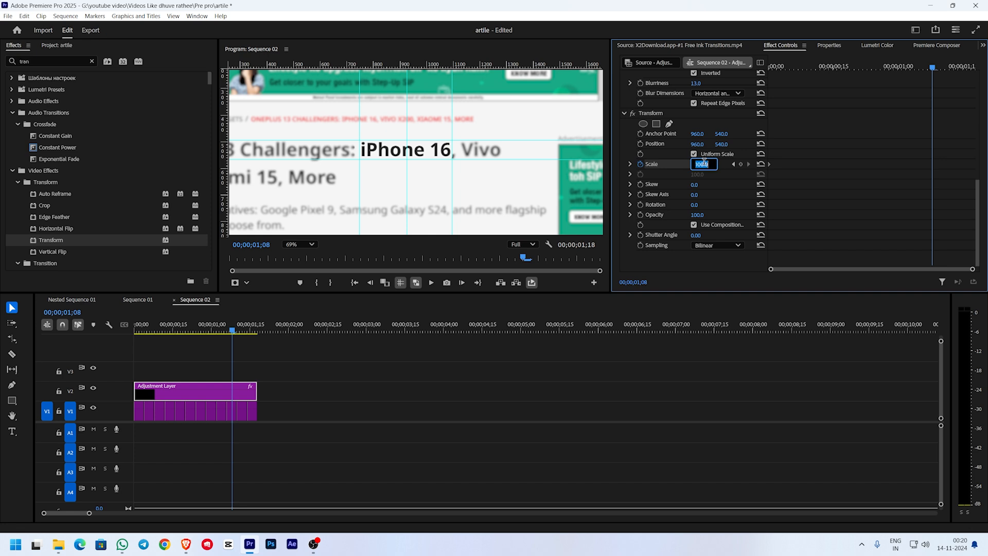
pyautogui.write('110')
pyautogui.press('Return')
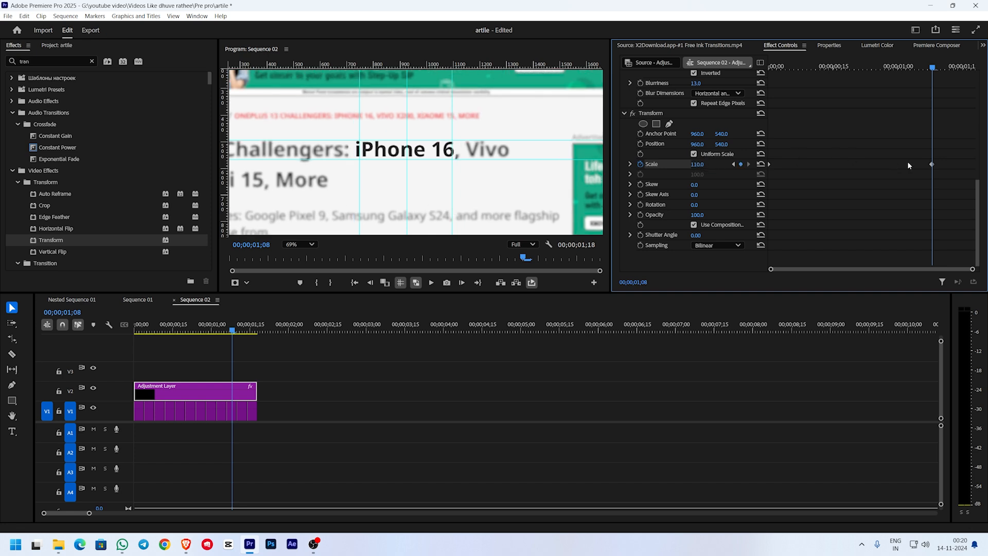
pyautogui.moveTo(934, 165); pyautogui.dragTo(979, 165)
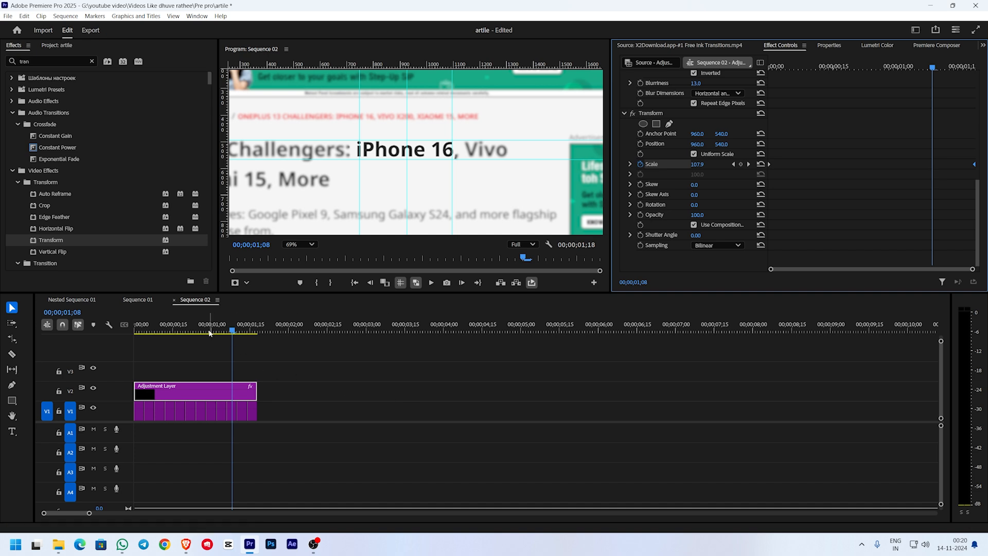
pyautogui.moveTo(210, 331); pyautogui.dragTo(74, 332)
pyautogui.click(432, 282)
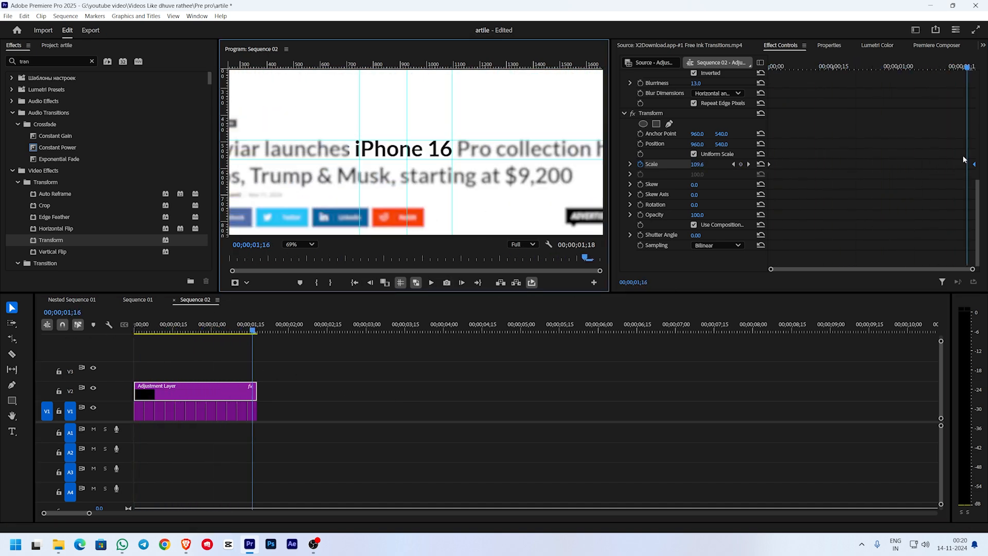
# Apply Ease In to the Transform scale keyframes and replay the sequence from the start.
pyautogui.click(791, 161)
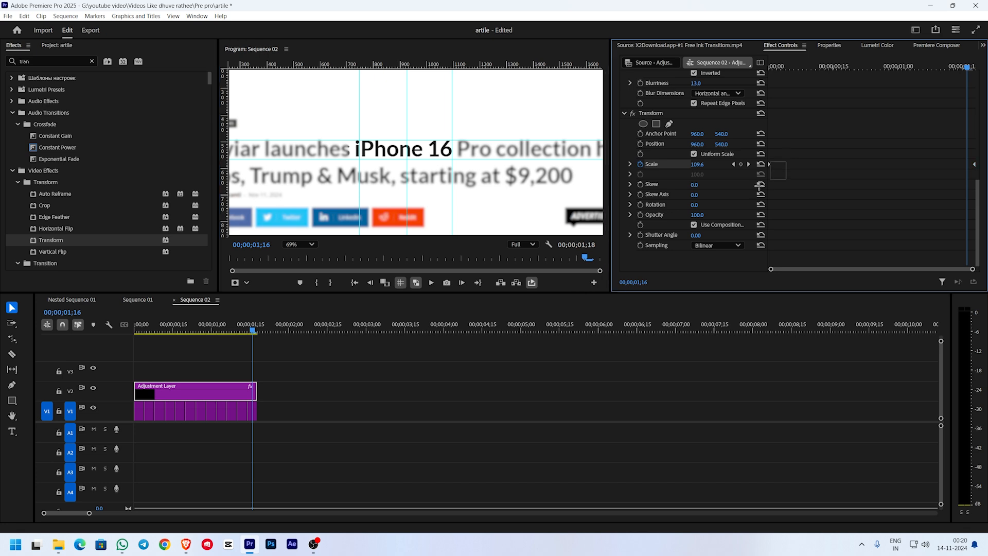
pyautogui.rightClick(975, 167)
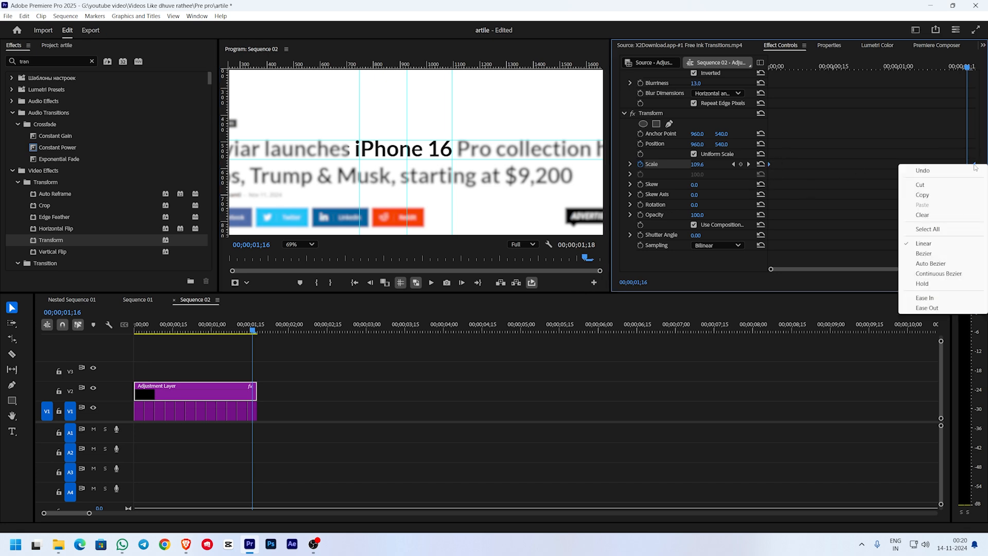
pyautogui.click(920, 300)
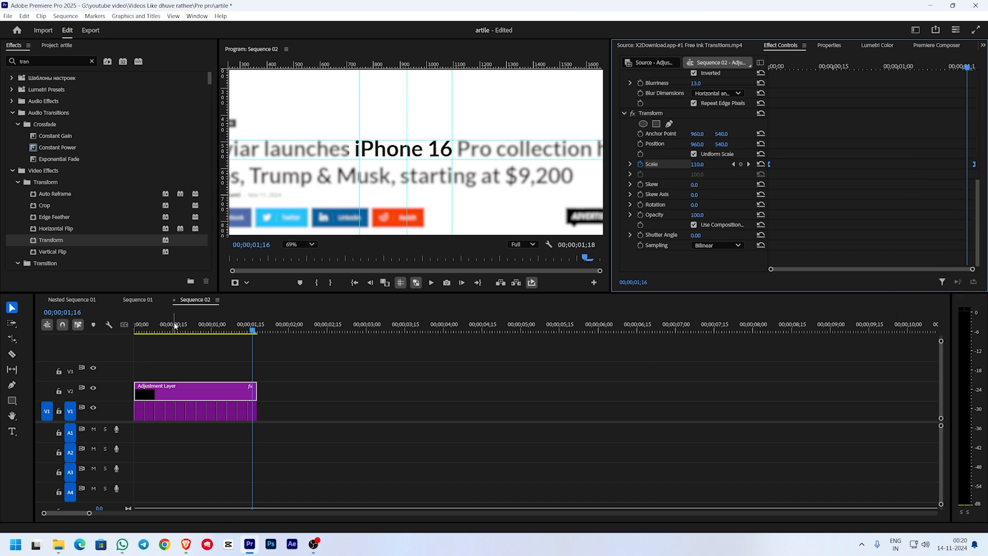
pyautogui.moveTo(155, 328); pyautogui.dragTo(125, 330)
pyautogui.press('space')
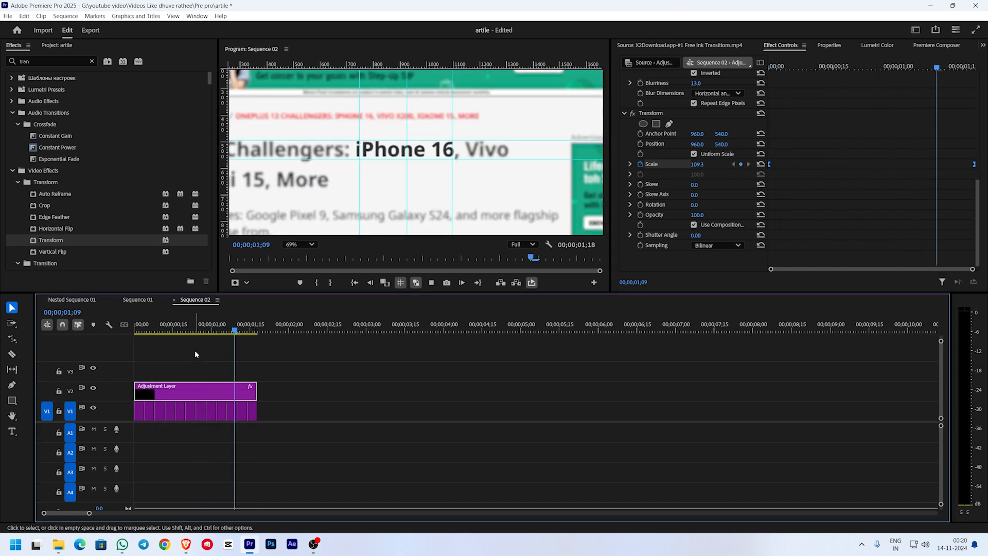
pyautogui.moveTo(141, 329); pyautogui.dragTo(125, 331)
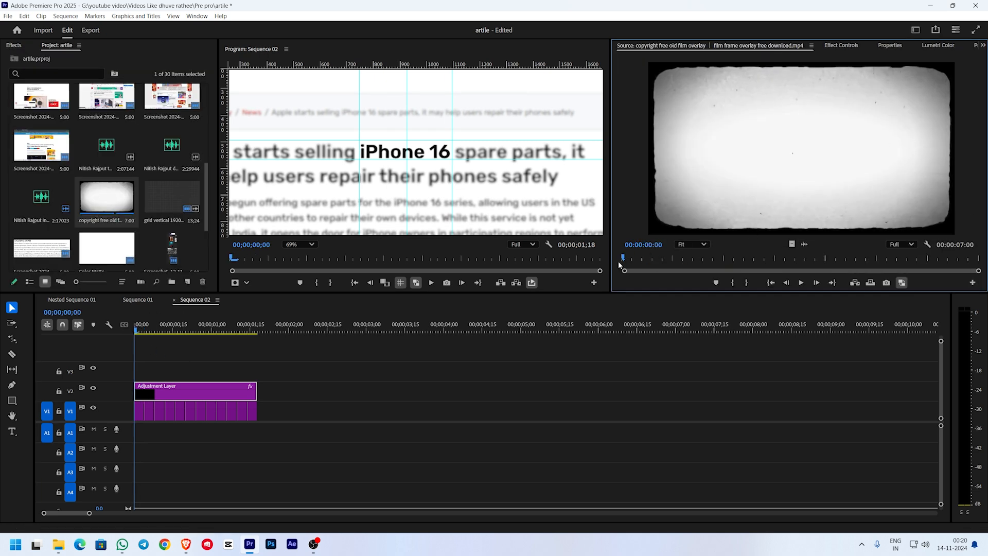
# Mark the first 1;07 of the old film overlay, place its video on V3 and extend it to the adjustment layer's end.
pyautogui.press('i')
pyautogui.moveTo(626, 262); pyautogui.dragTo(685, 263)
pyautogui.press('o')
pyautogui.moveTo(792, 244); pyautogui.dragTo(129, 375)
pyautogui.moveTo(233, 368); pyautogui.dragTo(261, 368)
pyautogui.click(240, 368)
pyautogui.click(225, 325)
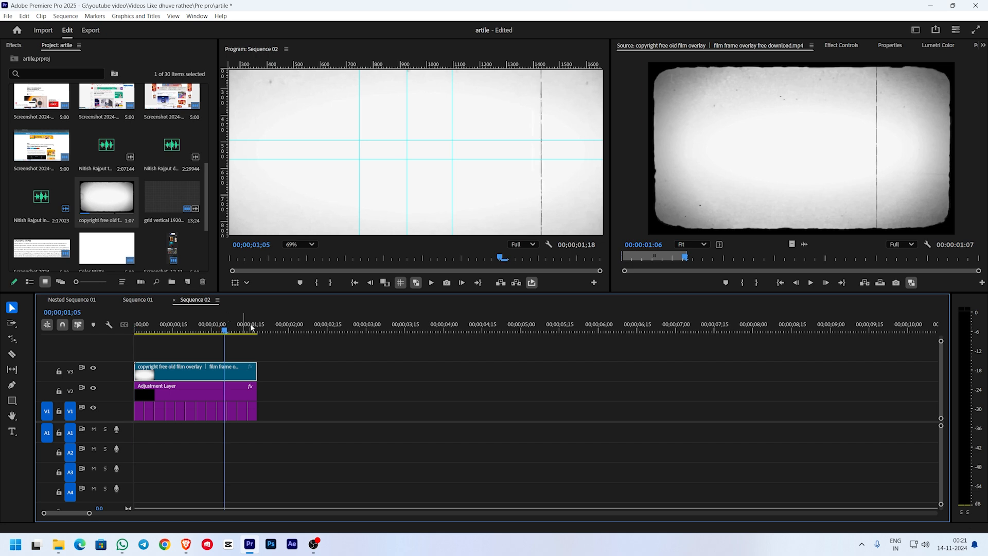
# Set the film overlay's blend mode to Multiply, fit the whole frame in the preview and play the sequence.
pyautogui.click(842, 46)
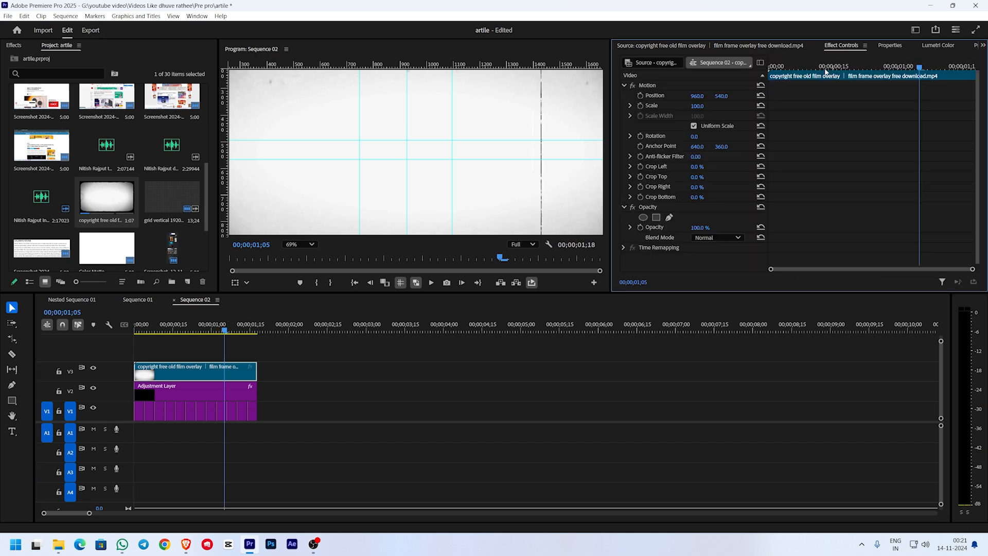
pyautogui.click(708, 239)
pyautogui.click(718, 284)
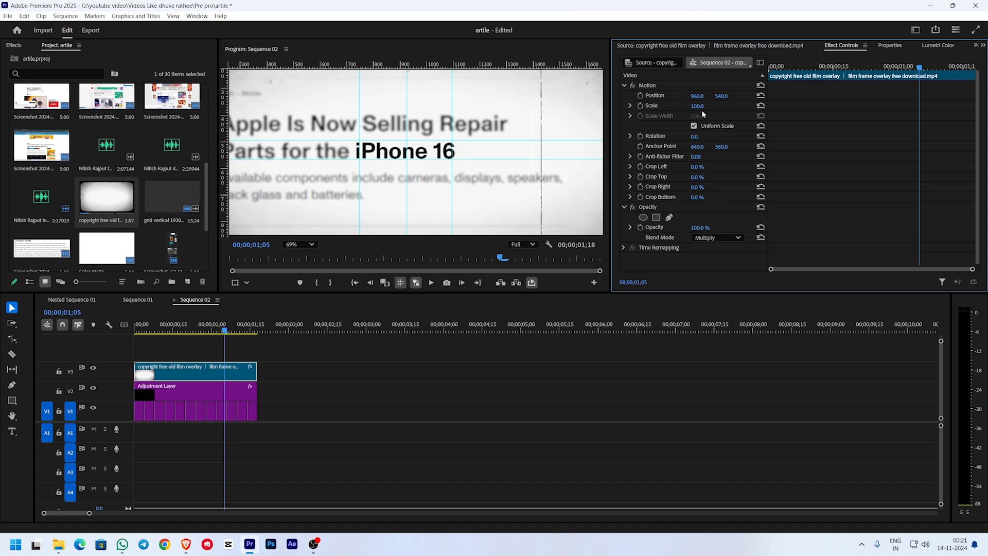
pyautogui.click(291, 244)
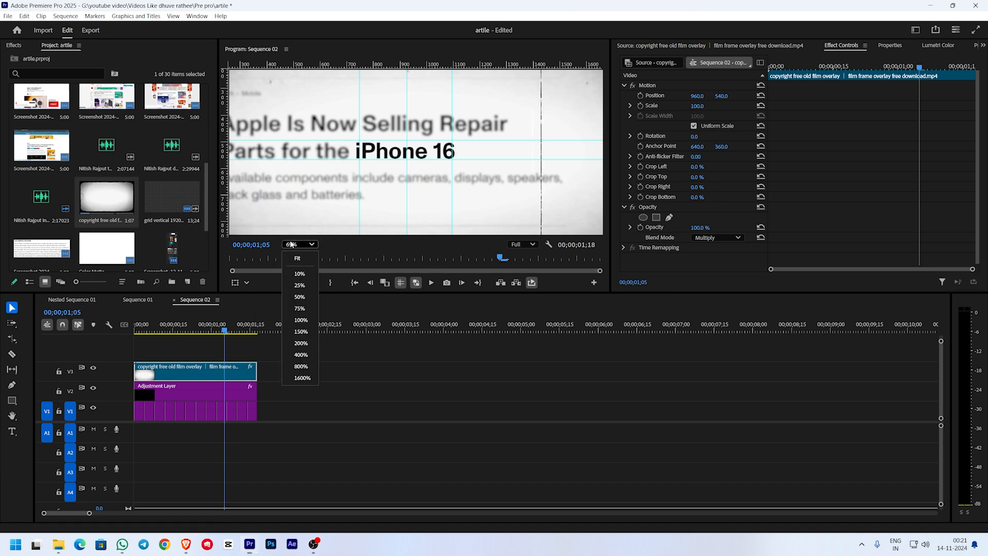
pyautogui.click(297, 257)
pyautogui.click(168, 326)
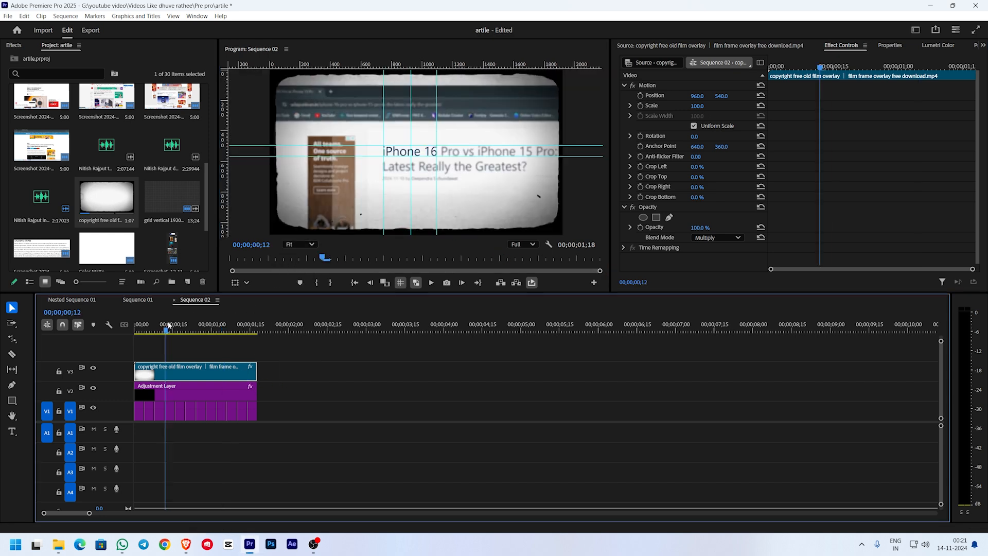
pyautogui.click(431, 283)
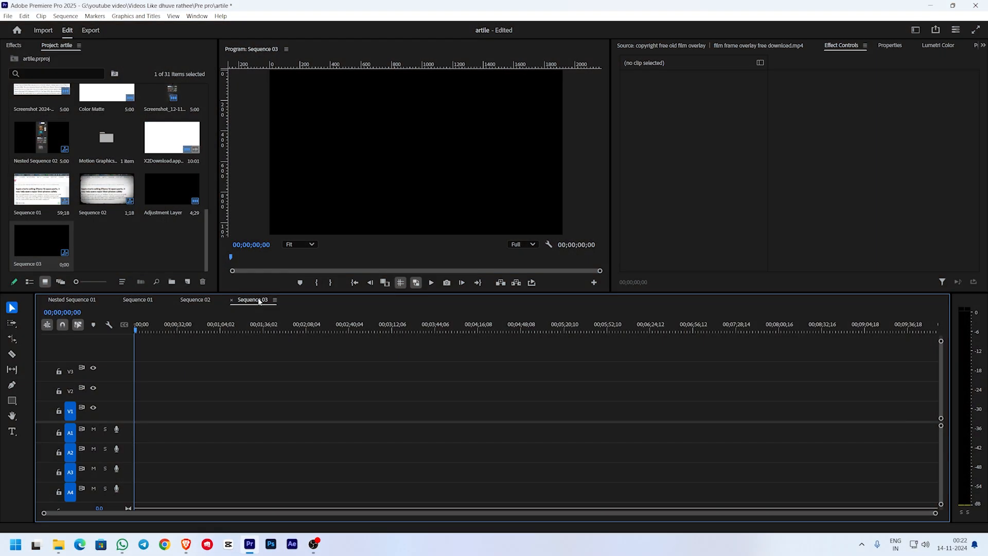
# Place grid vertical 1920x1080.mp4 at the start of V1 in Sequence 03 and enlarge the timeline around it.
pyautogui.scroll(5, 147, 233)
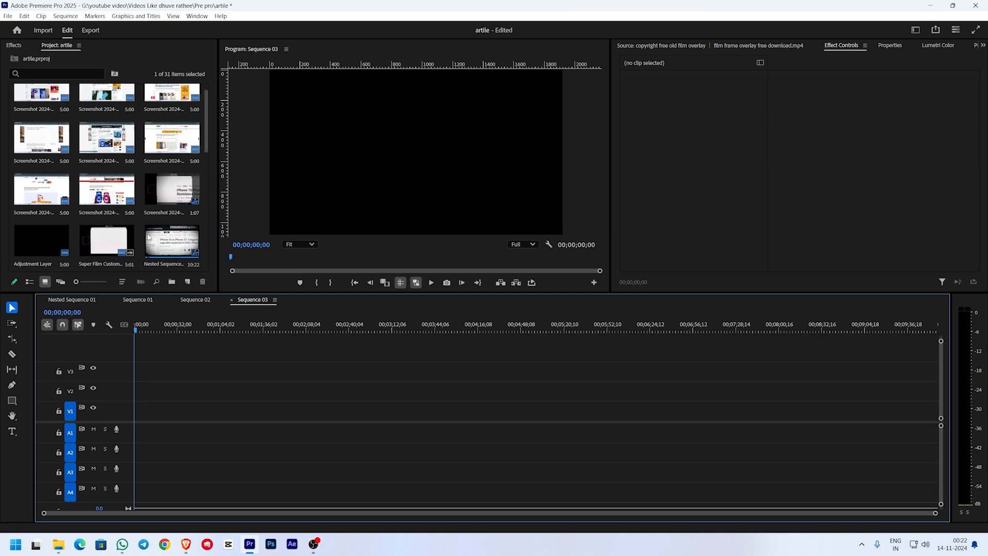
pyautogui.scroll(-2, 148, 237)
pyautogui.scroll(-1, 148, 236)
pyautogui.moveTo(158, 214); pyautogui.dragTo(143, 424)
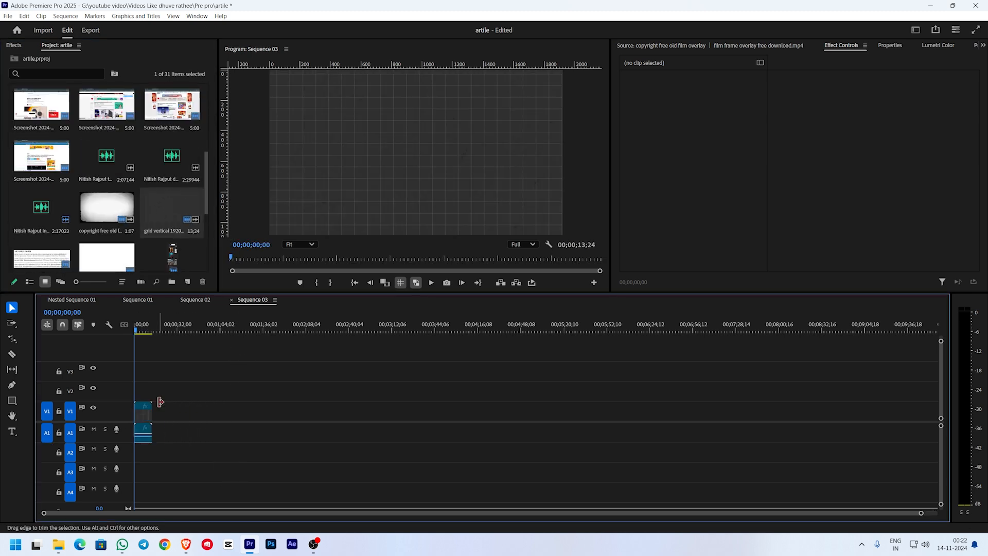
pyautogui.doubleClick(113, 406)
pyautogui.doubleClick(117, 384)
pyautogui.press('=')
pyautogui.press('=')
pyautogui.press('=')
pyautogui.press('=')
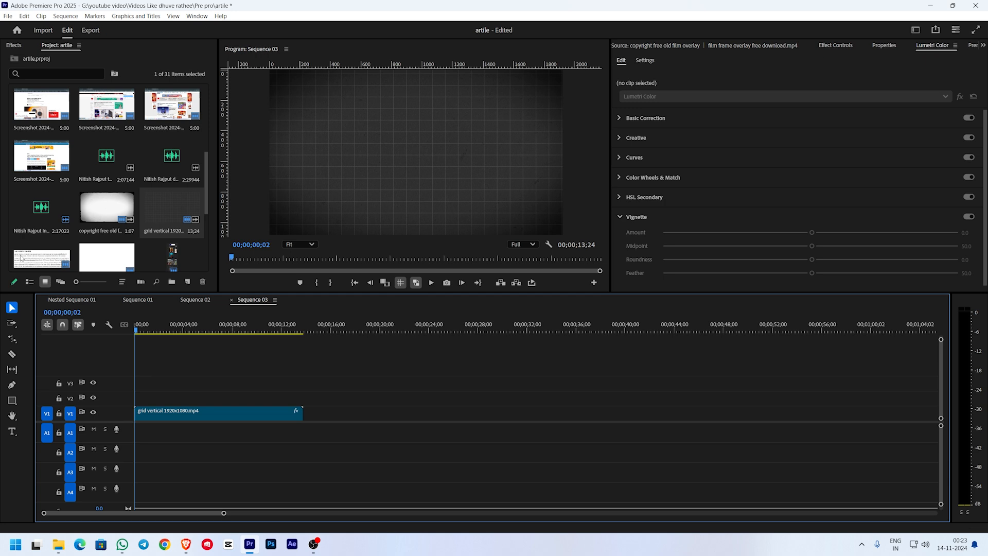
# Place Screenshot 2024-11-12 164715.png on V2 over the grid clip's full length and set its scale to 88.
pyautogui.moveTo(23, 260); pyautogui.dragTo(302, 400)
pyautogui.click(174, 326)
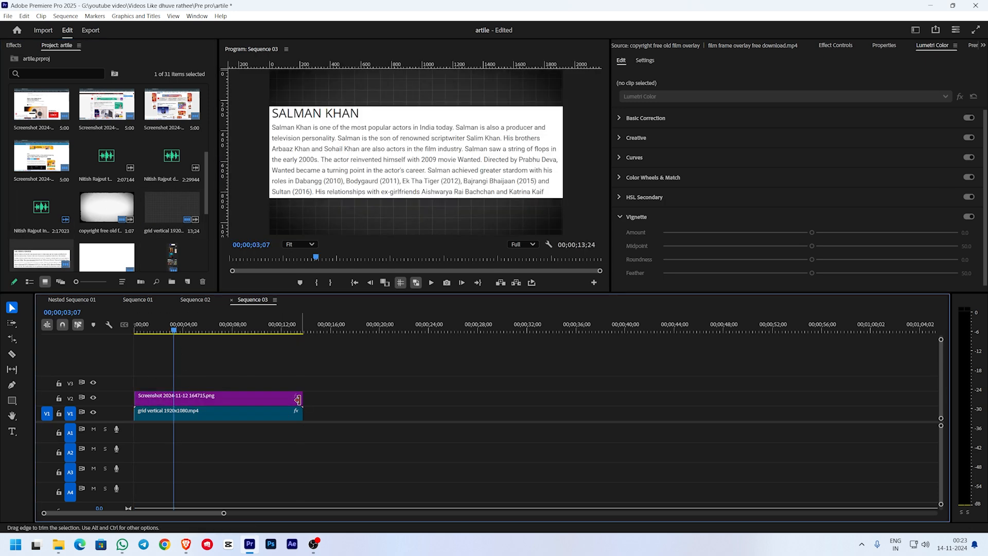
pyautogui.click(833, 45)
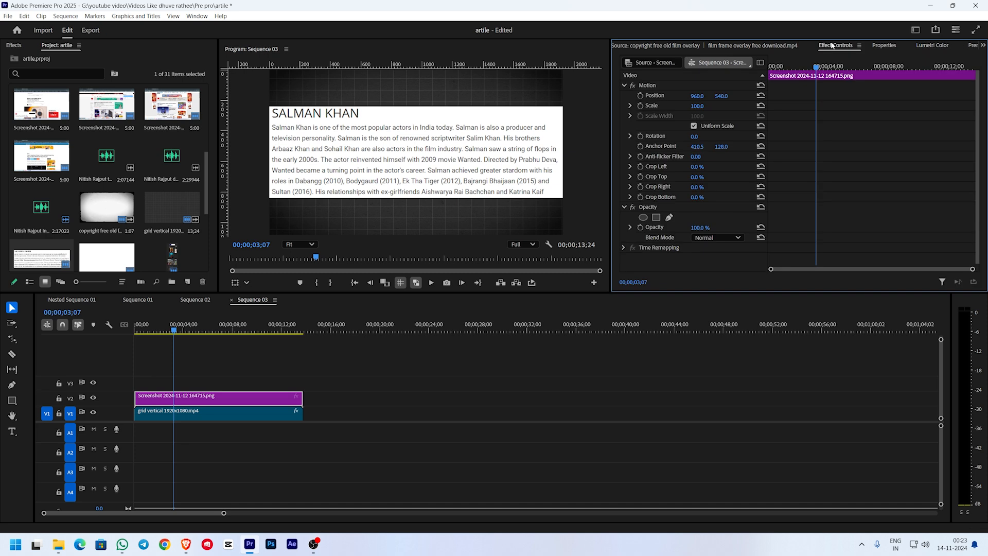
pyautogui.click(700, 105)
pyautogui.write('87')
pyautogui.press('Return')
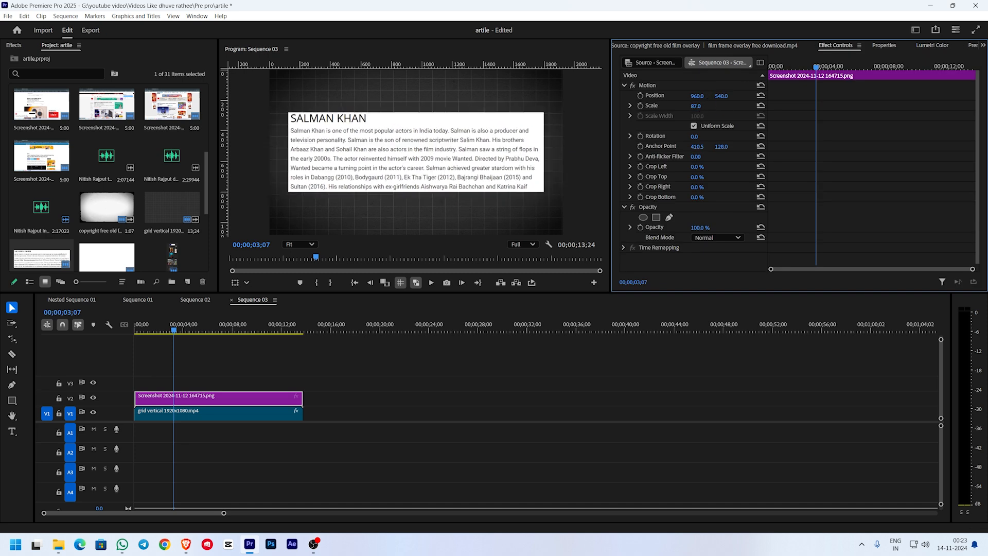
pyautogui.moveTo(696, 106); pyautogui.dragTo(697, 106)
pyautogui.click(221, 359)
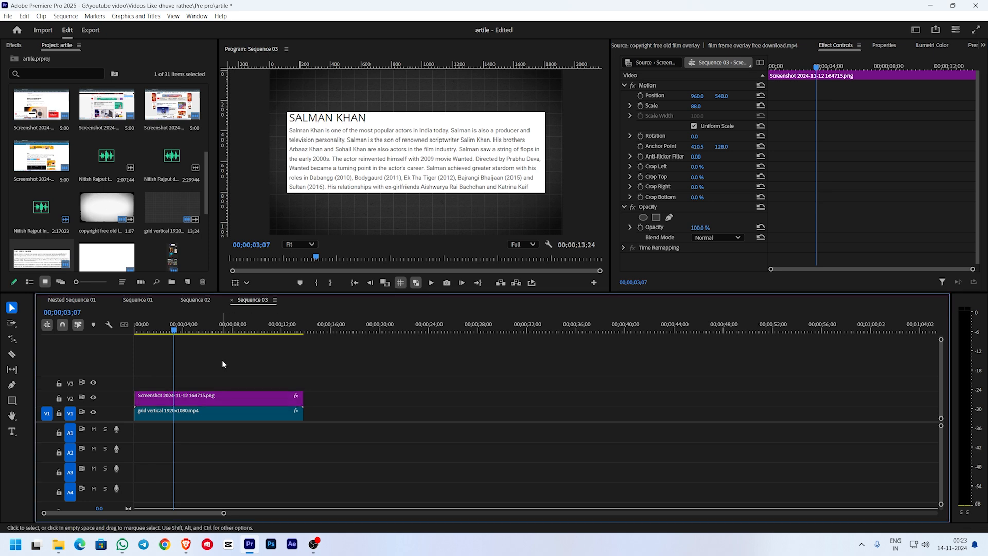
# Search the effects for "inver" and apply the Channel Invert video effect to the screenshot clip.
pyautogui.click(199, 397)
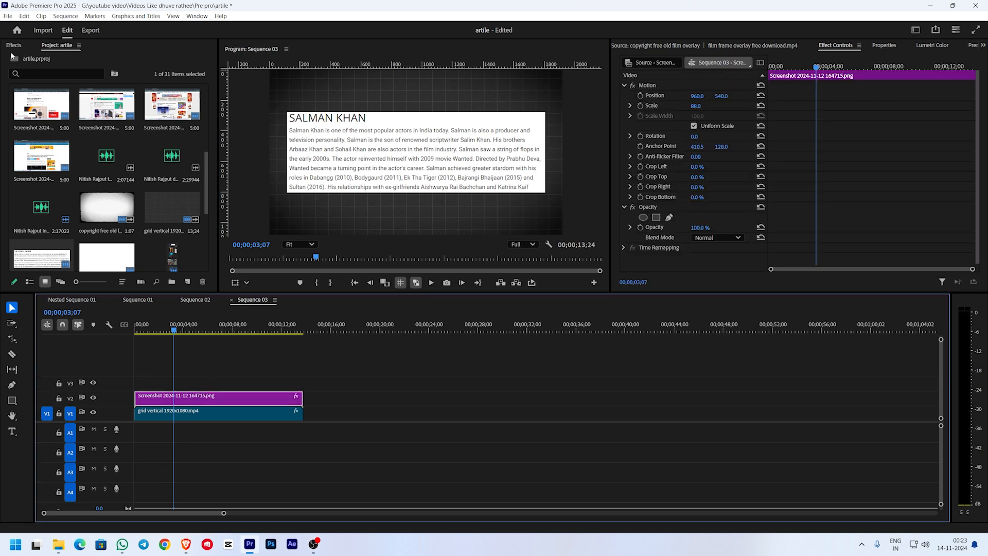
pyautogui.click(14, 47)
pyautogui.click(38, 63)
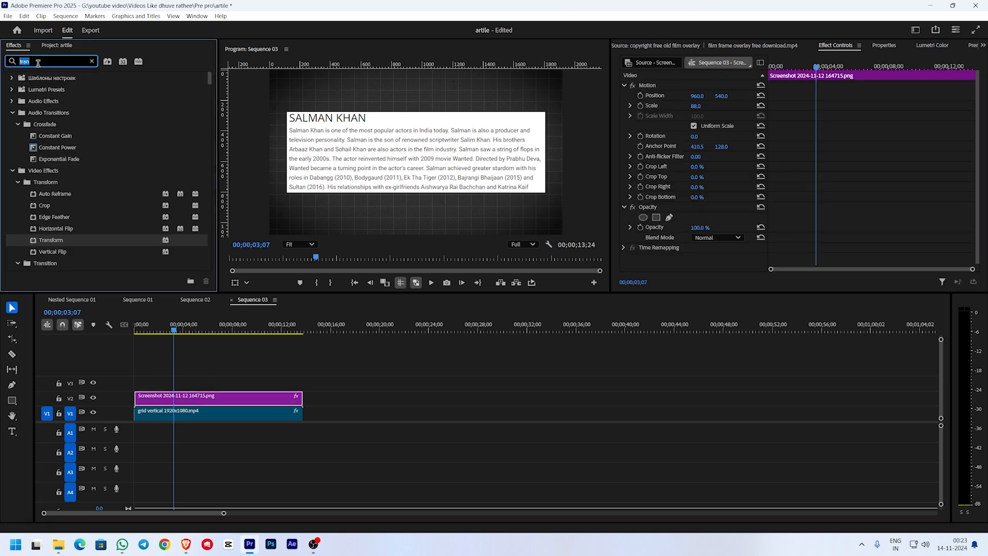
pyautogui.click(91, 62)
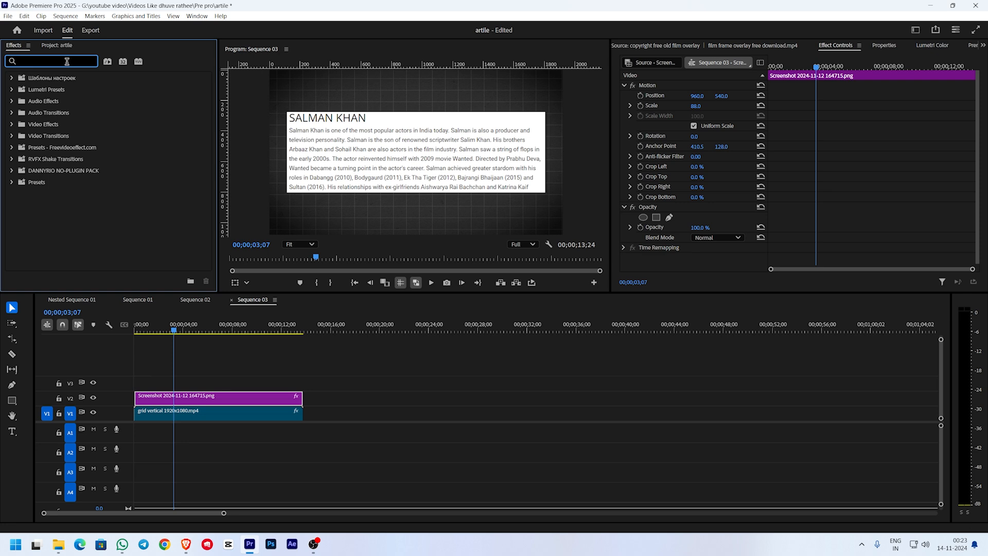
pyautogui.write('inver')
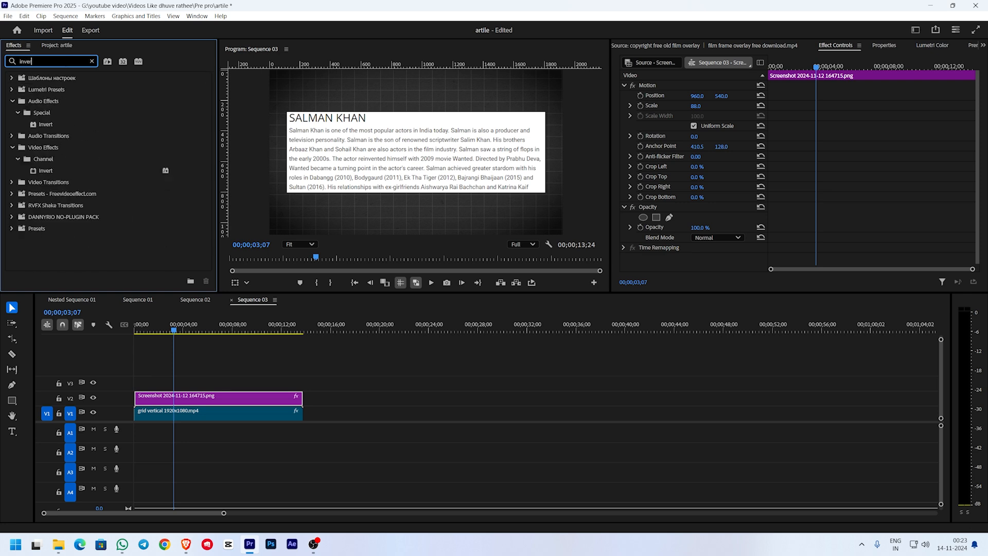
pyautogui.click(43, 126)
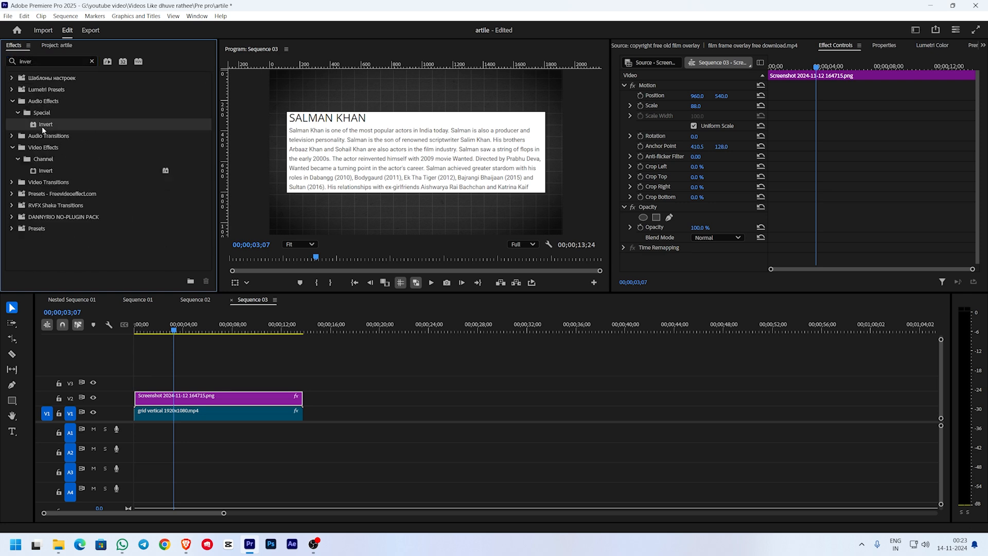
pyautogui.moveTo(38, 172); pyautogui.dragTo(183, 399)
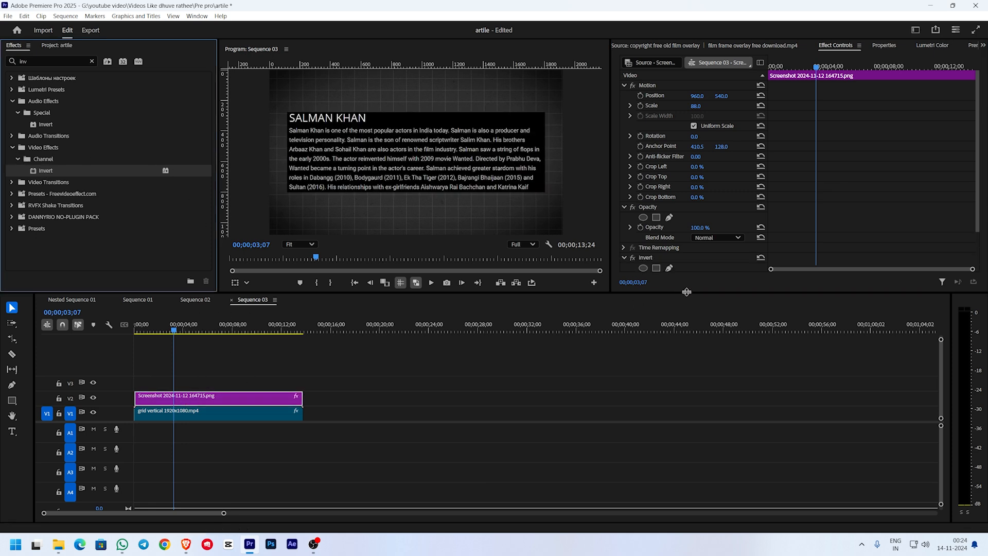
# Set the screenshot clip's blend mode to Screen and return the playhead to the sequence start.
pyautogui.click(714, 239)
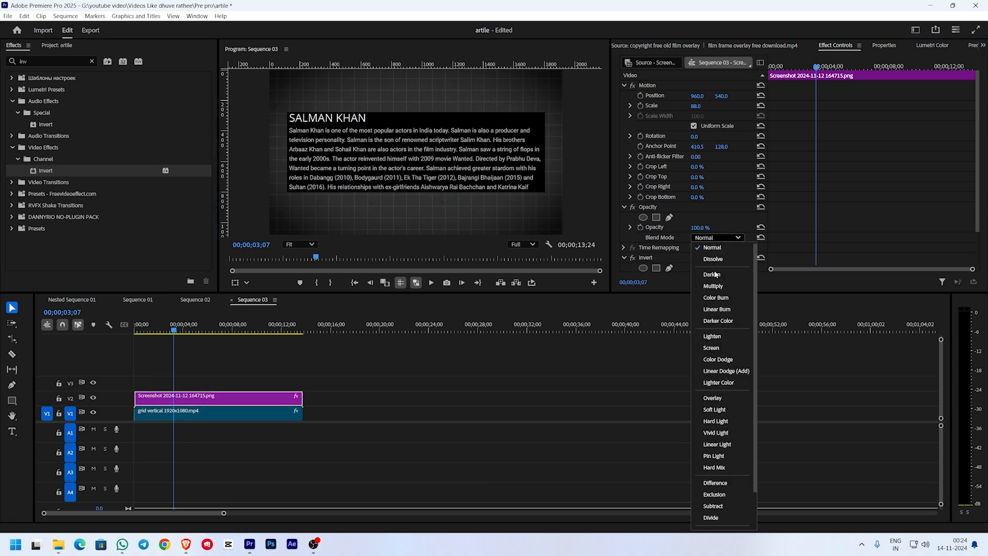
pyautogui.click(716, 347)
pyautogui.moveTo(150, 332)
pyautogui.mouseDown()
pyautogui.moveTo(218, 338)
pyautogui.moveTo(132, 337)
pyautogui.mouseUp()
pyautogui.scroll(-2, 800, 206)
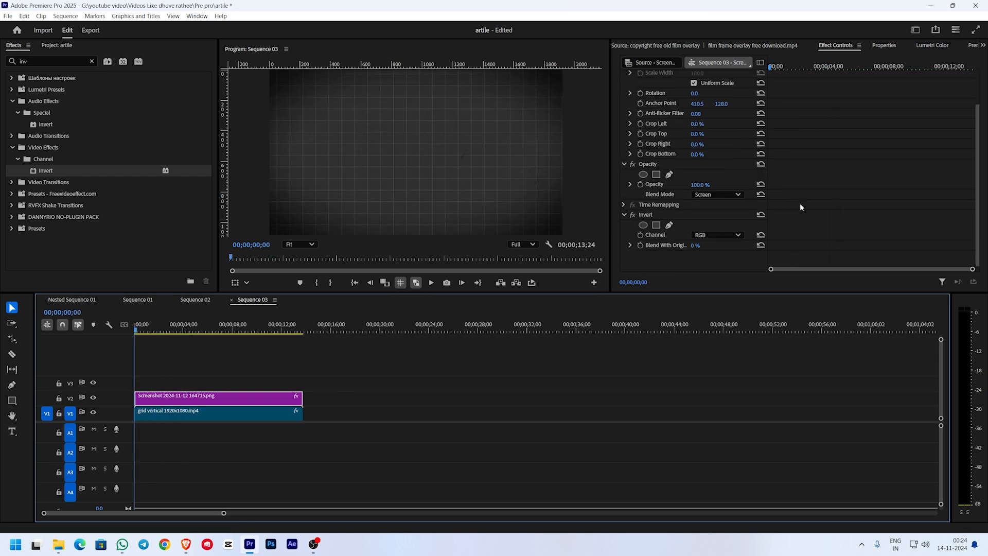
# Search the effects for "trans" and apply the Transform video effect to the screenshot clip on V2.
pyautogui.click(51, 60)
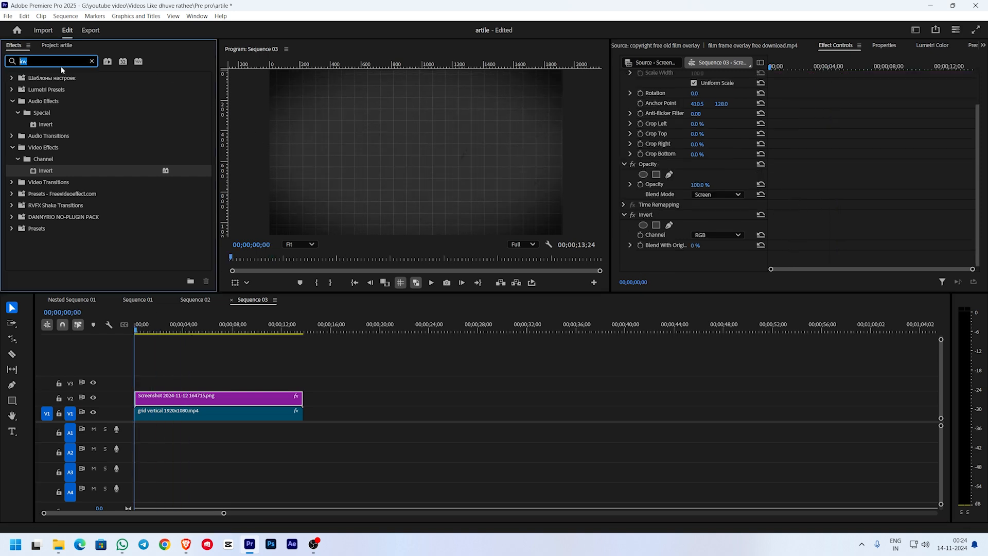
pyautogui.write('tran')
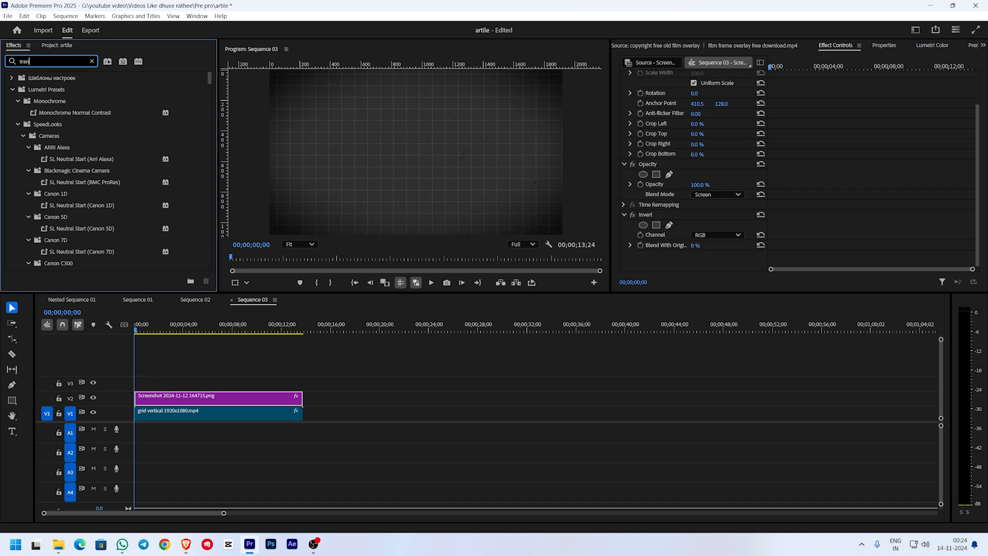
pyautogui.write('s')
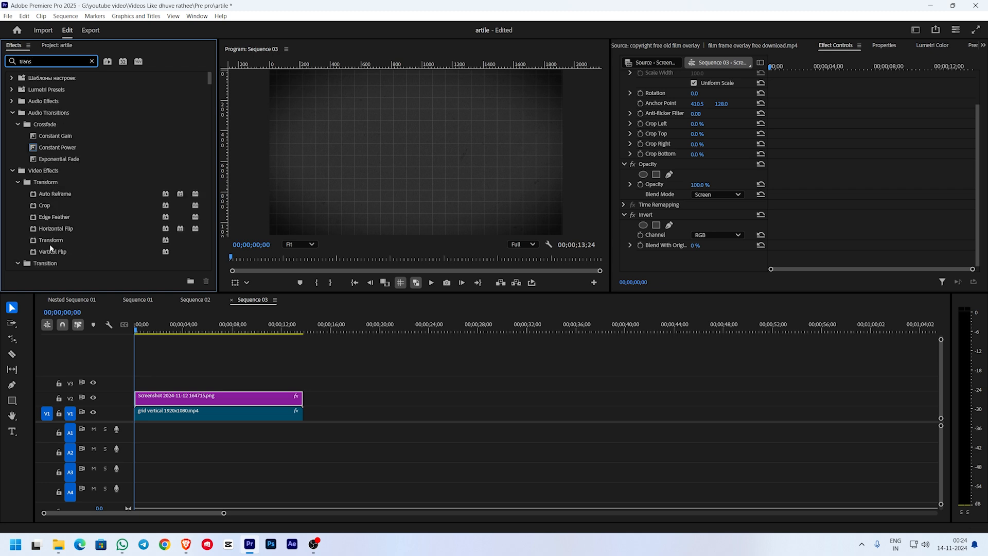
pyautogui.moveTo(50, 244); pyautogui.dragTo(195, 399)
pyautogui.scroll(-5, 845, 151)
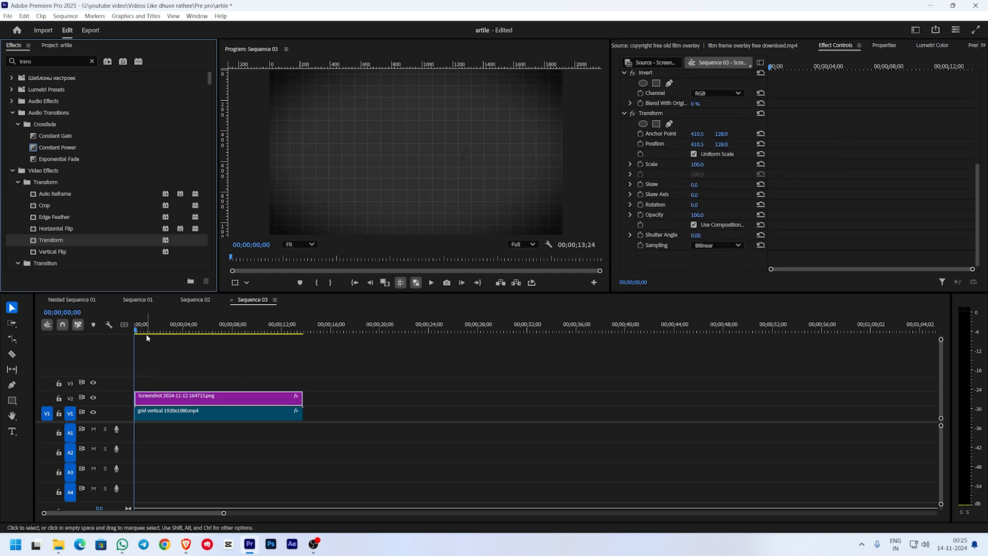
# Keyframe the Transform position at 00;00;00;09, with a starting keyframe at 00;00;00;02 whose vertical value of about 542 puts the text below the frame.
pyautogui.press('space')
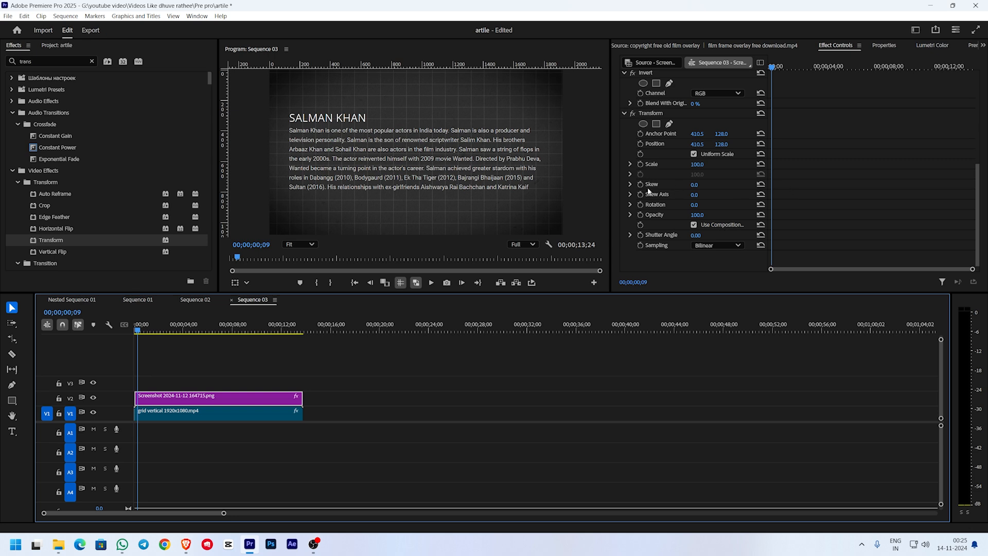
pyautogui.click(641, 144)
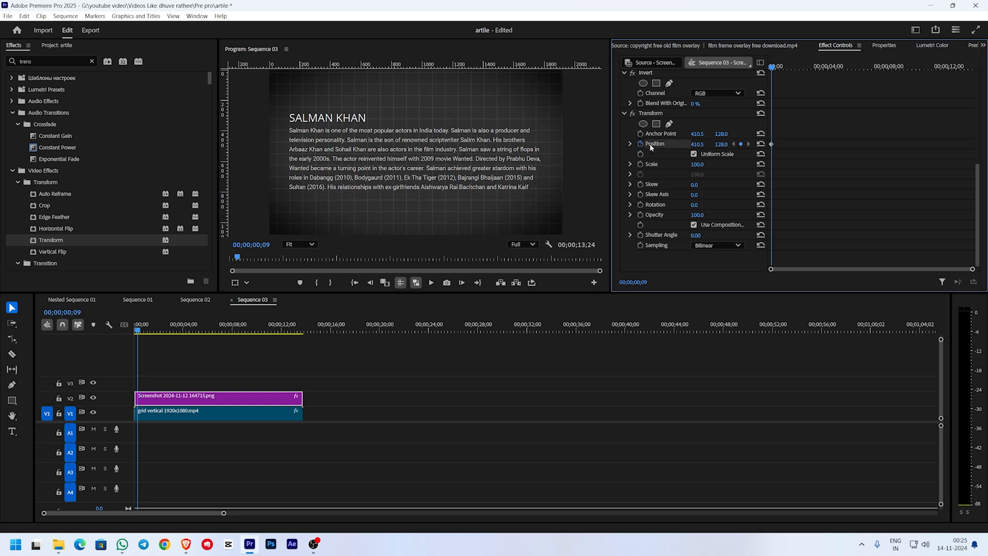
pyautogui.moveTo(973, 273); pyautogui.dragTo(791, 270)
pyautogui.moveTo(818, 66); pyautogui.dragTo(763, 74)
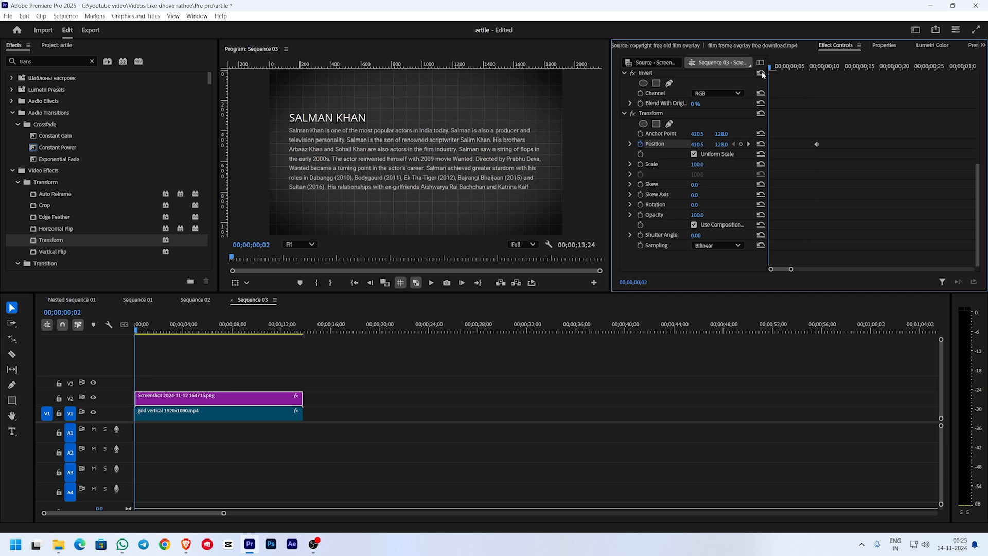
pyautogui.moveTo(721, 144); pyautogui.dragTo(875, 144)
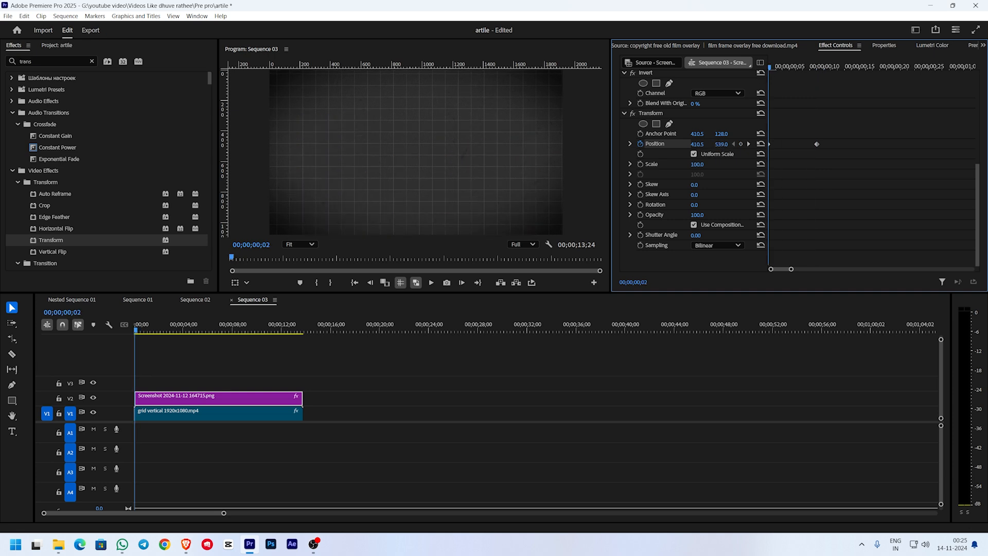
# Select both Transform position keyframes and give them Ease In temporal interpolation.
pyautogui.moveTo(772, 65); pyautogui.dragTo(831, 65)
pyautogui.moveTo(857, 107); pyautogui.dragTo(737, 168)
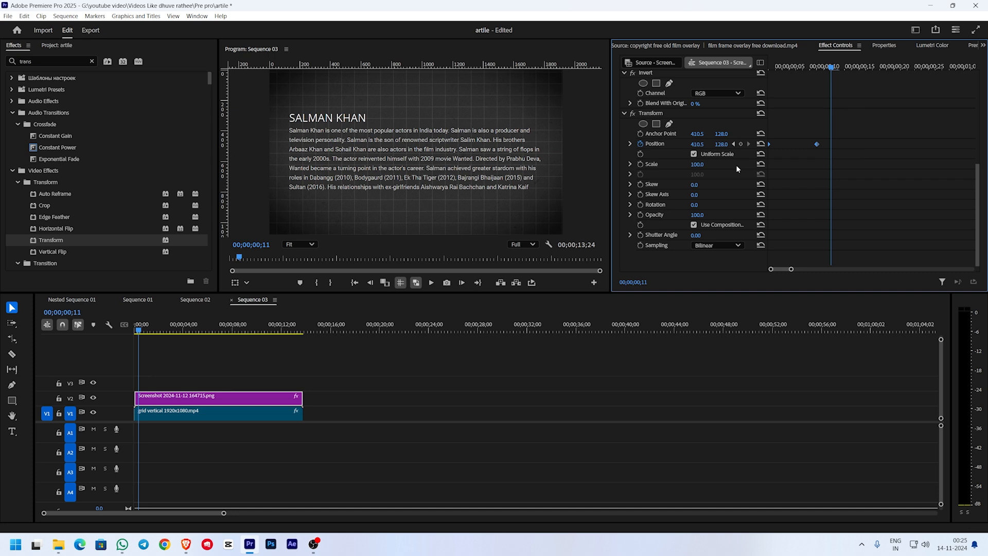
pyautogui.press('F9')
pyautogui.rightClick(816, 147)
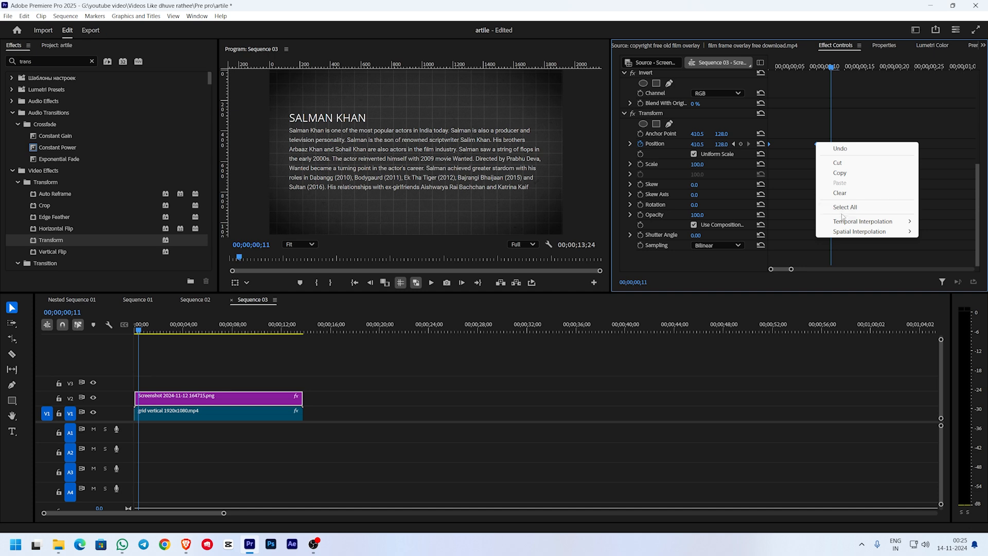
pyautogui.moveTo(844, 221)
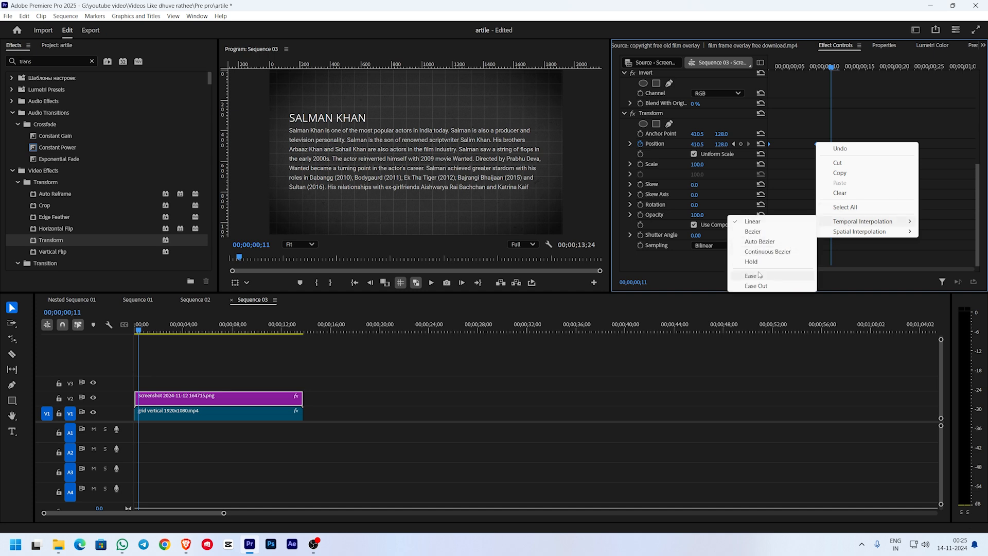
pyautogui.click(806, 276)
# Preview the slide-up, shift its end position keyframe to about 00;00;00;20, and play the slower animation.
pyautogui.click(779, 67)
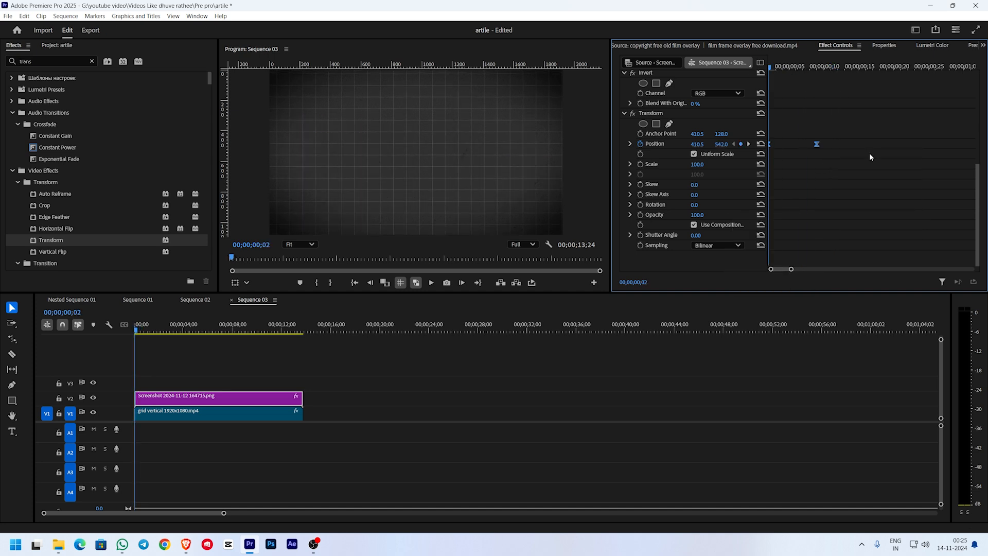
pyautogui.press('space')
pyautogui.press('space')
pyautogui.moveTo(821, 147); pyautogui.dragTo(784, 148)
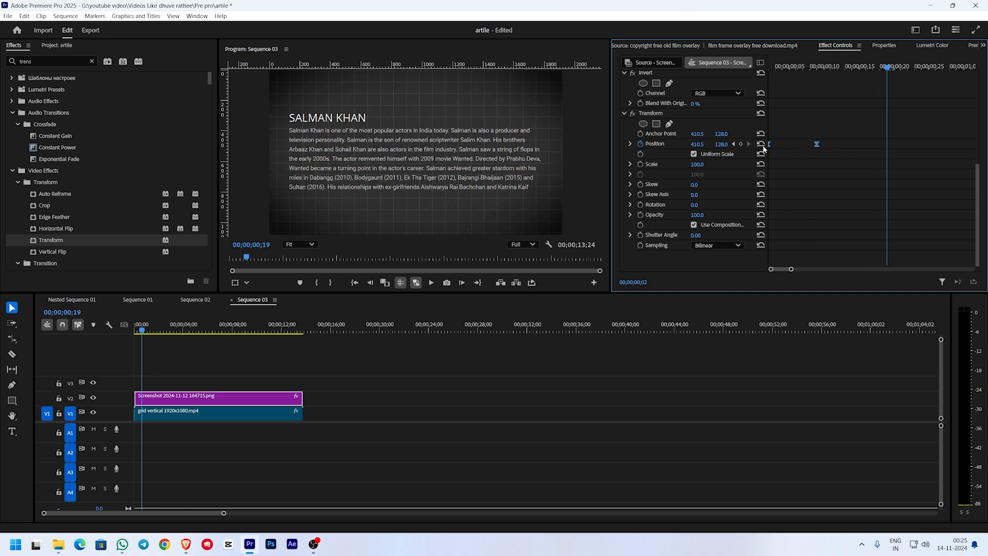
pyautogui.moveTo(858, 147); pyautogui.dragTo(892, 145)
pyautogui.moveTo(884, 73); pyautogui.dragTo(760, 92)
pyautogui.press('space')
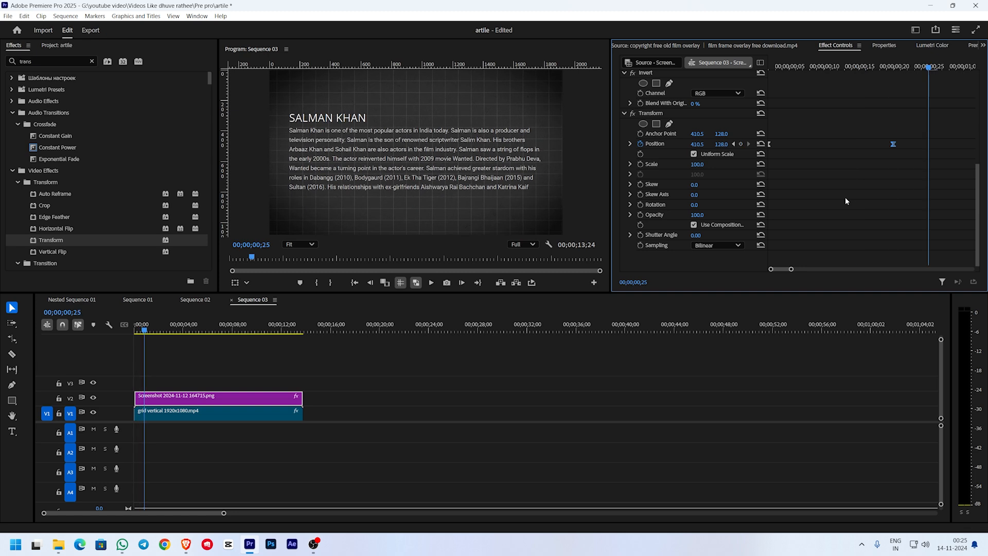
# Set the Transform effect's shutter angle to 360 and play the motion-blurred text animation from the start.
pyautogui.click(703, 234)
pyautogui.write('360')
pyautogui.press('Return')
pyautogui.moveTo(843, 67); pyautogui.dragTo(755, 67)
pyautogui.press('space')
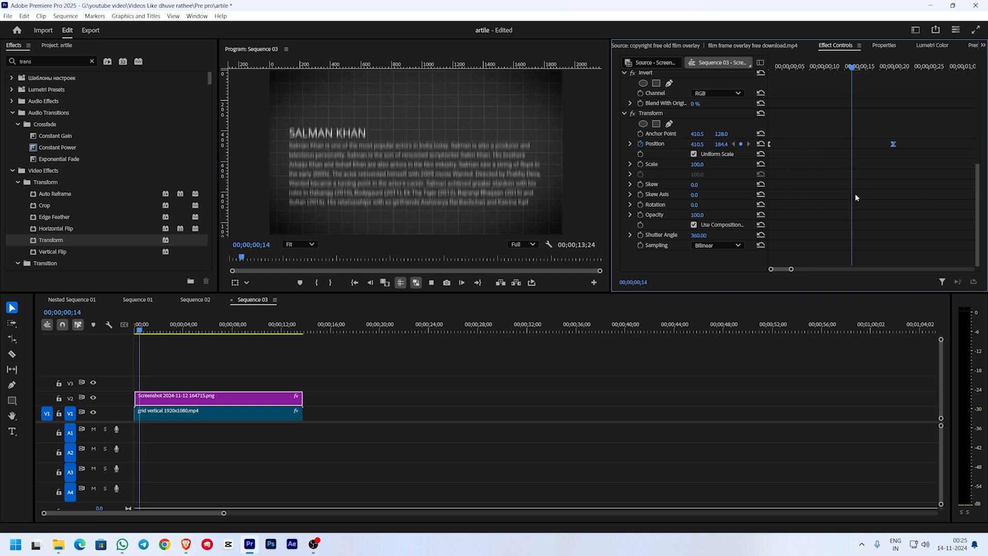
pyautogui.press('Home')
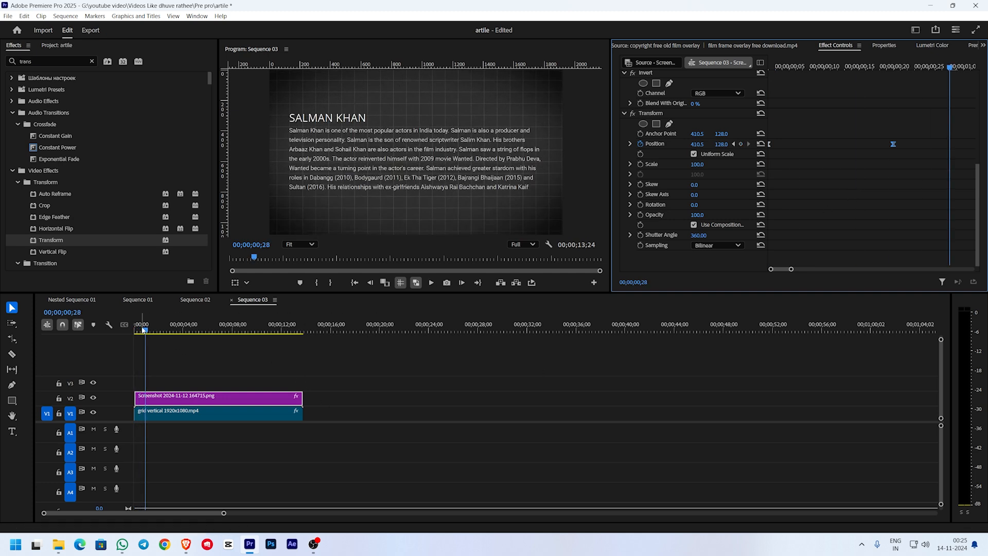
pyautogui.press('space')
pyautogui.press('space')
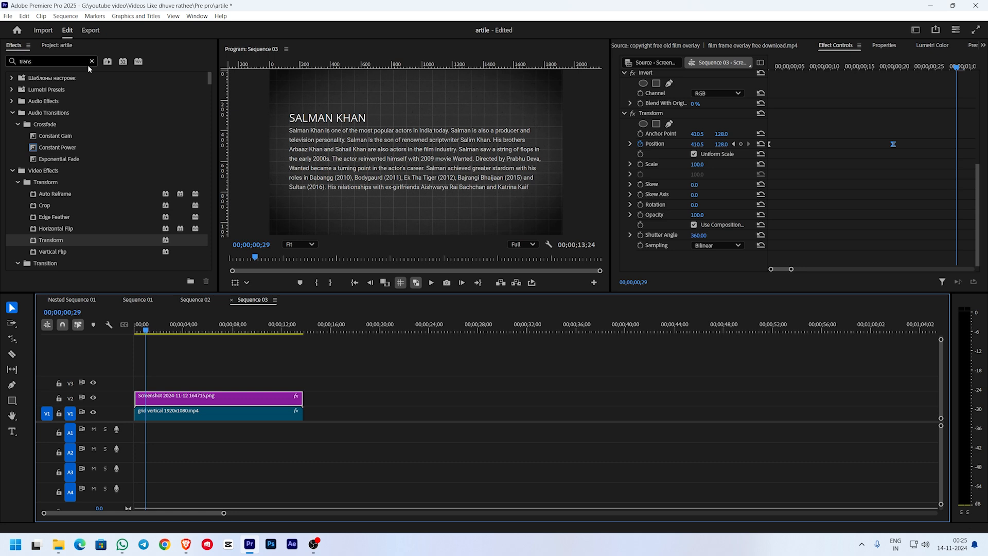
# Create a white FFFFFF color matte at 1920x1080 with the default name Color Matte.
pyautogui.click(56, 45)
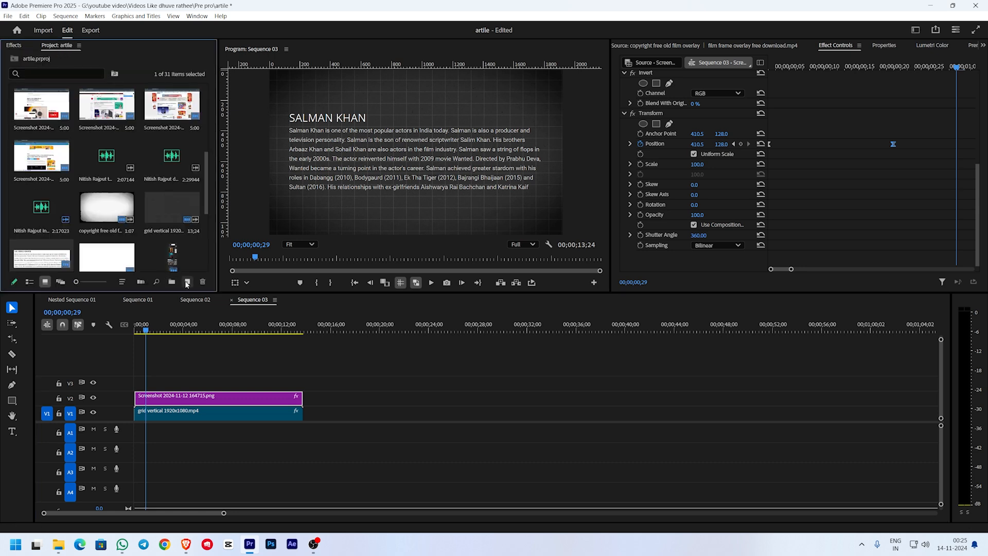
pyautogui.click(186, 283)
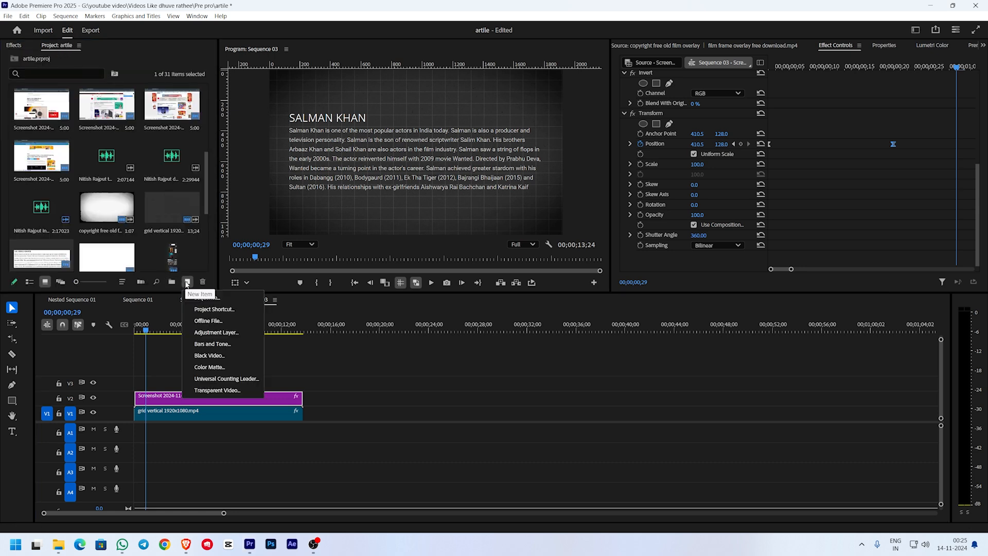
pyautogui.click(210, 367)
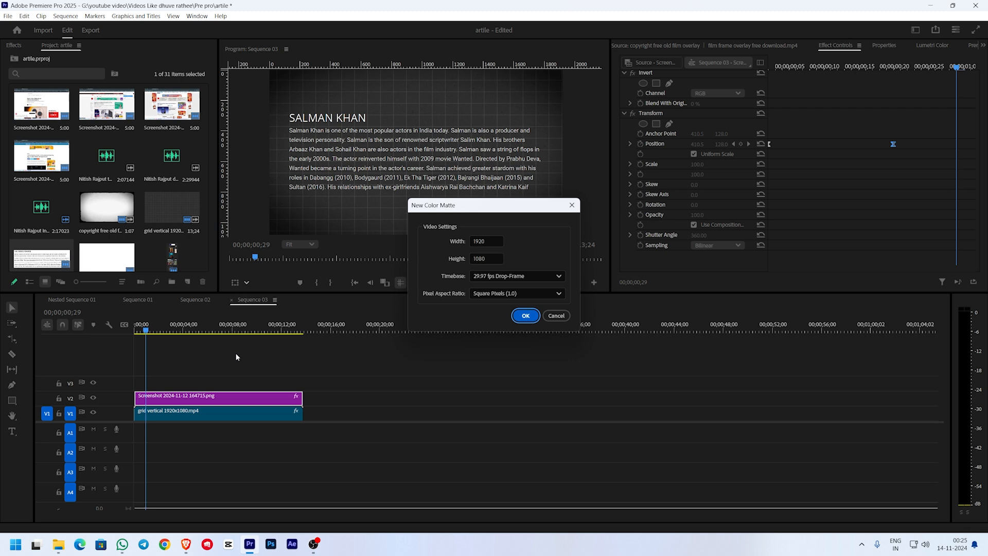
pyautogui.click(526, 316)
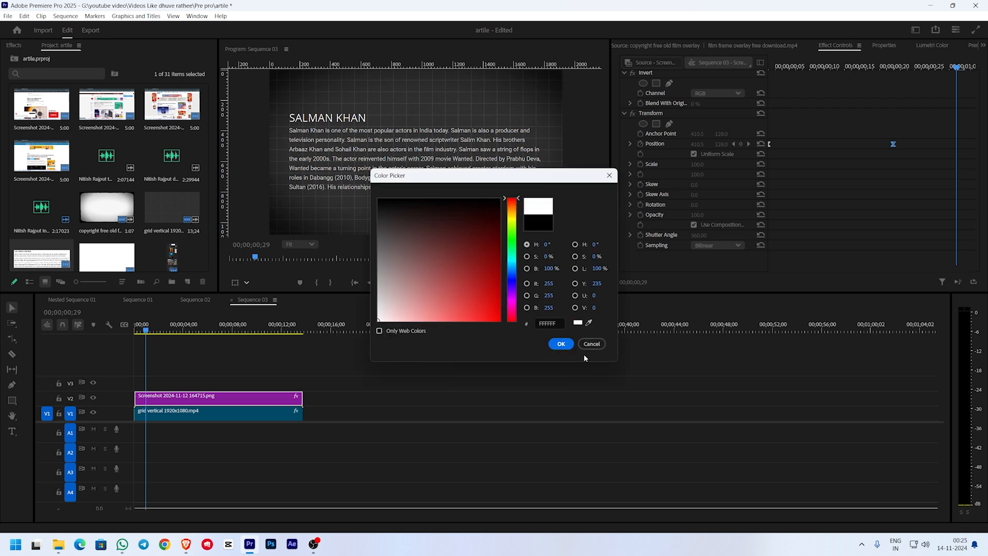
pyautogui.click(561, 344)
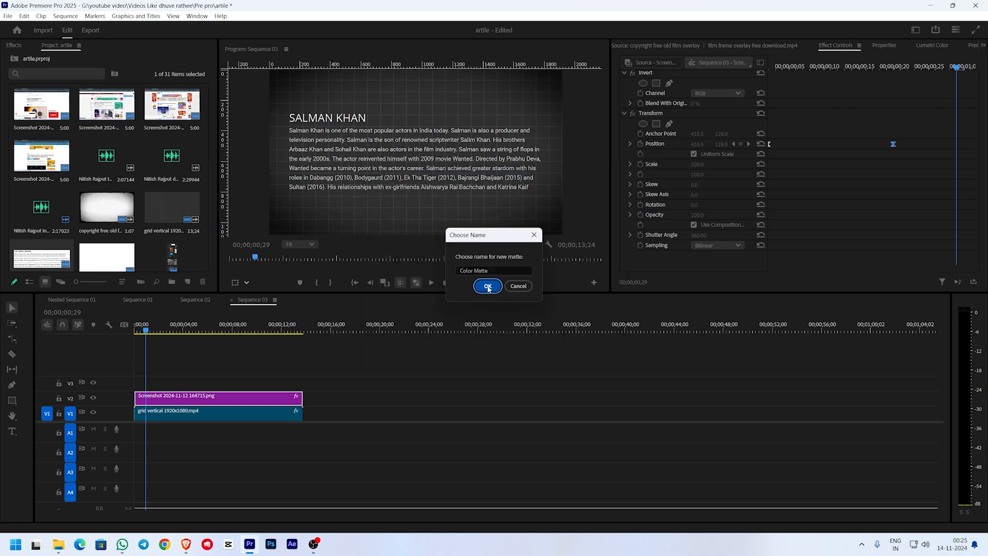
pyautogui.click(488, 285)
# Place the Color Matte on V3 from 00;00;00;29 to the end of the clips below and apply the Crop effect to it.
pyautogui.moveTo(252, 274); pyautogui.dragTo(302, 382)
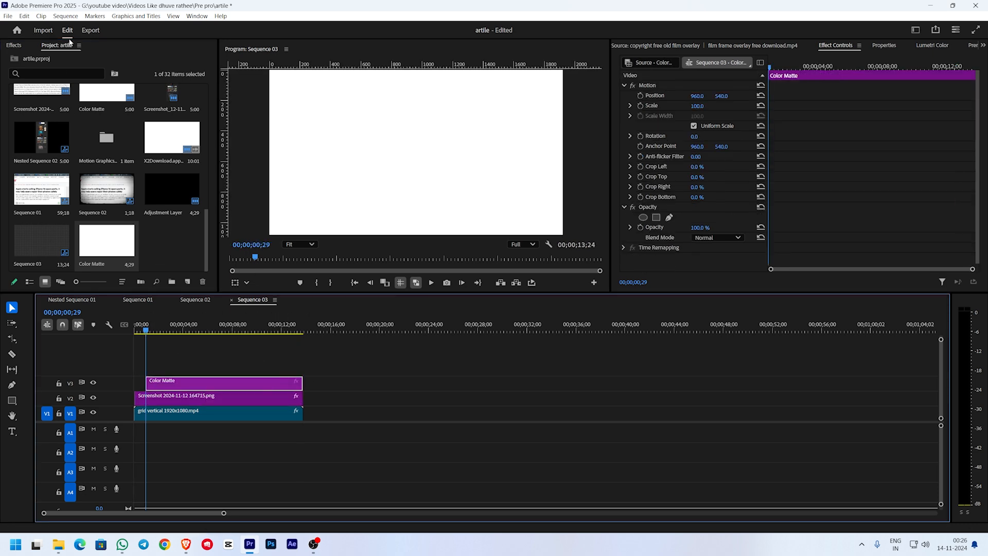
pyautogui.click(14, 45)
pyautogui.click(25, 60)
pyautogui.write('crop')
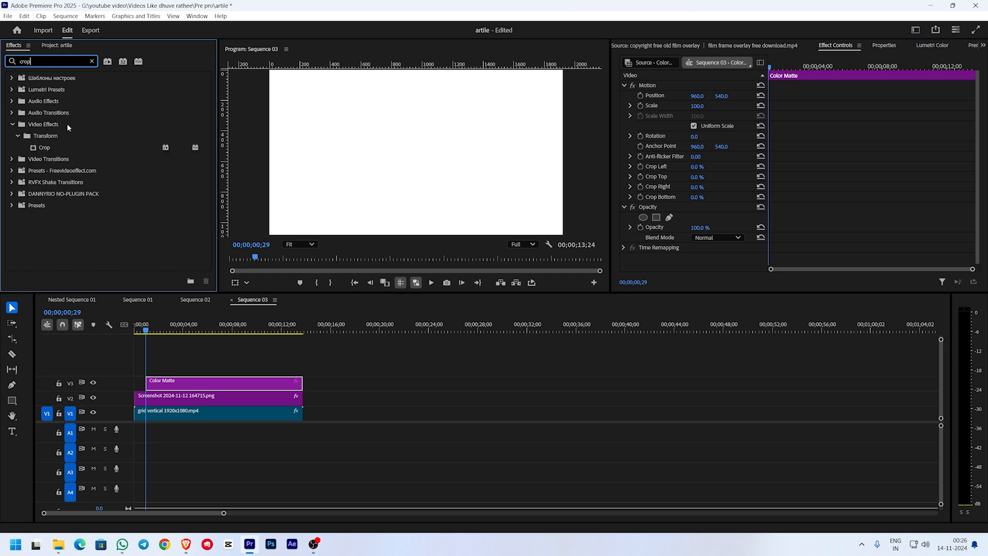
pyautogui.moveTo(47, 149); pyautogui.dragTo(179, 383)
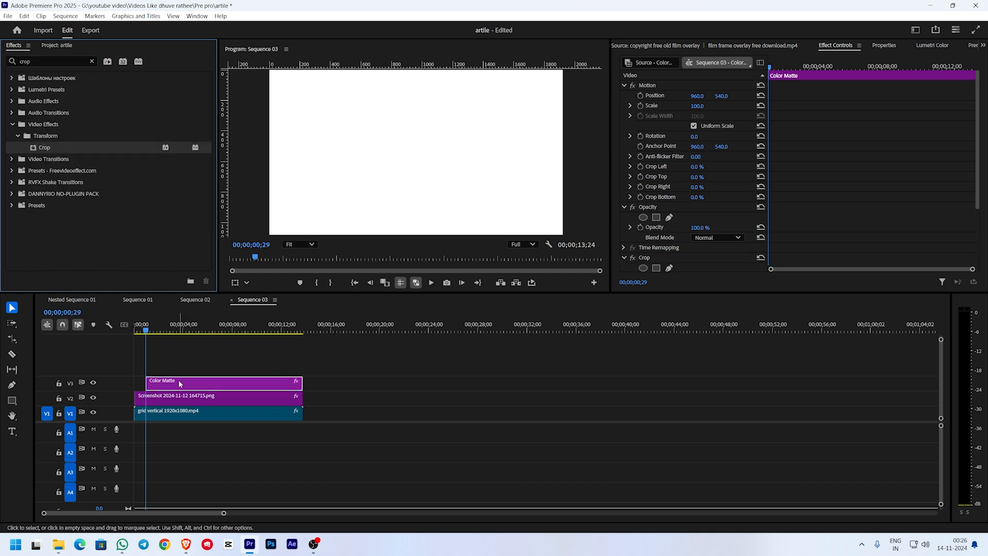
# Crop the matte to a bar over the first two body text lines, about 6.4% left, 34.8% top and 10% right.
pyautogui.scroll(-1, 726, 239)
pyautogui.scroll(-1, 423, 262)
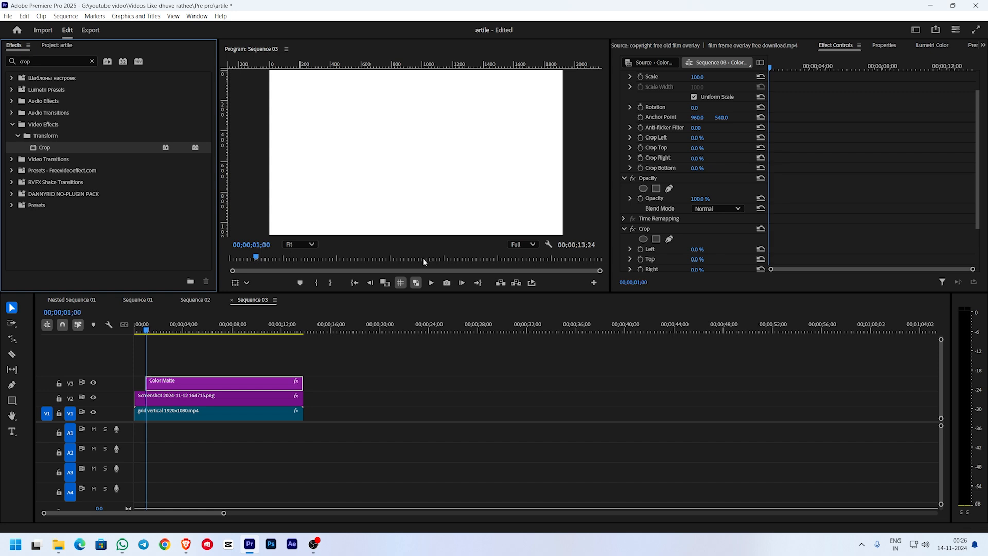
pyautogui.click(647, 230)
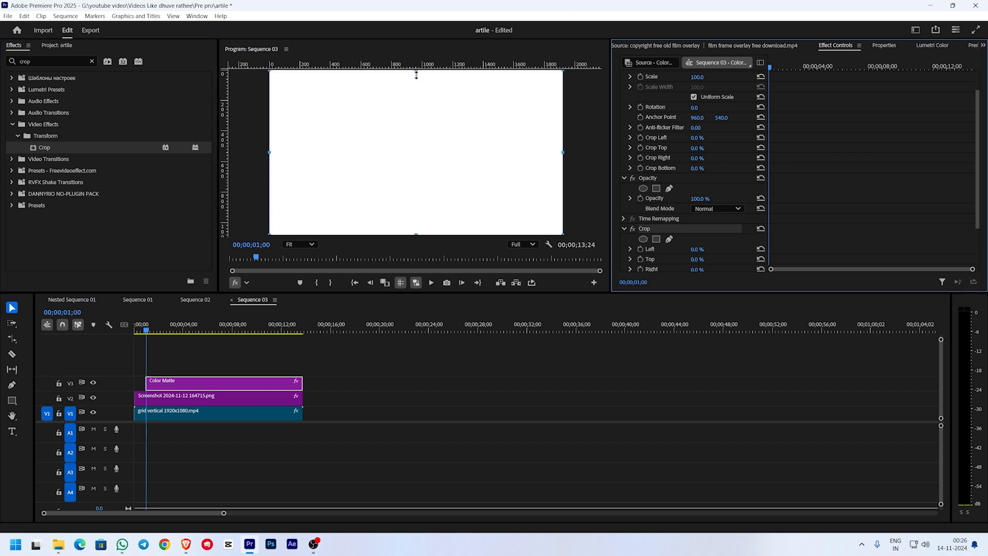
pyautogui.moveTo(416, 73); pyautogui.dragTo(416, 78)
pyautogui.moveTo(410, 119)
pyautogui.mouseDown()
pyautogui.moveTo(412, 144)
pyautogui.moveTo(413, 126)
pyautogui.mouseUp()
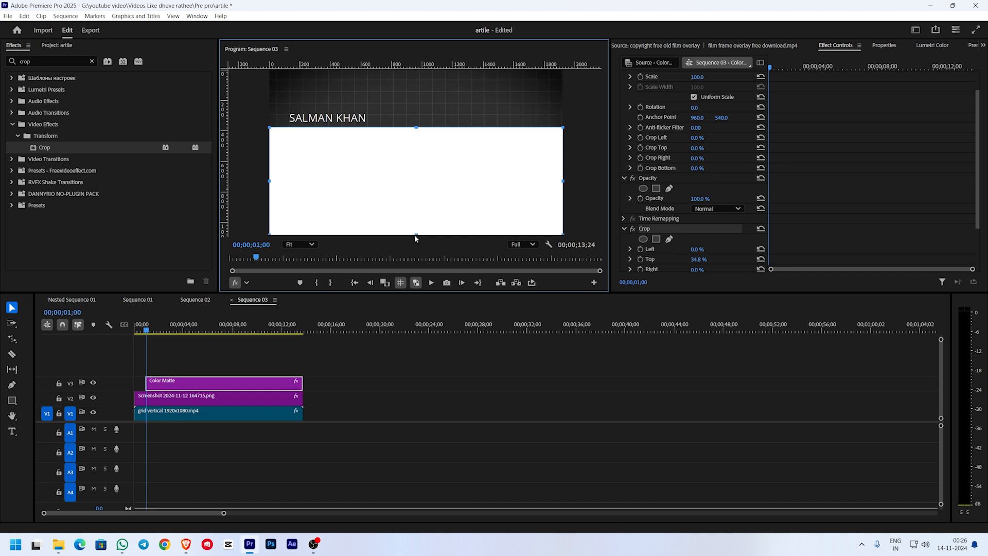
pyautogui.moveTo(414, 234); pyautogui.dragTo(430, 147)
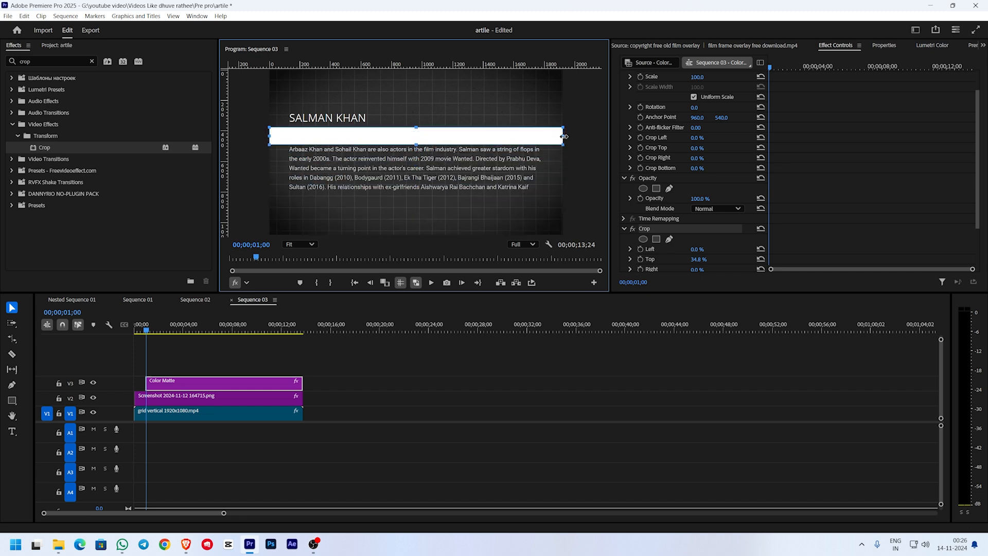
pyautogui.moveTo(565, 137); pyautogui.dragTo(533, 130)
pyautogui.moveTo(269, 136); pyautogui.dragTo(288, 136)
pyautogui.click(677, 292)
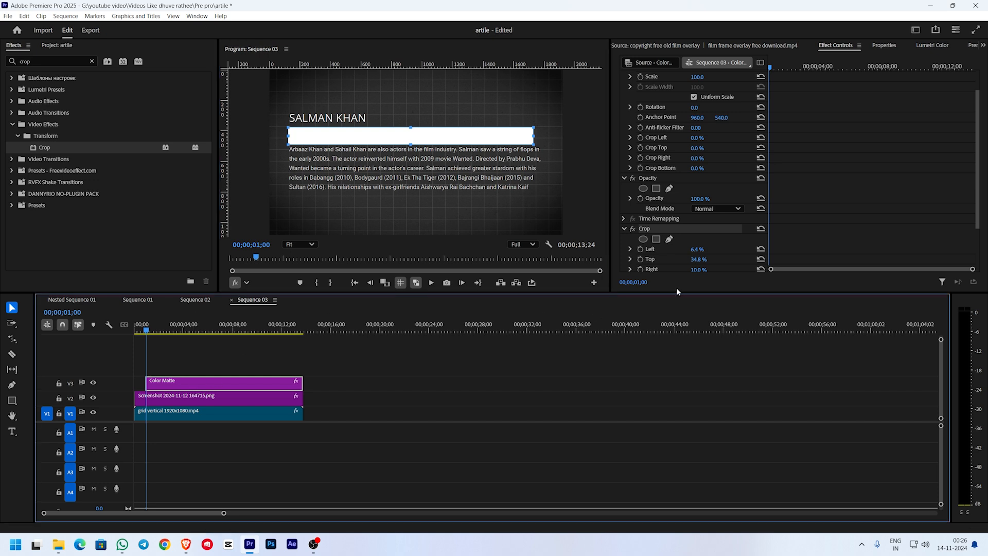
# Try the Linear Burn and Lighten blend modes on the Color Matte clip.
pyautogui.click(723, 210)
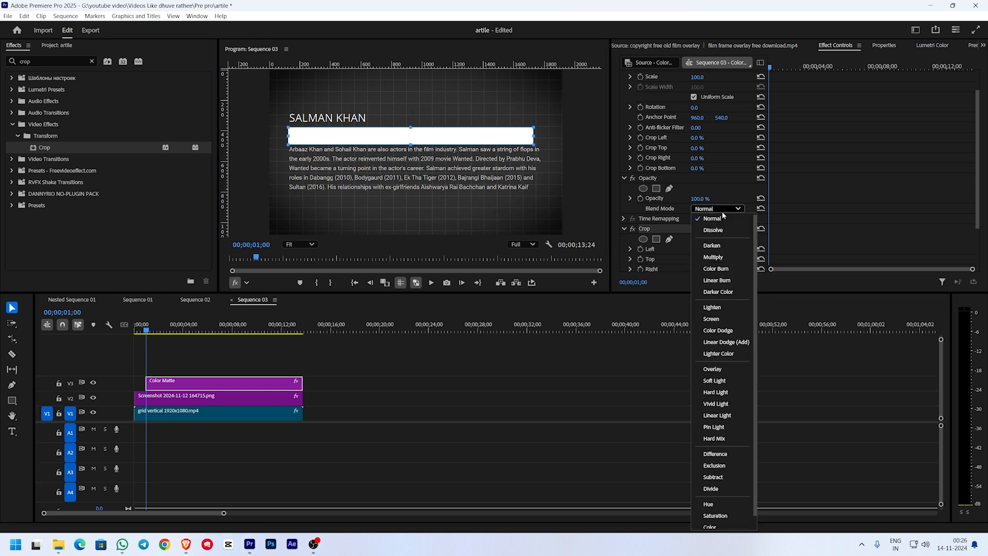
pyautogui.click(720, 280)
pyautogui.click(733, 211)
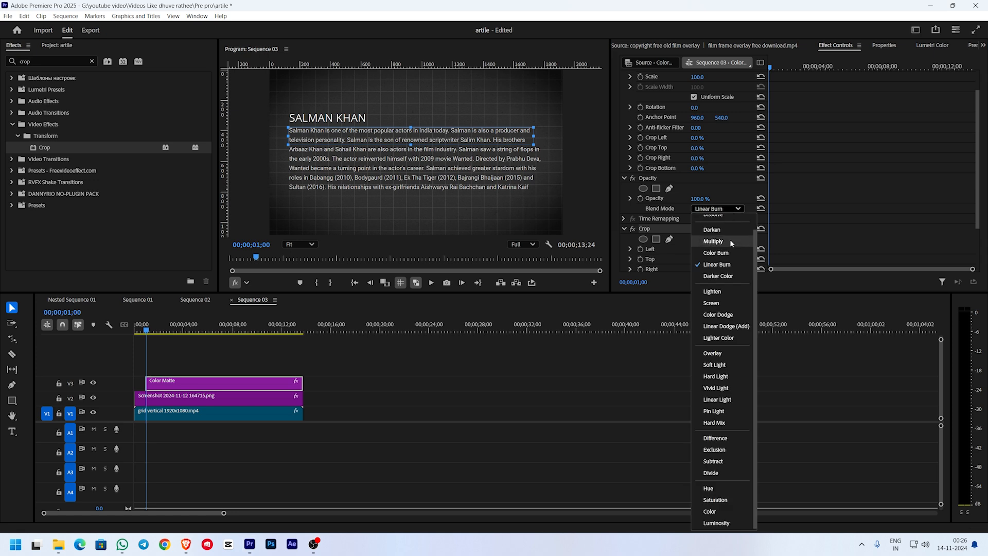
pyautogui.click(720, 293)
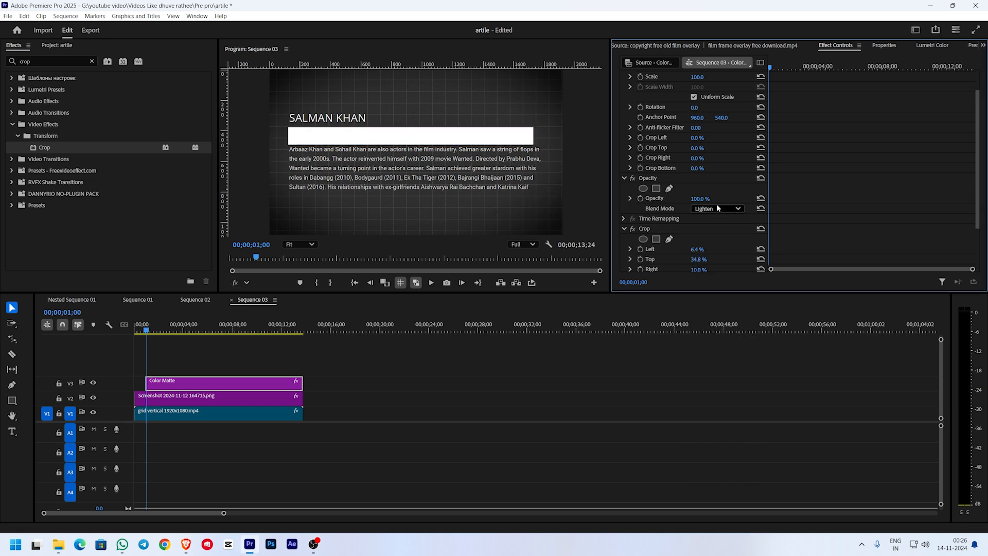
# Set the Color Matte clip's blend mode to Difference and move the playhead to 00;00;01;02.
pyautogui.click(717, 207)
pyautogui.click(723, 438)
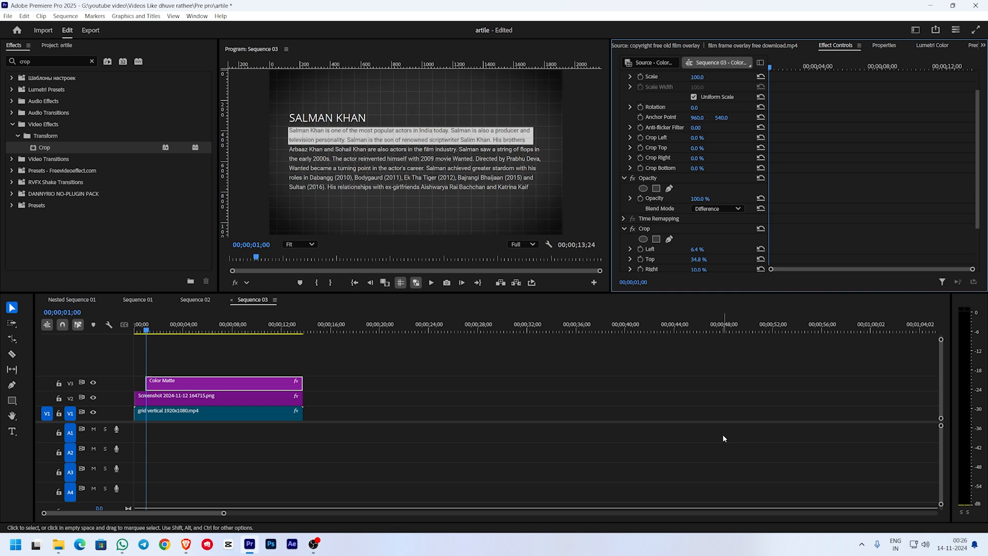
pyautogui.click(149, 330)
pyautogui.moveTo(150, 330)
pyautogui.mouseDown()
pyautogui.moveTo(200, 335)
pyautogui.moveTo(149, 344)
pyautogui.mouseUp()
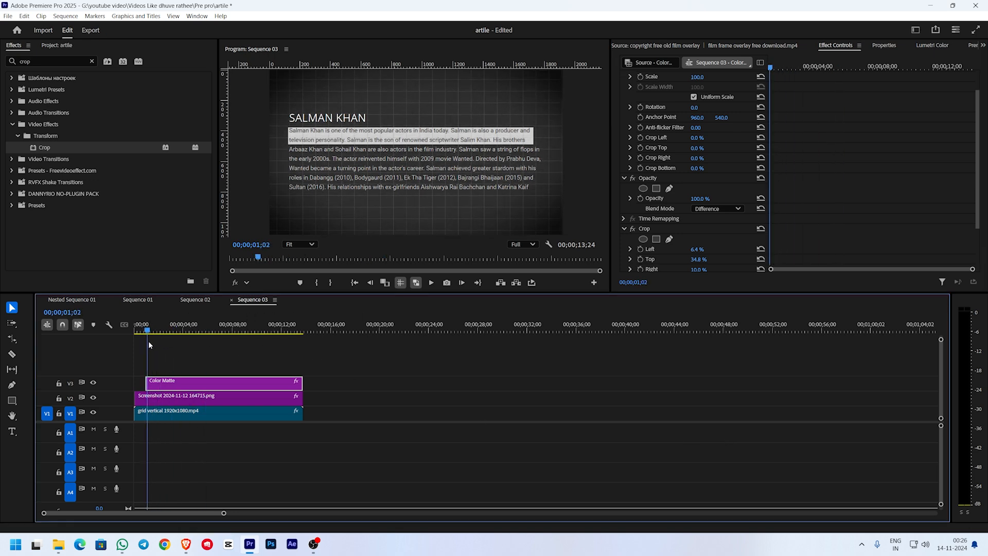
# Keyframe the matte's Crop Bottom at 54.7% on 00;00;02;16 and at 66.4% on 00;00;01;08, and play the highlight reveal.
pyautogui.scroll(-3, 826, 107)
pyautogui.click(765, 70)
pyautogui.moveTo(779, 69); pyautogui.dragTo(793, 69)
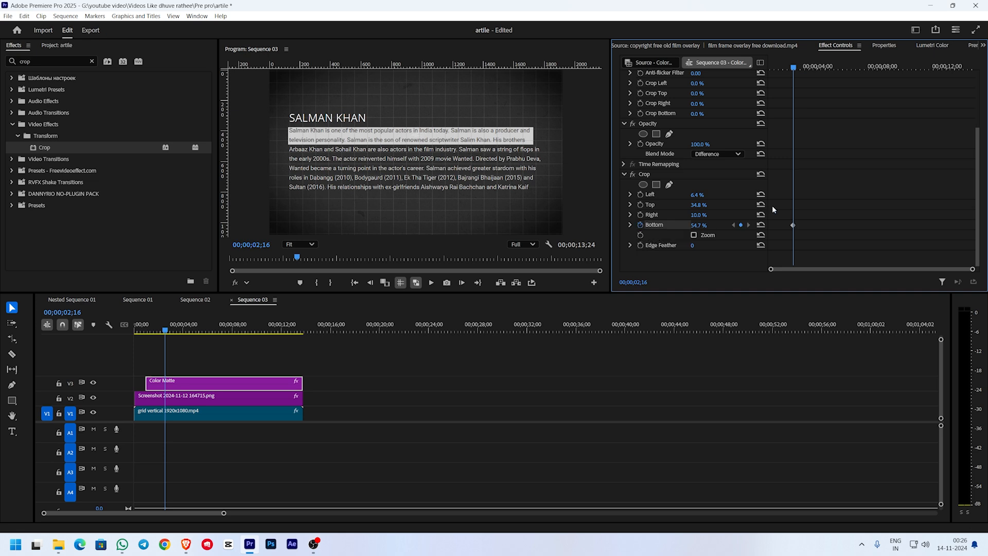
pyautogui.moveTo(793, 67); pyautogui.dragTo(775, 70)
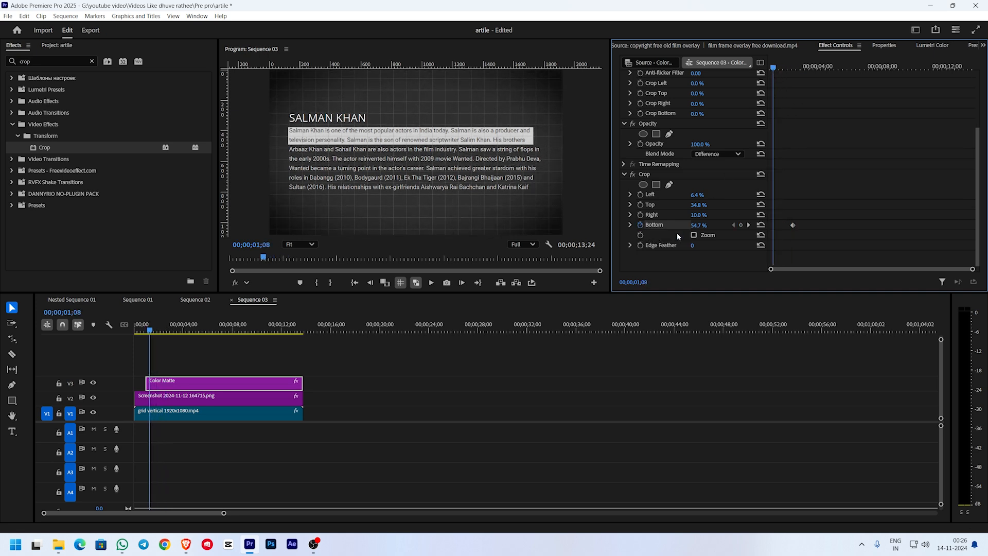
pyautogui.click(647, 175)
pyautogui.moveTo(416, 144); pyautogui.dragTo(422, 127)
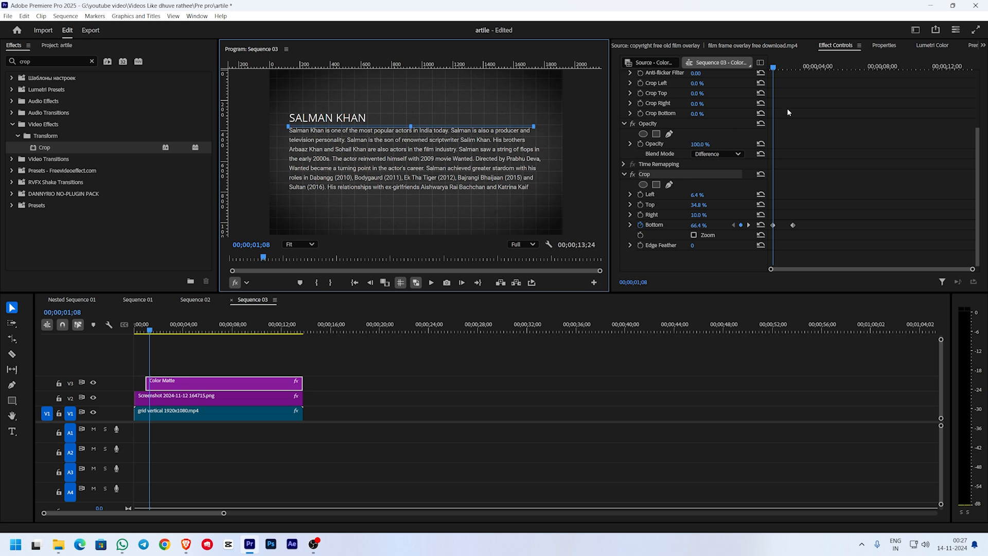
pyautogui.click(776, 66)
pyautogui.press('space')
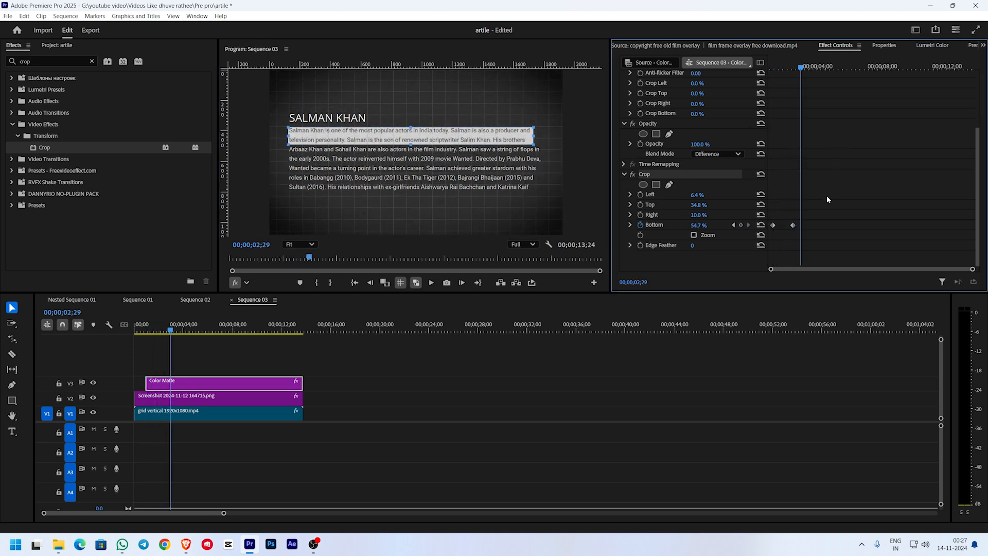
# Set the Crop Bottom keyframes to Auto Bezier, move the first one to the matte clip's start, and play the animation.
pyautogui.rightClick(793, 225)
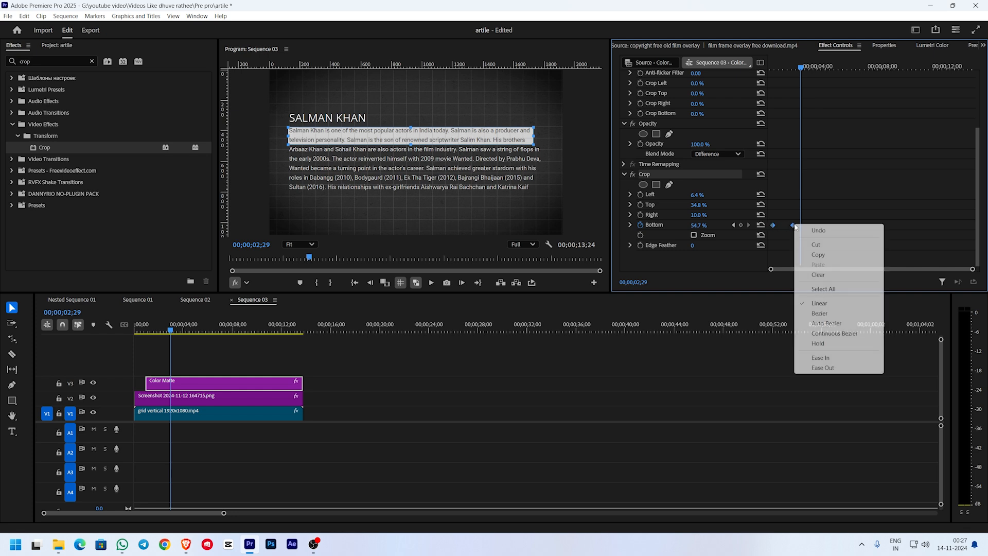
pyautogui.click(824, 325)
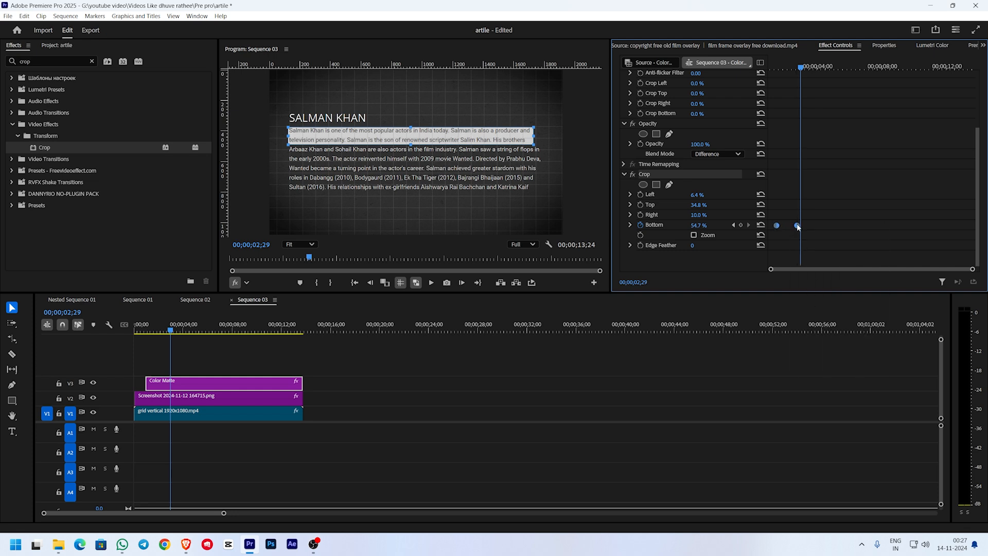
pyautogui.moveTo(776, 225); pyautogui.dragTo(770, 226)
pyautogui.click(803, 66)
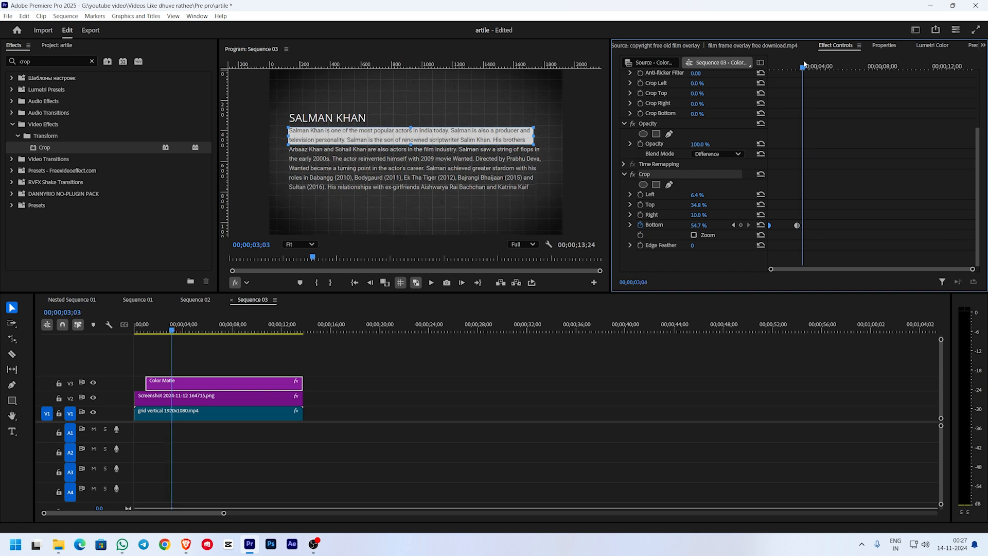
pyautogui.moveTo(804, 65); pyautogui.dragTo(761, 68)
pyautogui.press('space')
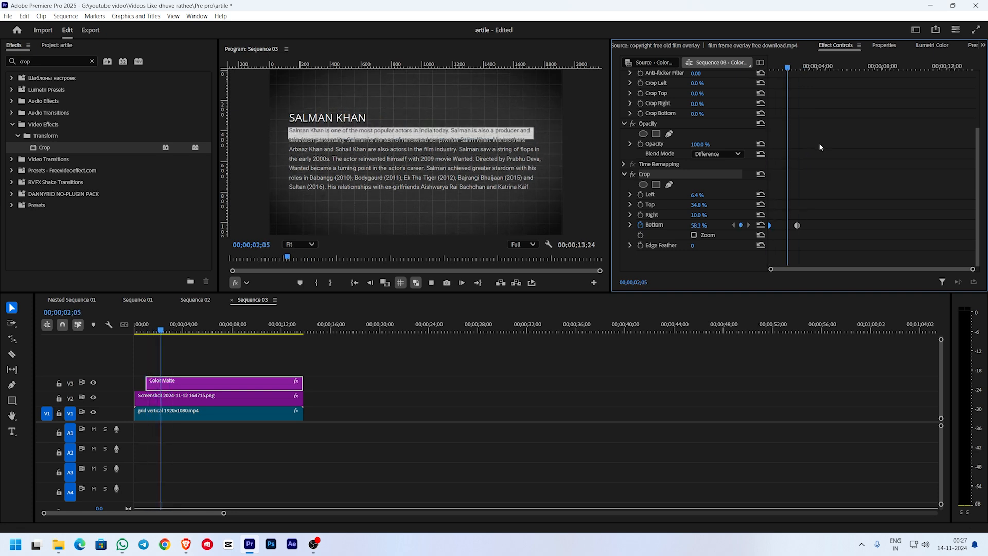
pyautogui.press('space')
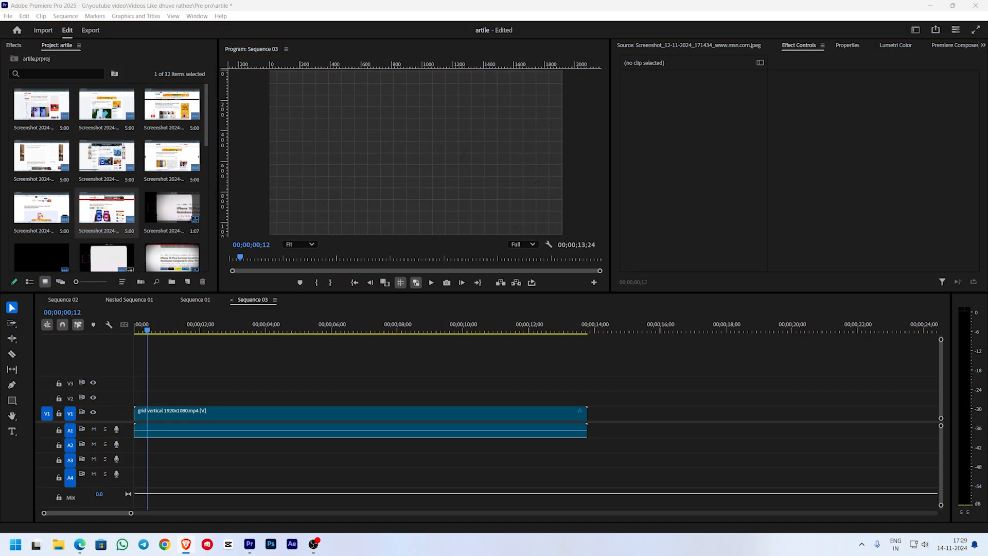
# Place the 3205785-hd_1920_1080_25fps.mp4 footage on V2 above the grid clip, starting shortly after the sequence's beginning.
pyautogui.moveTo(52, 207); pyautogui.dragTo(195, 398)
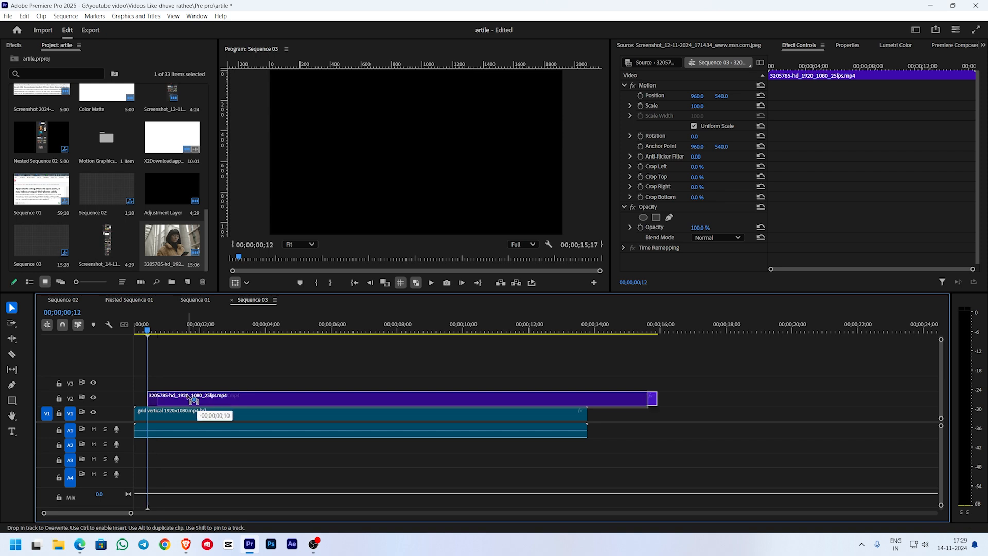
pyautogui.click(190, 358)
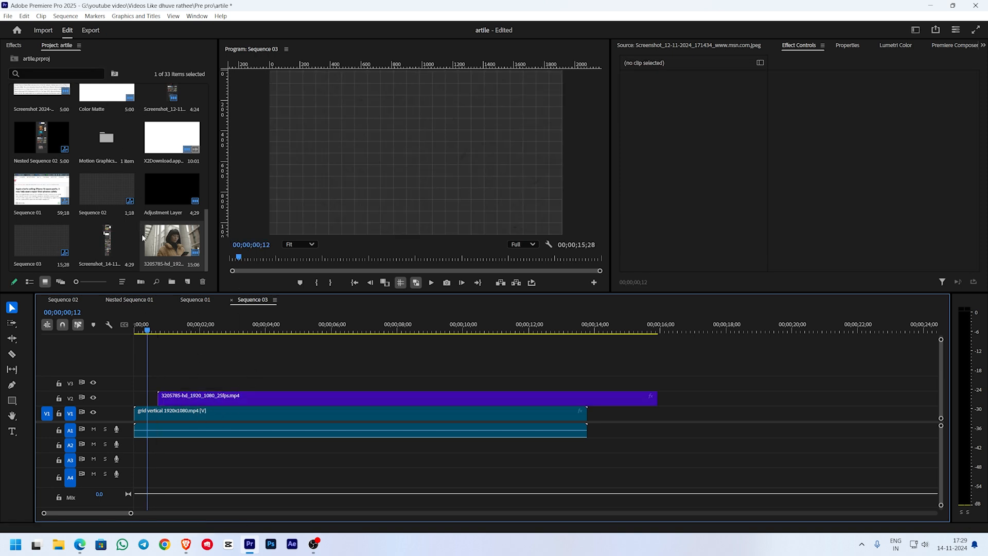
# Switch to the browser, search YouTube for "ink splash overlay" and look through the results for an ink transition clip.
pyautogui.hotkey('alt', 'Tab')
pyautogui.click(400, 51)
pyautogui.write('ink sa')
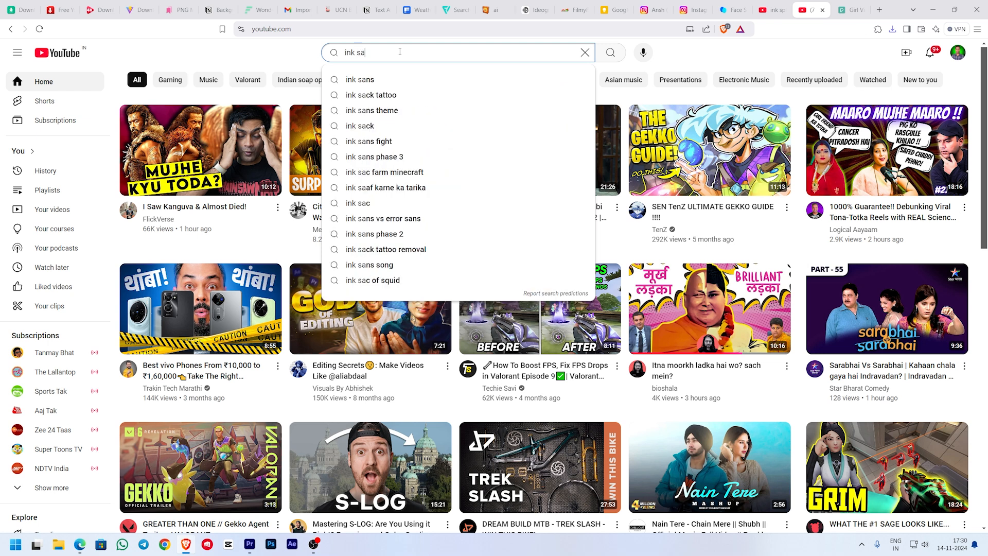
pyautogui.press('BackSpace')
pyautogui.write('plash')
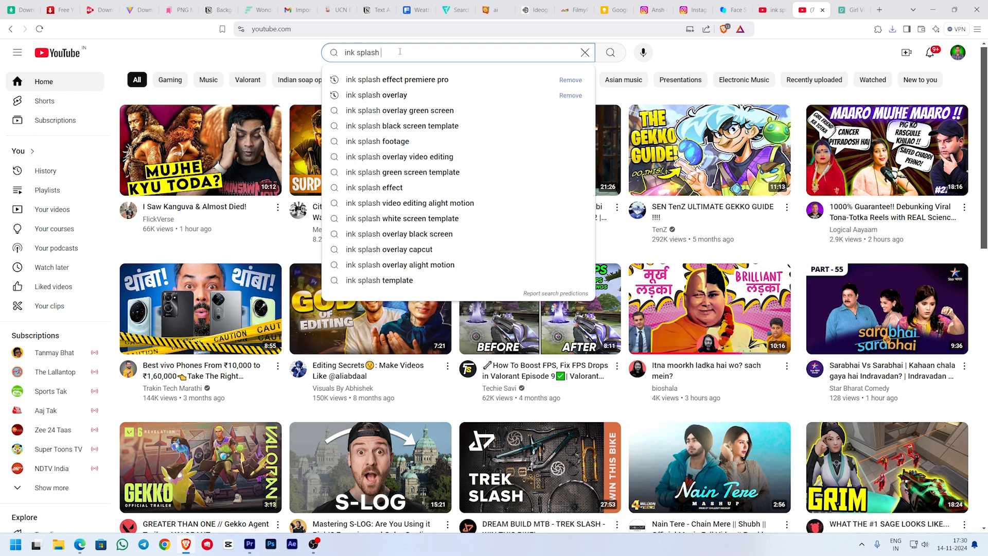
pyautogui.click(394, 95)
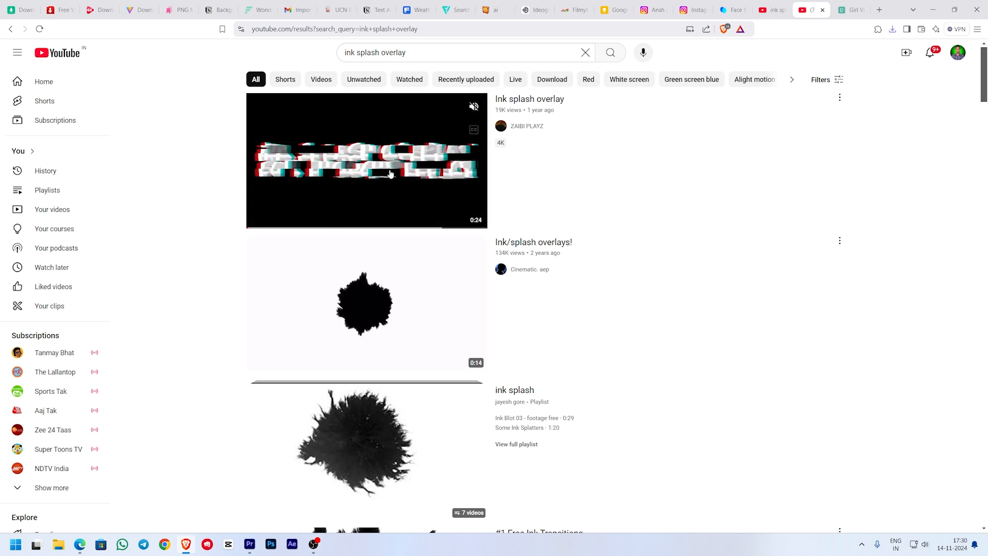
pyautogui.moveTo(376, 295)
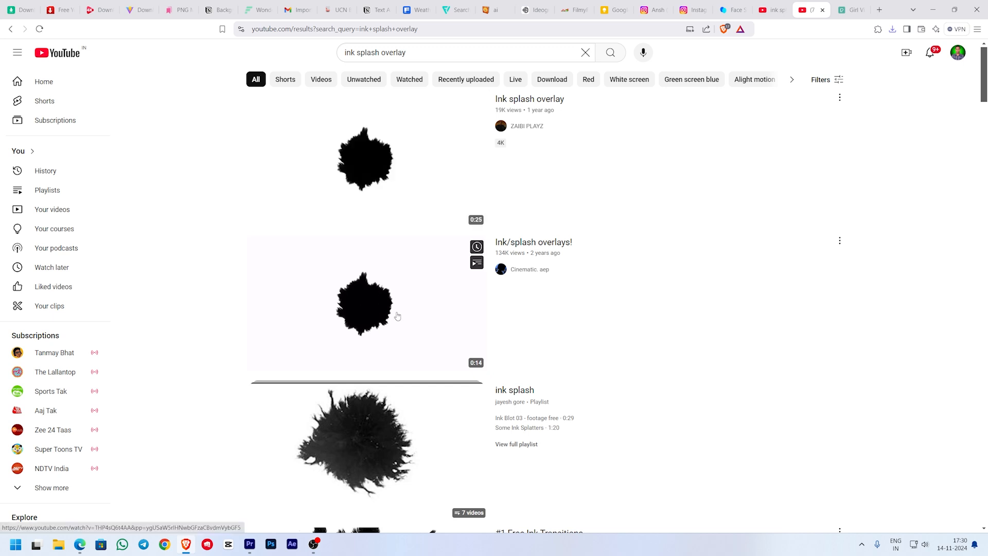
pyautogui.scroll(-2, 397, 316)
# Switch back to Premiere Pro, place the #1 Free Ink Transitions clip on V3 at 00;00;00;12 and scrub through it.
pyautogui.hotkey('alt', 'Tab')
pyautogui.moveTo(625, 260); pyautogui.dragTo(911, 253)
pyautogui.moveTo(791, 242)
pyautogui.mouseDown()
pyautogui.moveTo(865, 240)
pyautogui.moveTo(188, 367)
pyautogui.moveTo(152, 385)
pyautogui.mouseUp()
pyautogui.click(154, 328)
pyautogui.moveTo(159, 327); pyautogui.dragTo(382, 338)
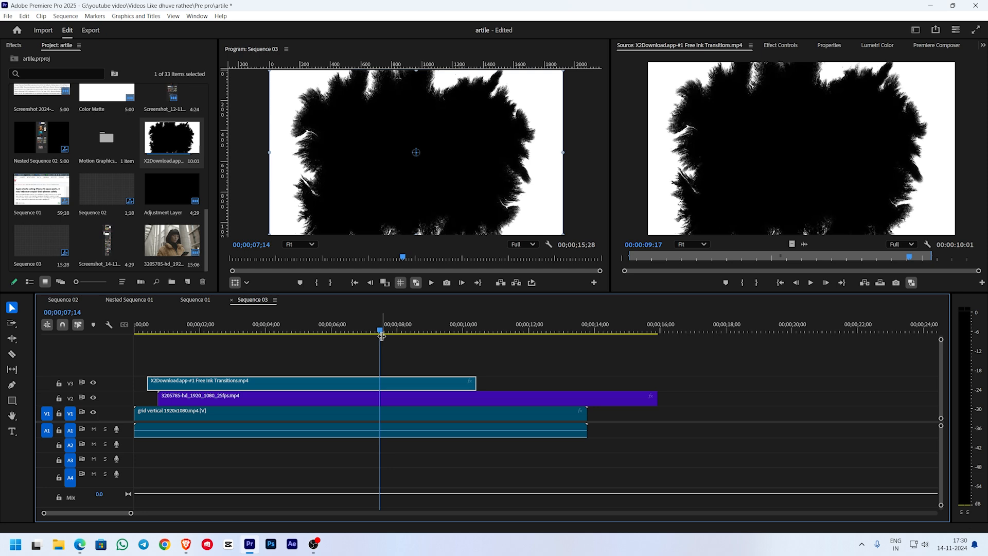
# Speed up the ink transition clip to about 614% with the Rate Stretch tool and move the playhead to 00;00;00;25.
pyautogui.hotkey('ctrl', 'r')
pyautogui.click(539, 318)
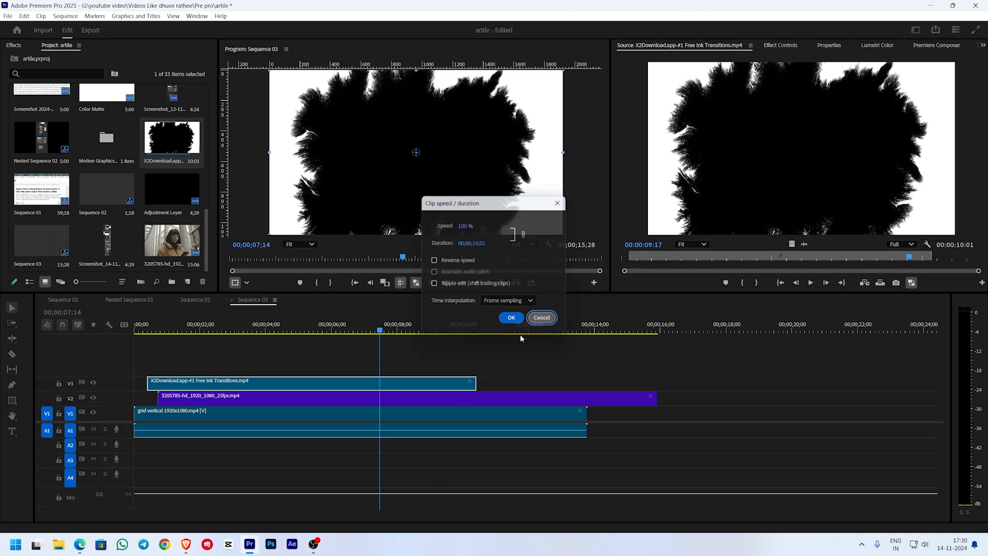
pyautogui.click(13, 343)
pyautogui.click(39, 370)
pyautogui.click(9, 339)
pyautogui.click(30, 340)
pyautogui.click(12, 339)
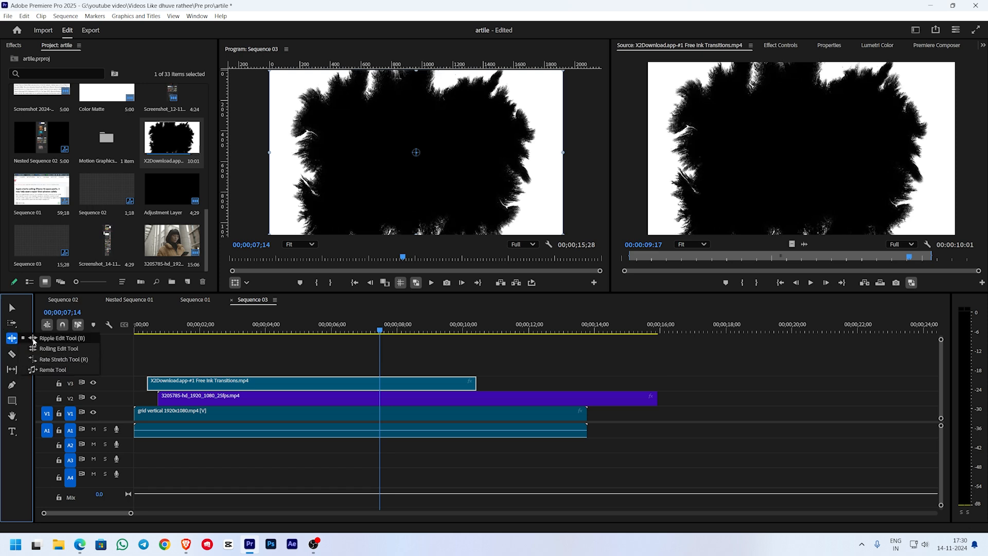
pyautogui.click(52, 359)
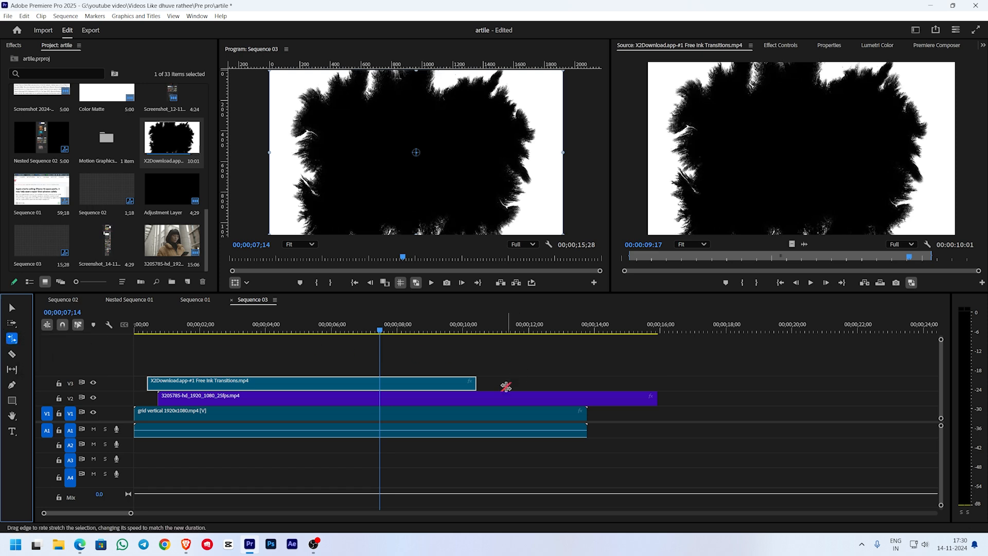
pyautogui.moveTo(473, 383); pyautogui.dragTo(197, 389)
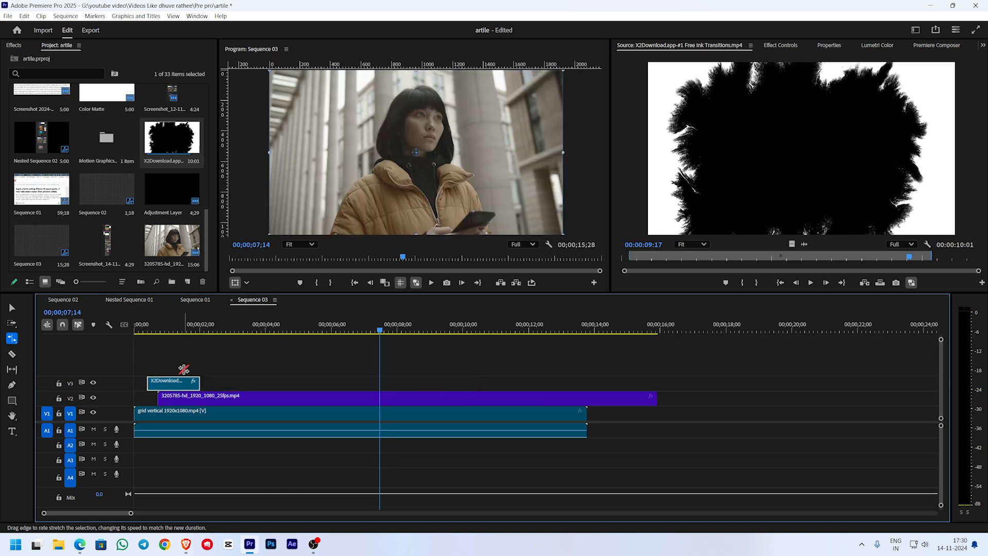
pyautogui.press('=')
pyautogui.press('=')
pyautogui.moveTo(187, 331)
pyautogui.mouseDown()
pyautogui.moveTo(137, 332)
pyautogui.moveTo(279, 344)
pyautogui.moveTo(202, 346)
pyautogui.moveTo(215, 339)
pyautogui.moveTo(226, 351)
pyautogui.mouseUp()
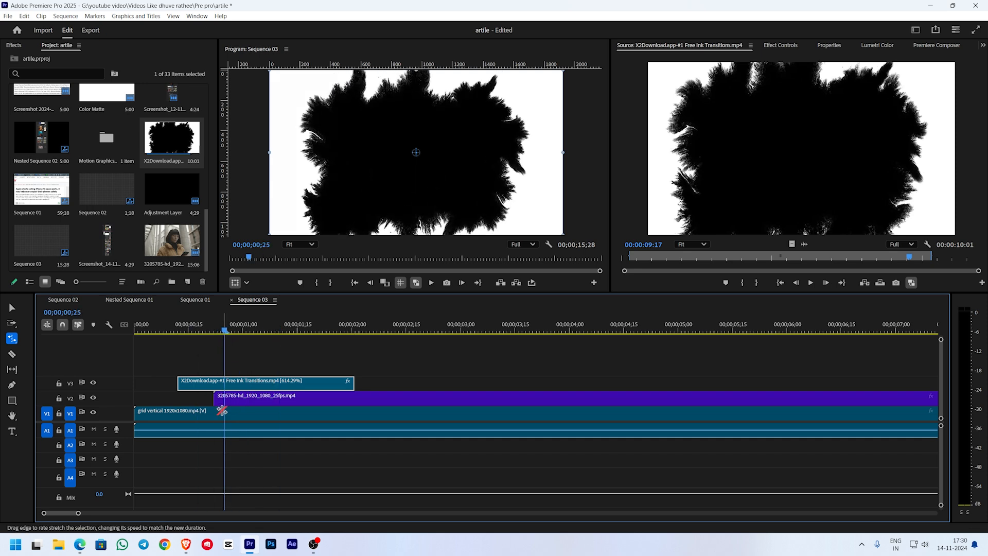
# Find the Track Matte Key effect and apply it to the 3205785-hd_1920_1080_25fps.mp4 clip on V2.
pyautogui.press('v')
pyautogui.click(231, 397)
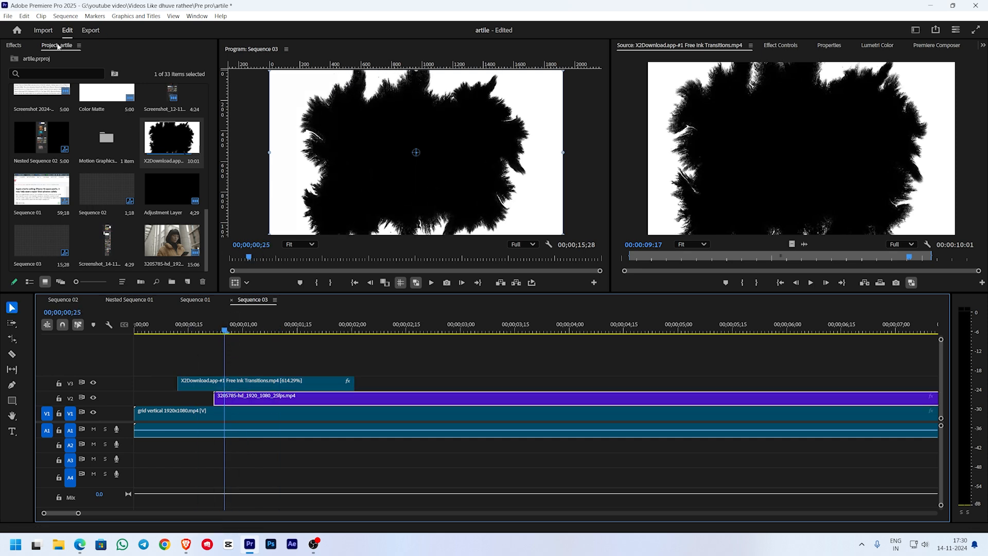
pyautogui.click(14, 45)
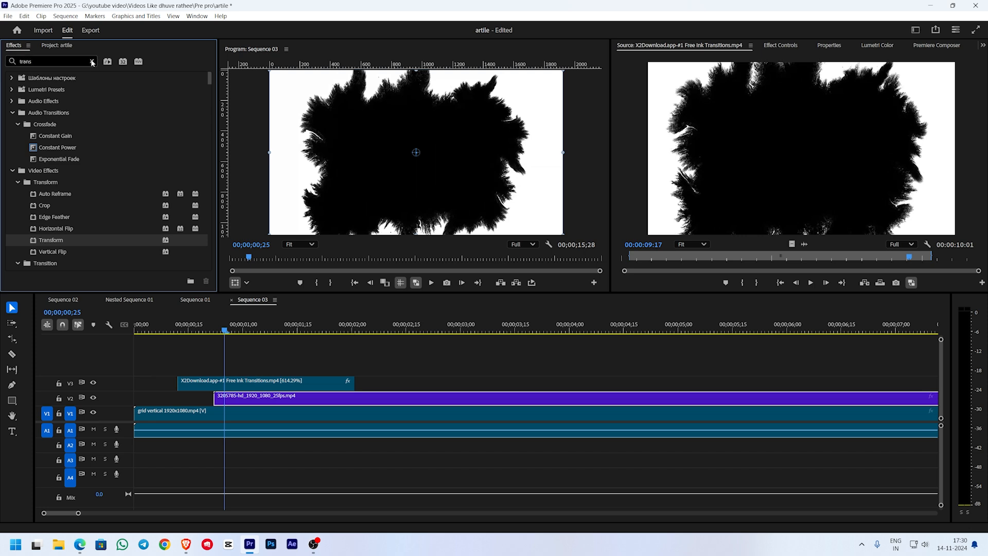
pyautogui.click(92, 61)
pyautogui.click(62, 60)
pyautogui.write('t')
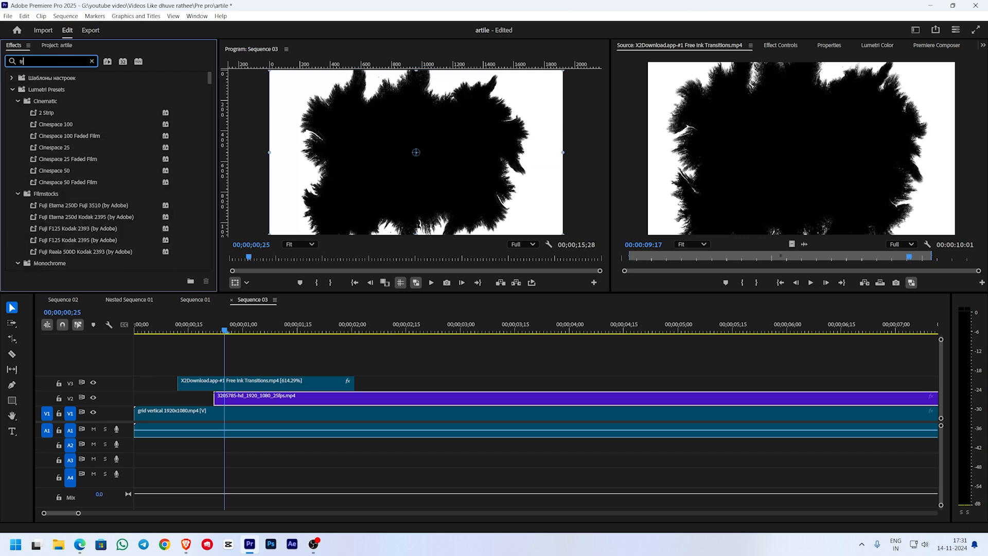
pyautogui.write('rack')
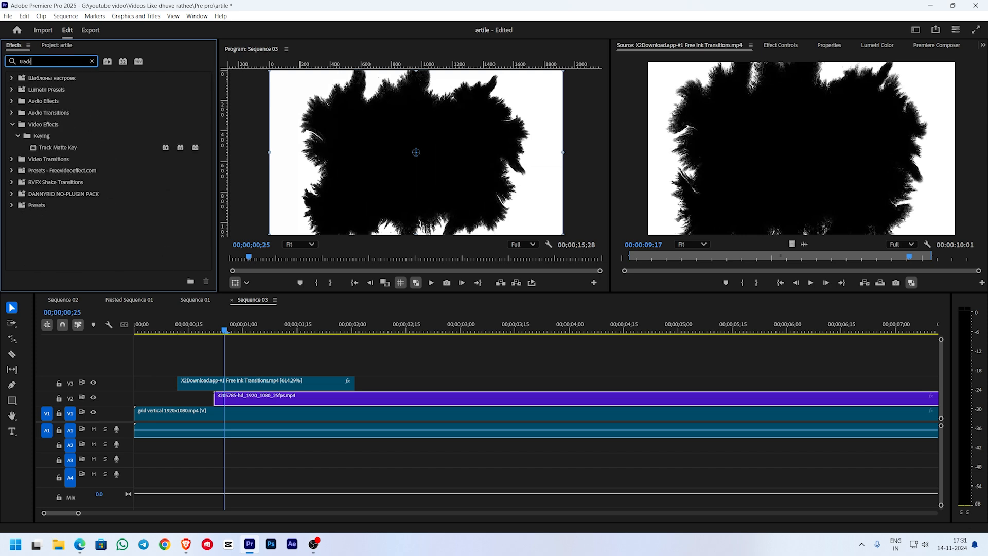
pyautogui.click(58, 147)
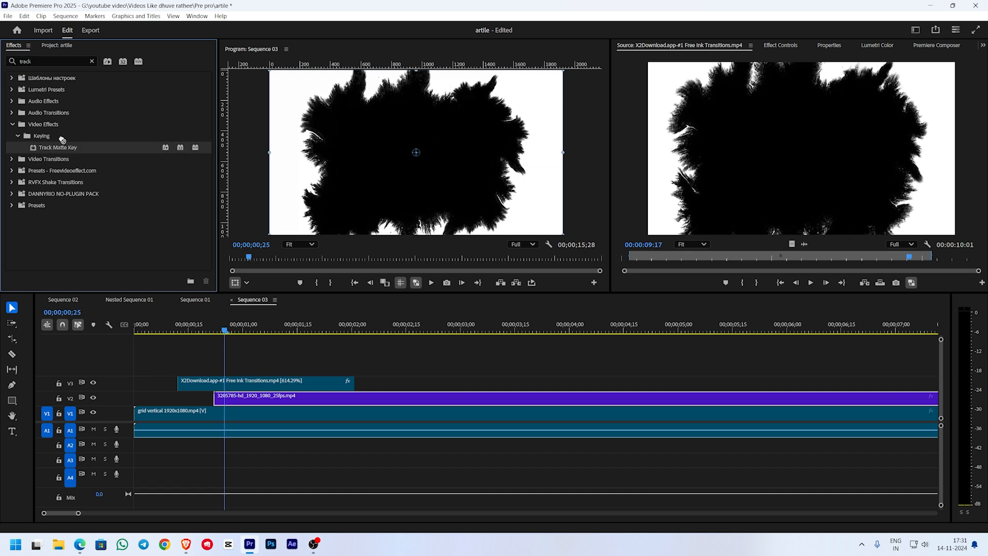
pyautogui.moveTo(285, 373); pyautogui.dragTo(256, 401)
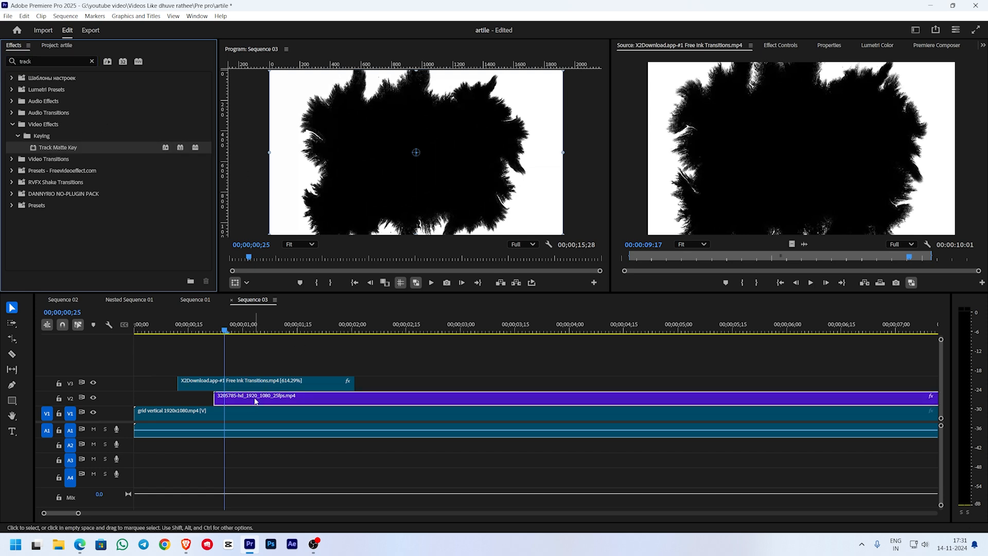
# Set the Track Matte Key's matte to Video 3, composite using Matte Luma, and turn on Reverse.
pyautogui.click(787, 45)
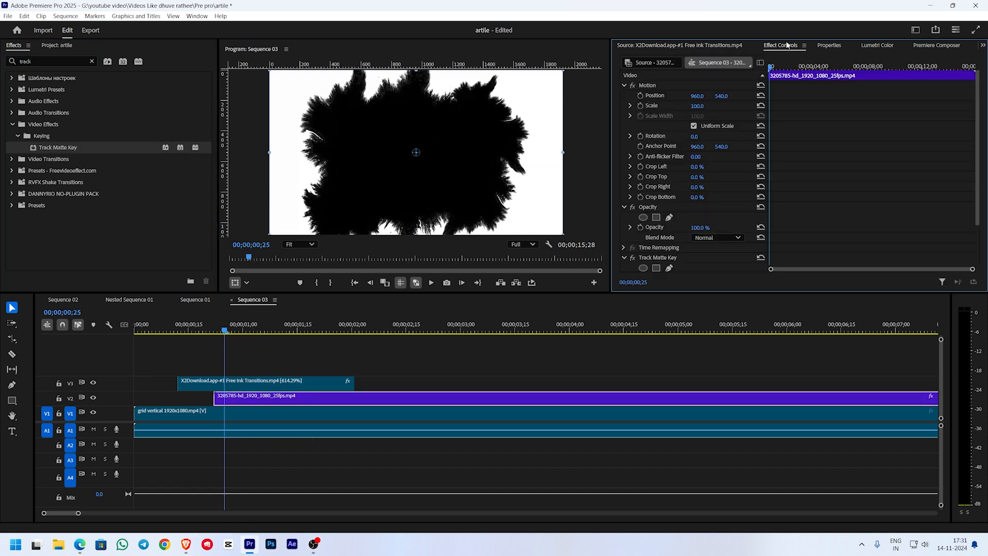
pyautogui.scroll(-2, 734, 211)
pyautogui.click(718, 234)
pyautogui.click(718, 261)
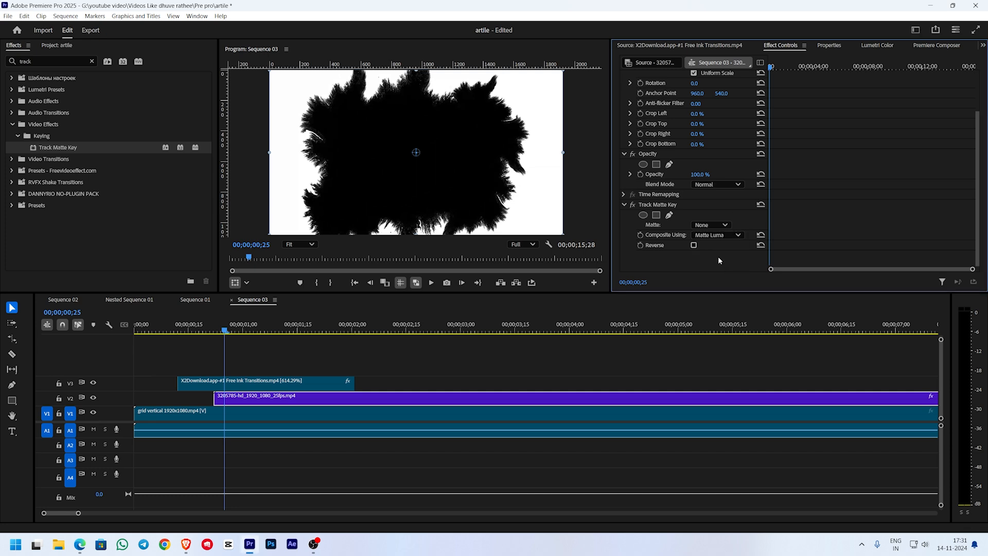
pyautogui.click(718, 225)
pyautogui.click(712, 256)
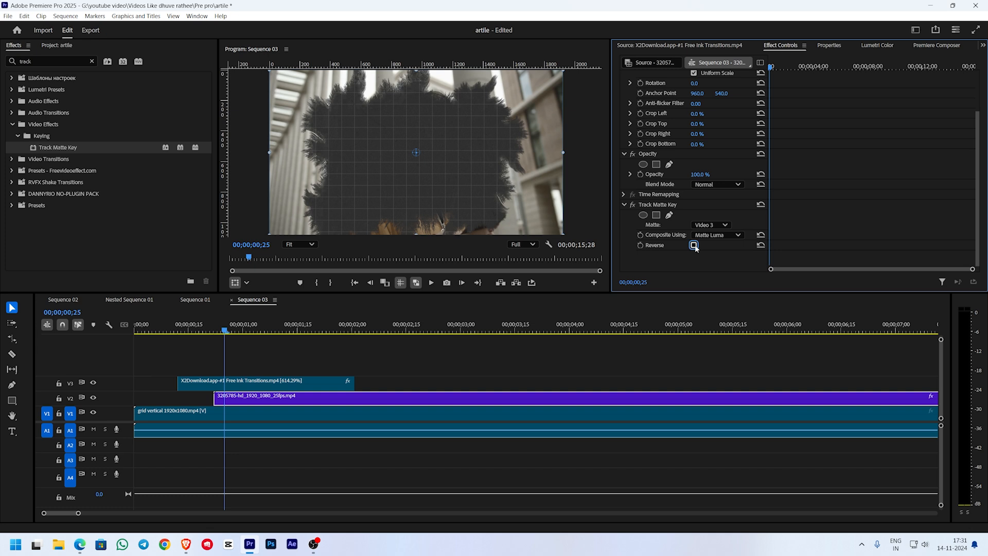
pyautogui.click(694, 246)
# Move the ink clip and the V2 footage earlier so both start at about 00;00;00;08, and play the transition from the start.
pyautogui.moveTo(169, 332); pyautogui.dragTo(114, 326)
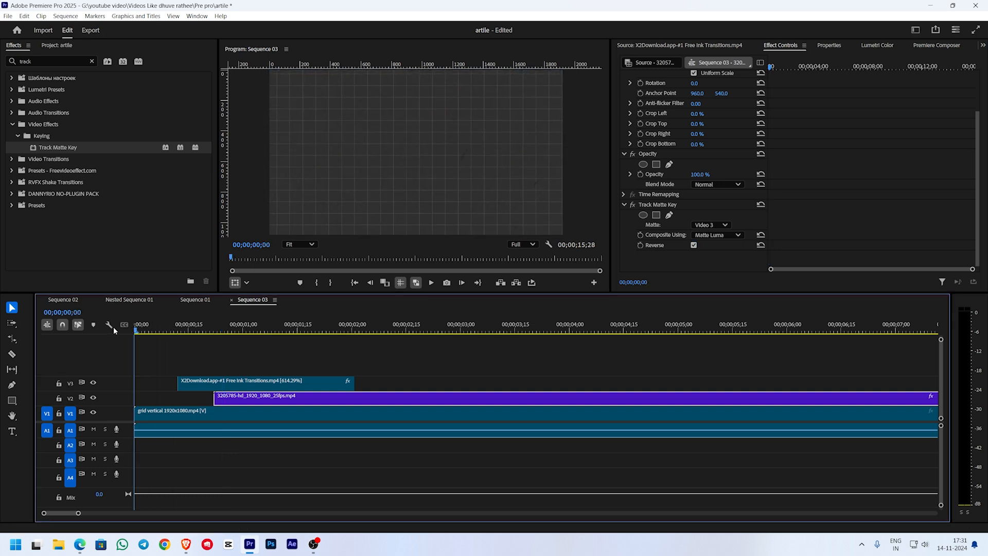
pyautogui.click(431, 282)
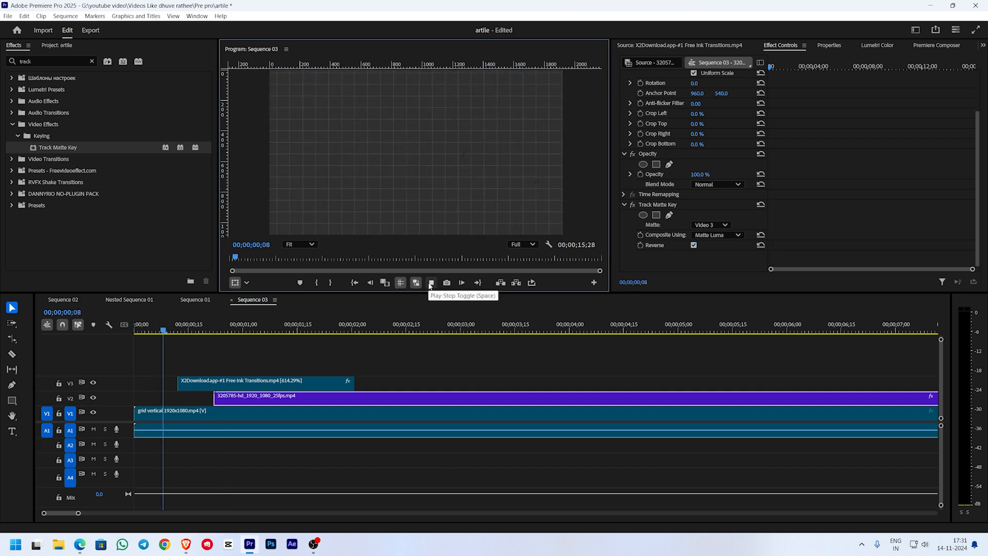
pyautogui.click(431, 282)
pyautogui.moveTo(214, 381)
pyautogui.mouseDown()
pyautogui.moveTo(251, 381)
pyautogui.moveTo(244, 399)
pyautogui.moveTo(197, 398)
pyautogui.mouseUp()
pyautogui.click(241, 362)
pyautogui.press('Home')
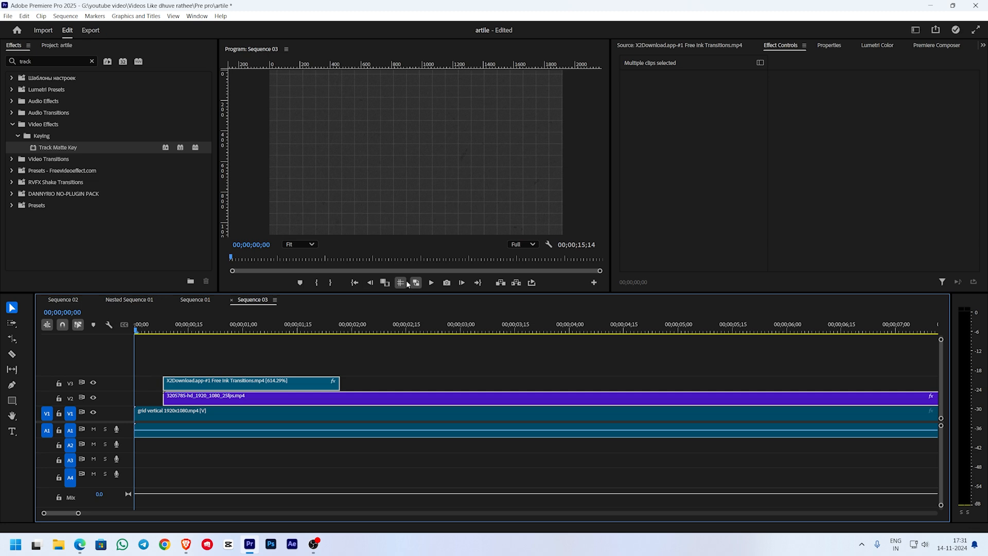
pyautogui.click(432, 283)
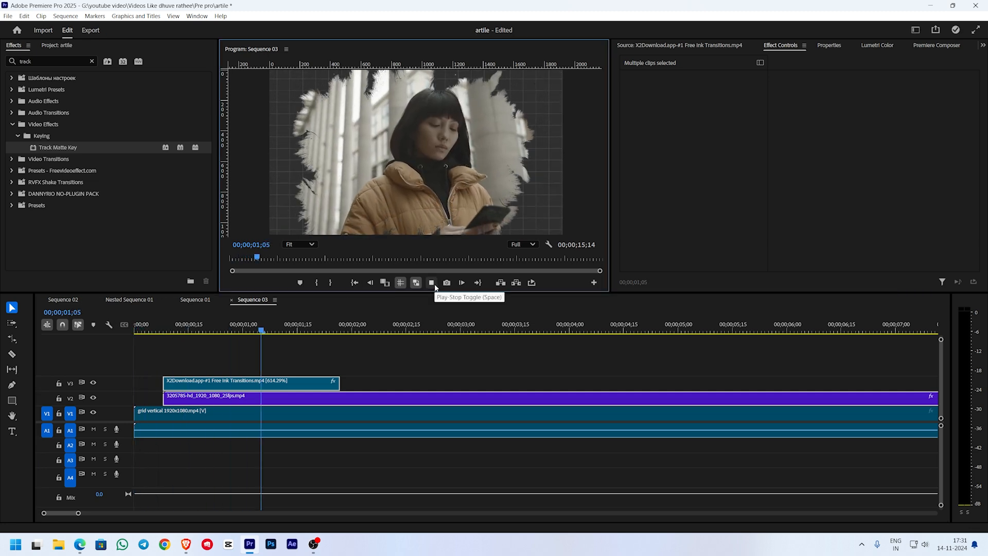
pyautogui.click(434, 284)
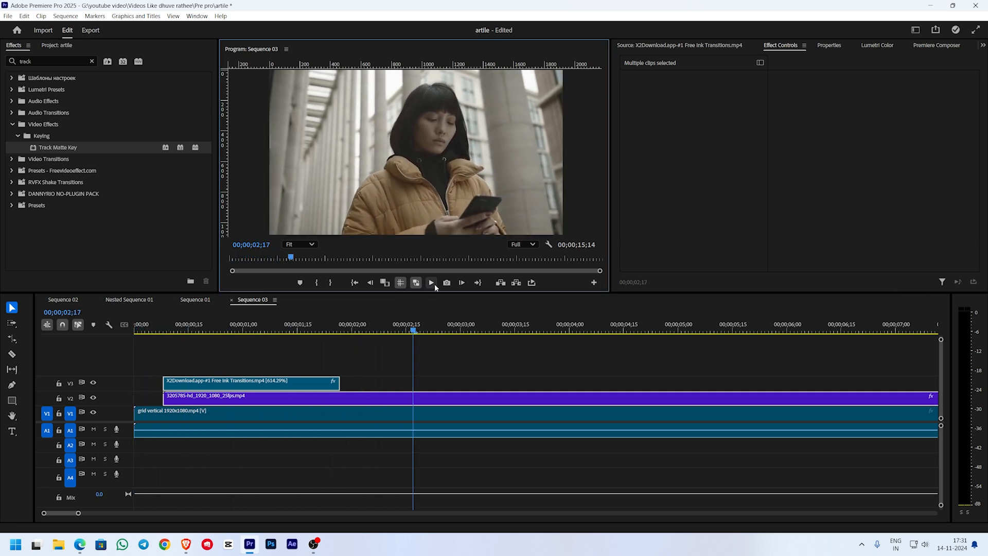
pyautogui.click(171, 307)
pyautogui.click(134, 330)
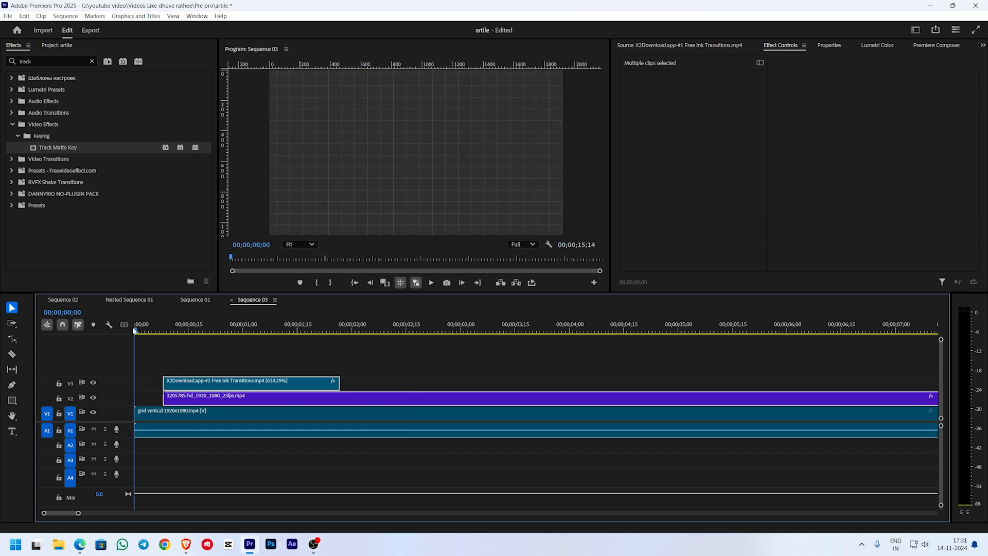
pyautogui.click(67, 46)
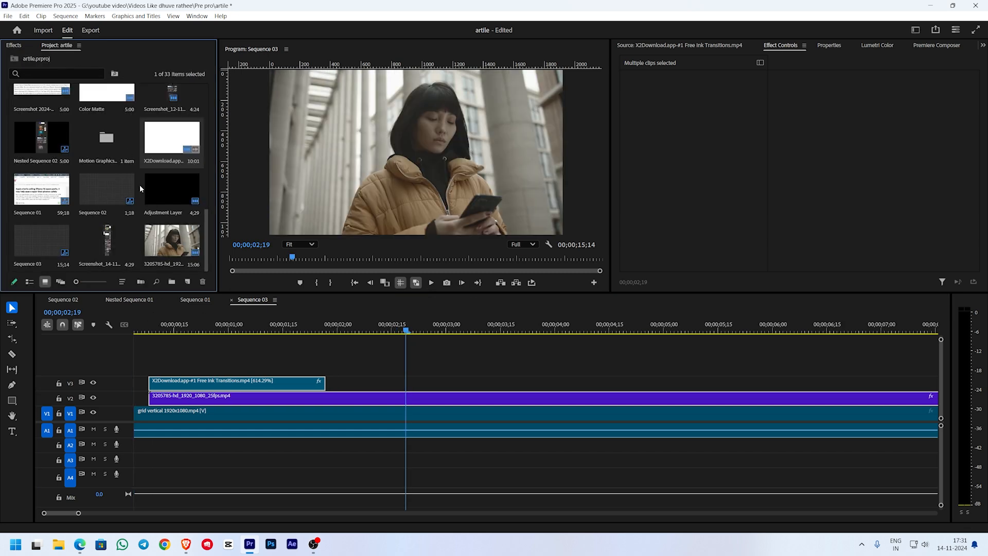
pyautogui.scroll(1, 137, 196)
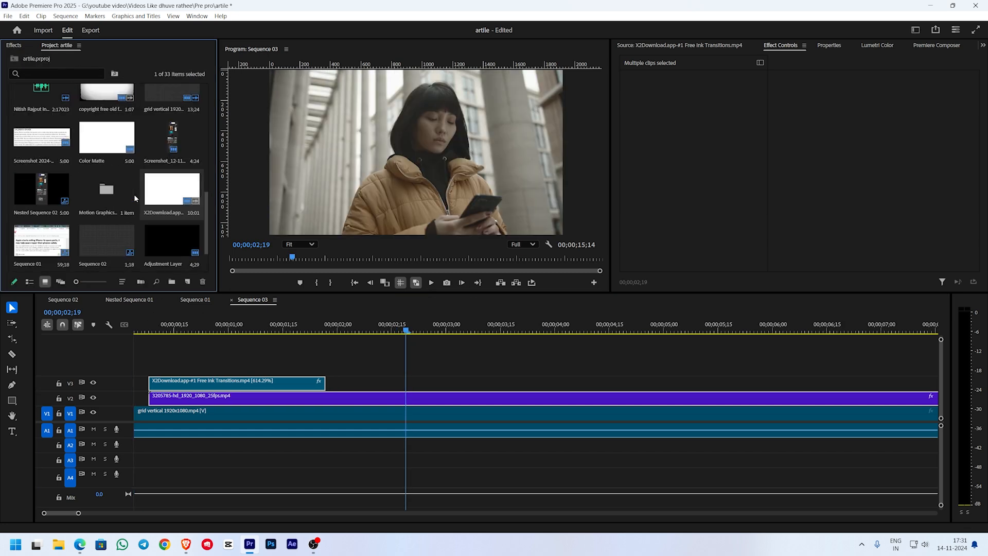
pyautogui.scroll(3, 64, 139)
pyautogui.moveTo(166, 129); pyautogui.dragTo(350, 385)
pyautogui.click(441, 383)
pyautogui.moveTo(308, 330); pyautogui.dragTo(359, 332)
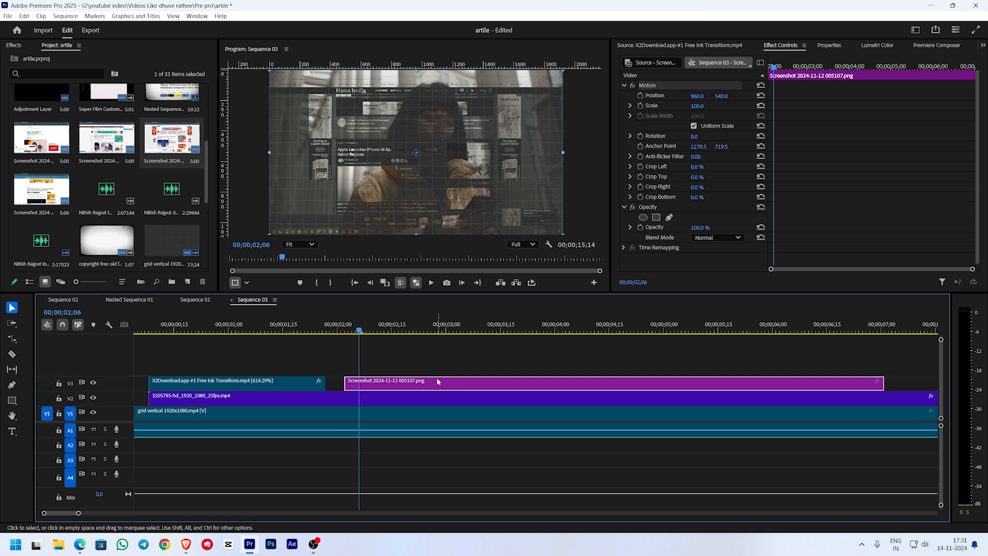
pyautogui.press('Delete')
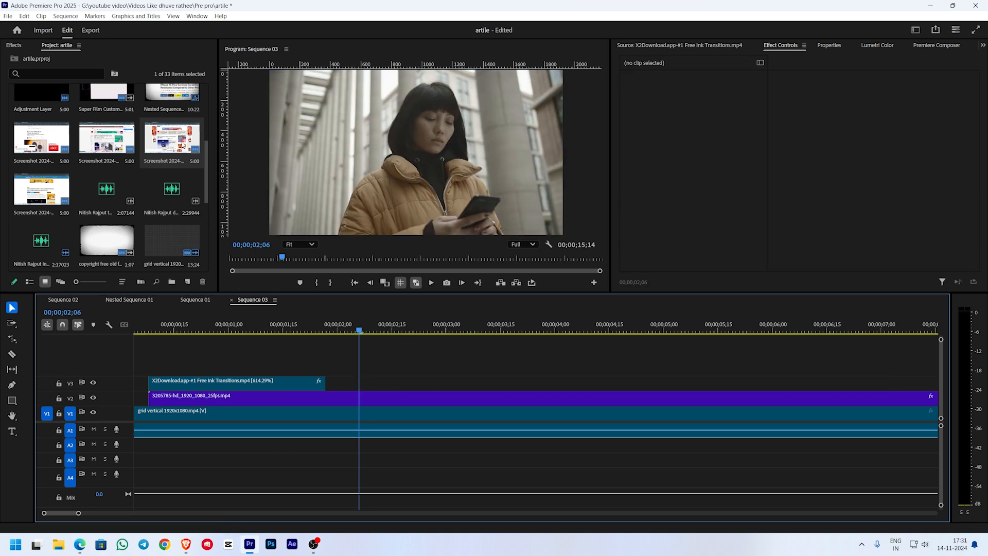
# Place Screenshot 2024-11-12 005019.png on V4 at about 00;00;02;06 and duplicate the ink transition clip onto V5 above its start.
pyautogui.click(108, 146)
pyautogui.moveTo(354, 273); pyautogui.dragTo(325, 340)
pyautogui.click(244, 385)
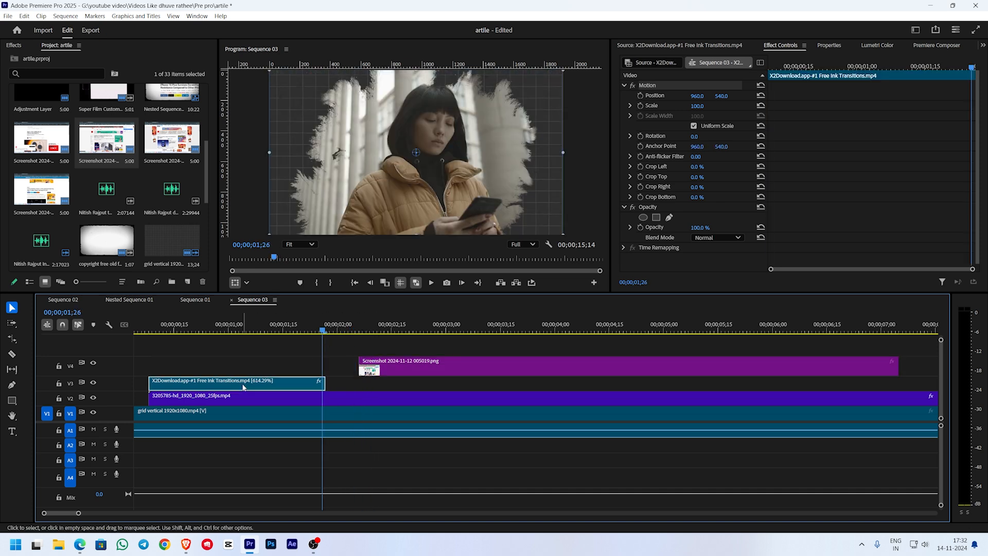
pyautogui.moveTo(243, 386); pyautogui.dragTo(455, 351)
# Apply the Track Matte Key effect to the screenshot on V4 and move the playhead to 00;00;02;21.
pyautogui.click(391, 368)
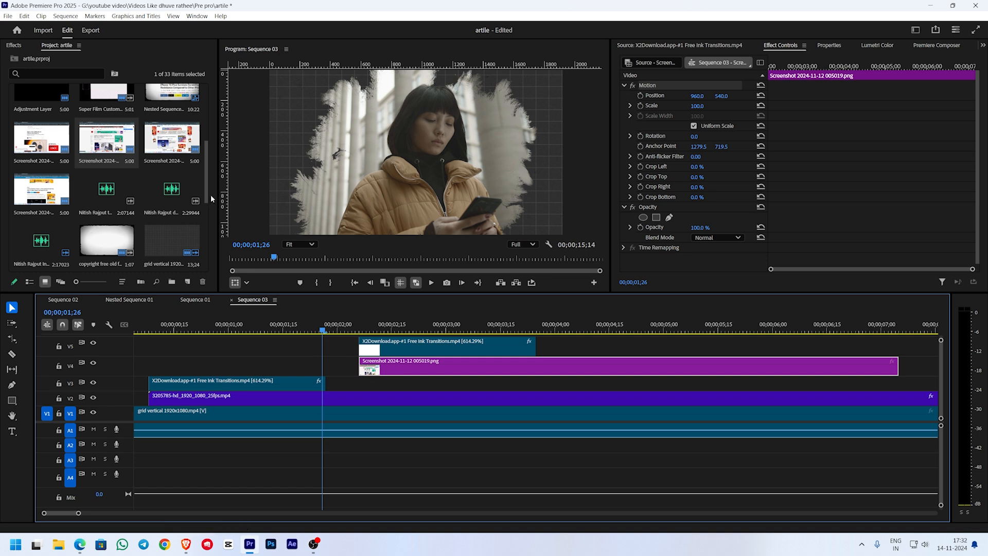
pyautogui.click(22, 46)
pyautogui.moveTo(423, 272); pyautogui.dragTo(412, 366)
pyautogui.click(412, 325)
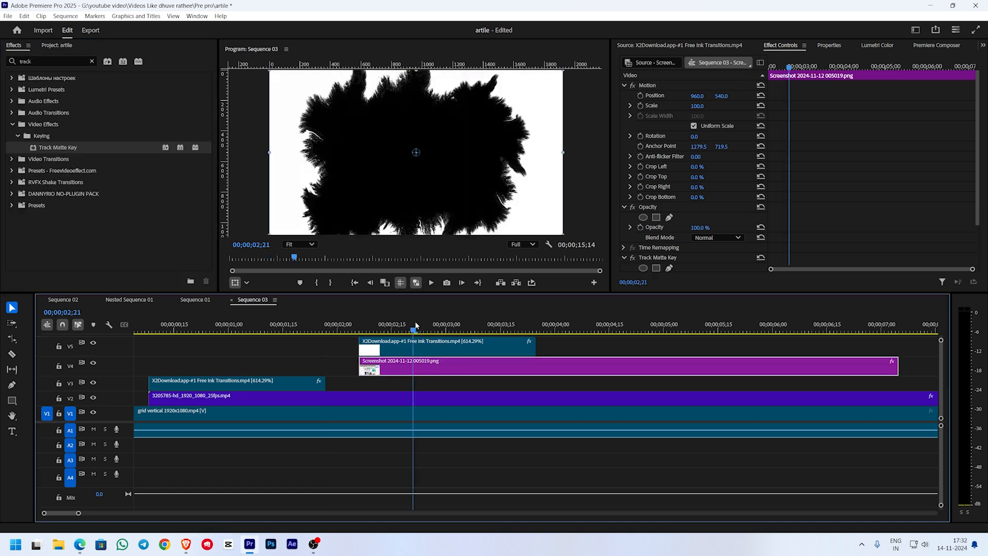
# Set the V4 screenshot's Track Matte Key matte to Video 5, composite using Matte Luma, and turn on Reverse.
pyautogui.scroll(-2, 684, 206)
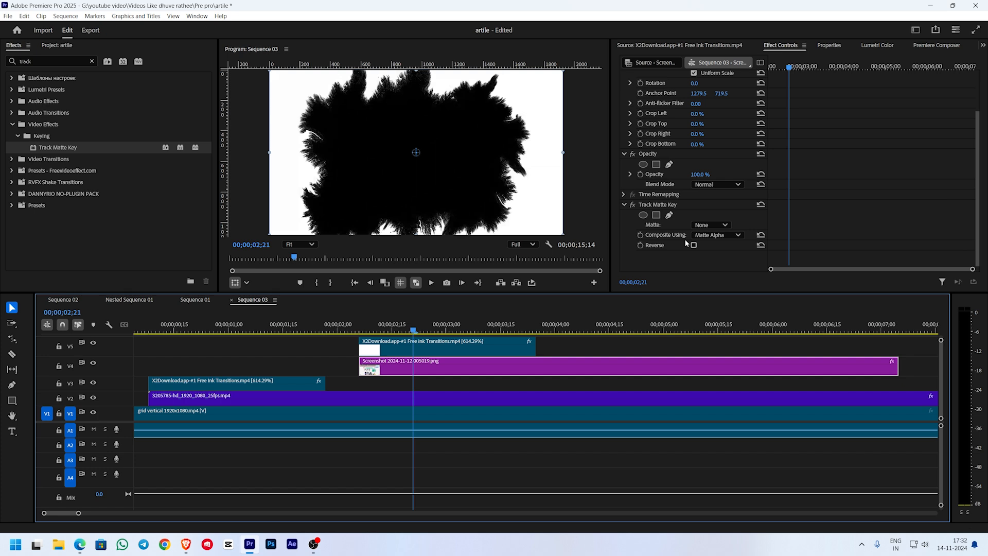
pyautogui.click(722, 235)
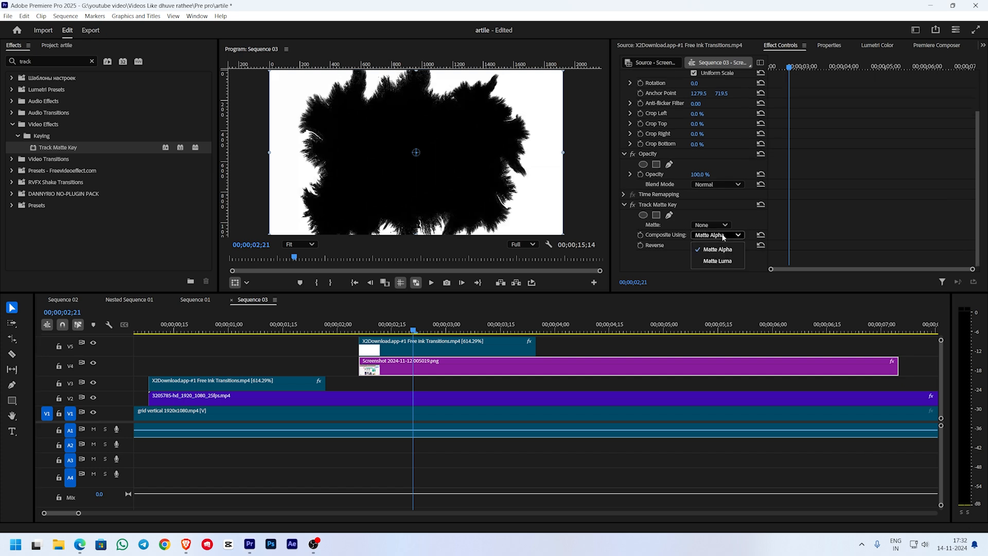
pyautogui.click(708, 225)
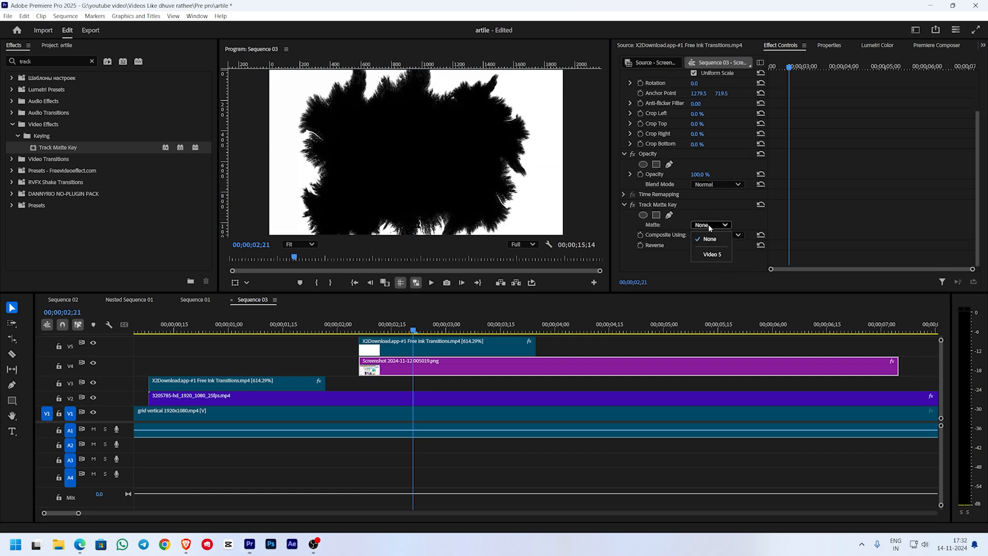
pyautogui.click(709, 253)
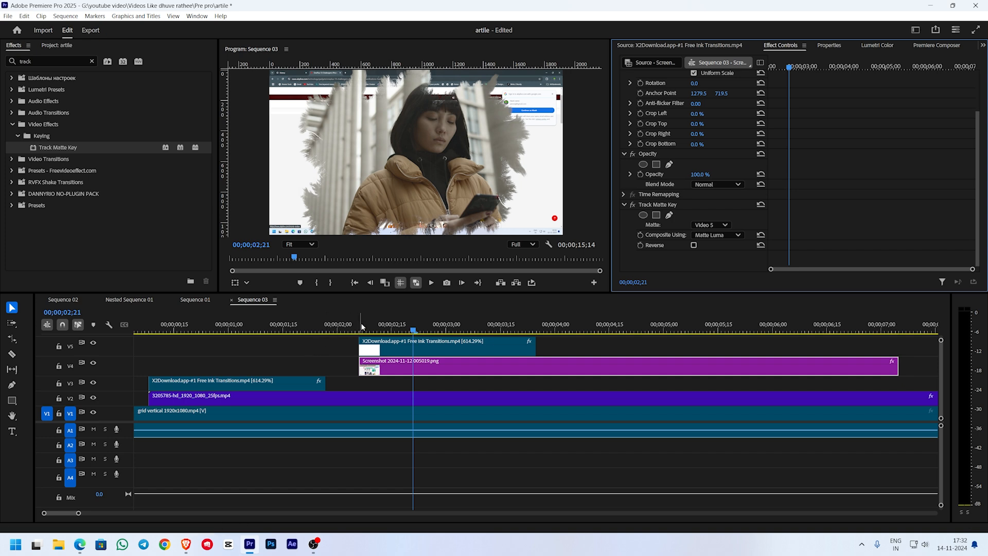
pyautogui.click(694, 246)
# Play Sequence 03 from the start and scrub back through it to review both ink transitions.
pyautogui.moveTo(330, 329); pyautogui.dragTo(155, 317)
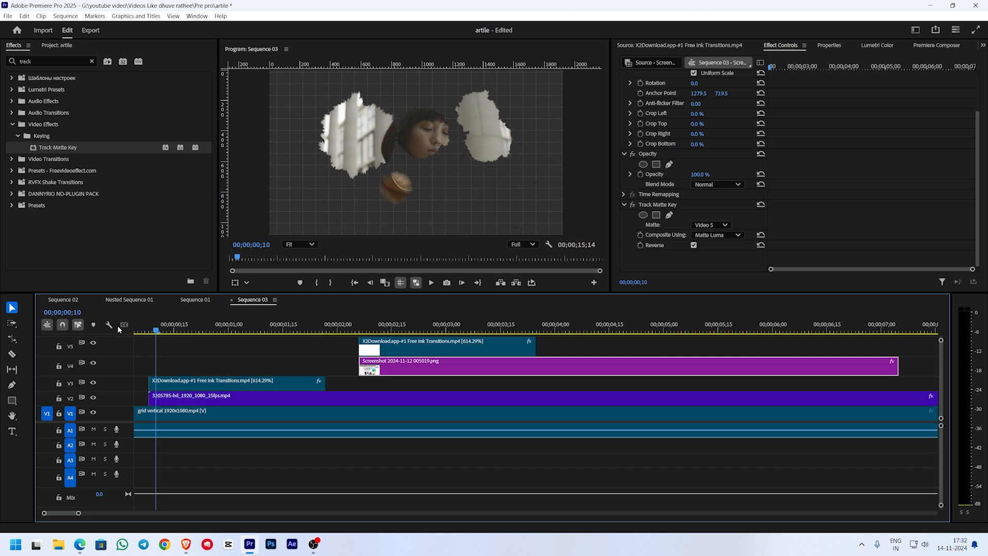
pyautogui.press('Home')
pyautogui.click(432, 282)
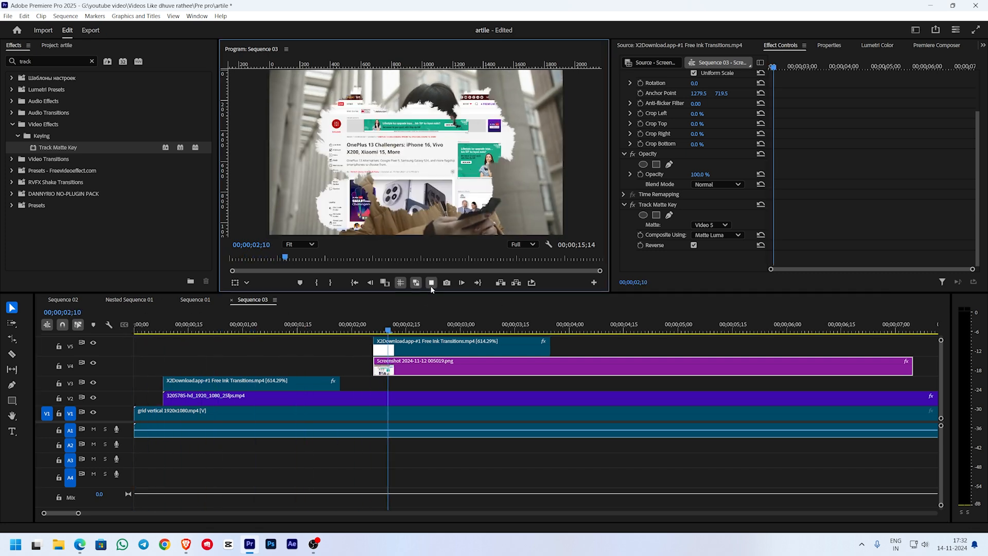
pyautogui.click(431, 282)
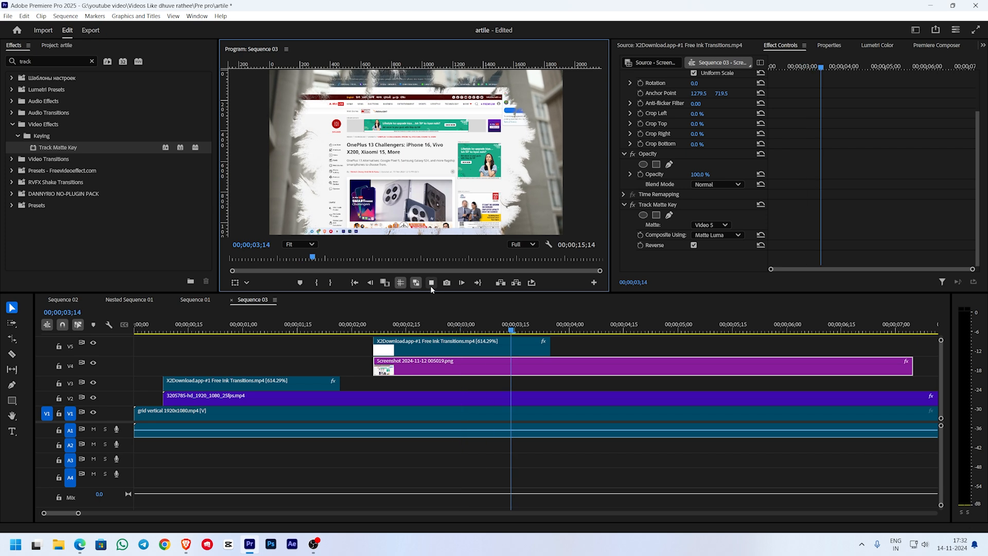
pyautogui.click(431, 286)
pyautogui.scroll(4, 431, 350)
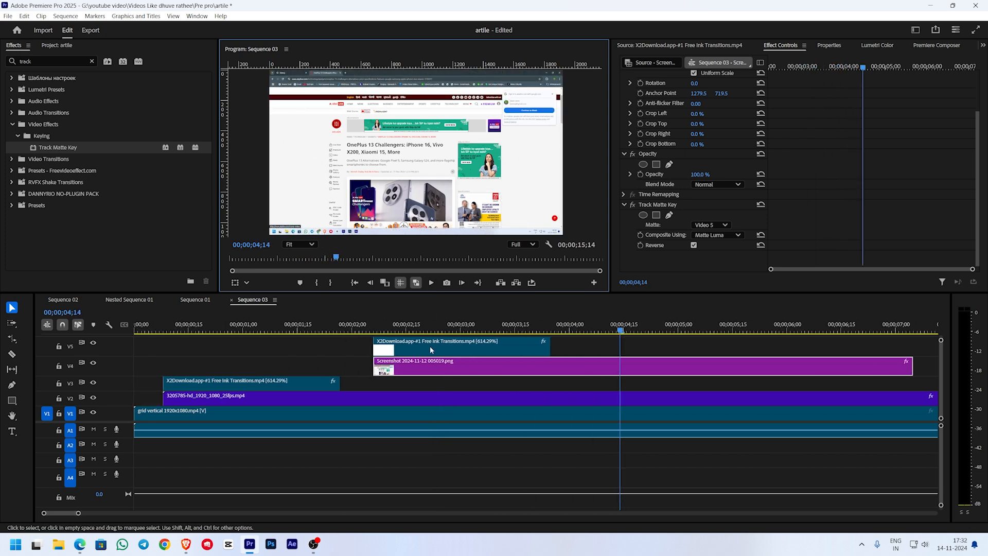
pyautogui.click(359, 323)
pyautogui.moveTo(359, 328); pyautogui.dragTo(157, 324)
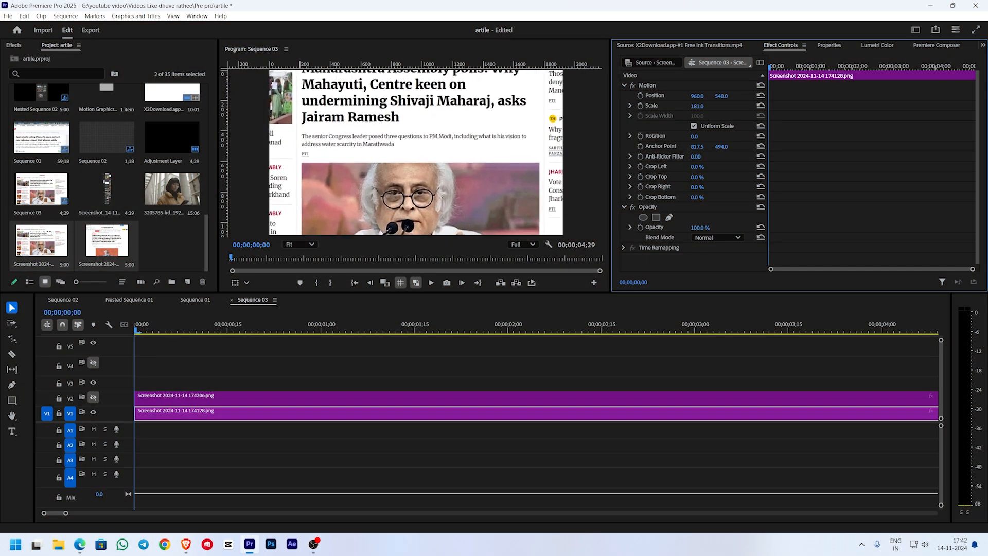
# Set Screenshot 2024-11-14 174128.png on V1 to scale 174 and vertical position 922, and make the V2 track visible.
pyautogui.moveTo(721, 96)
pyautogui.mouseDown()
pyautogui.moveTo(953, 96)
pyautogui.moveTo(726, 96)
pyautogui.mouseUp()
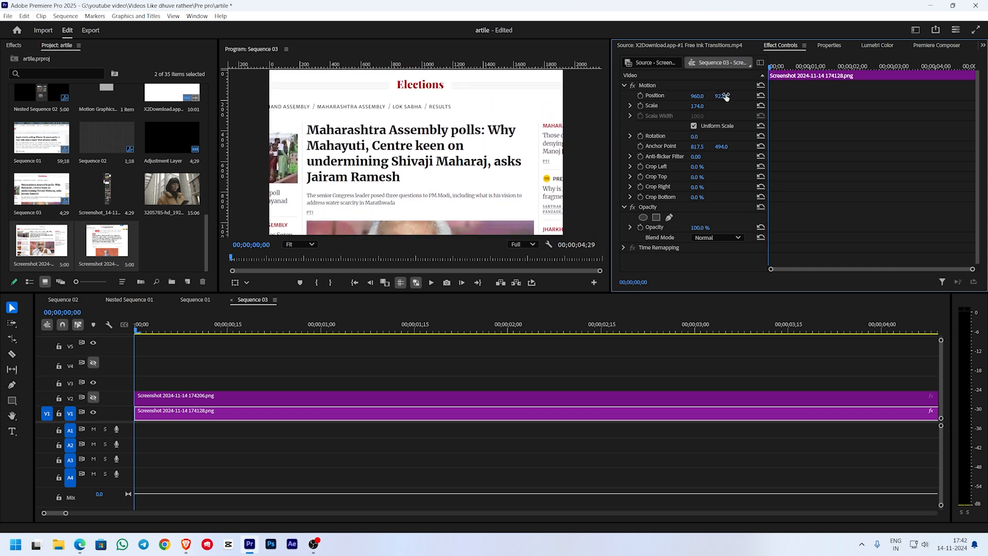
pyautogui.click(93, 398)
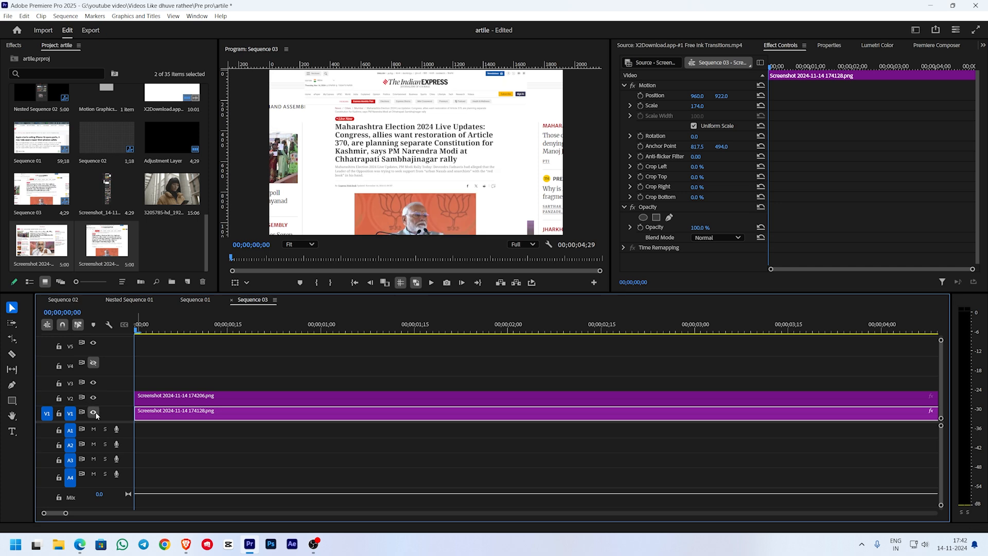
pyautogui.click(93, 412)
# Scale the V2 screenshot to 153, align its headline with V1's at vertical position 637, and restore its opacity to 100%.
pyautogui.click(186, 398)
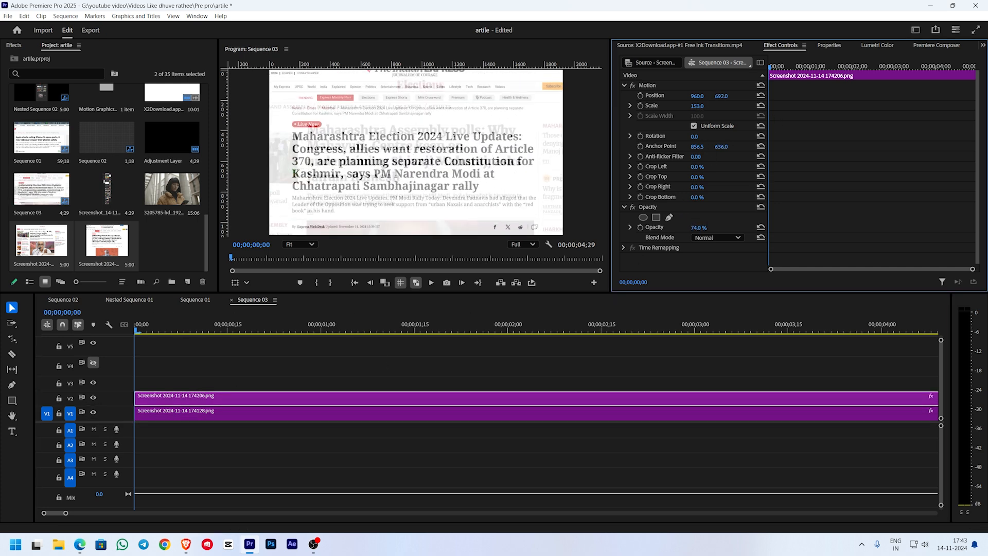
pyautogui.click(93, 362)
pyautogui.moveTo(721, 96); pyautogui.dragTo(757, 98)
pyautogui.click(146, 413)
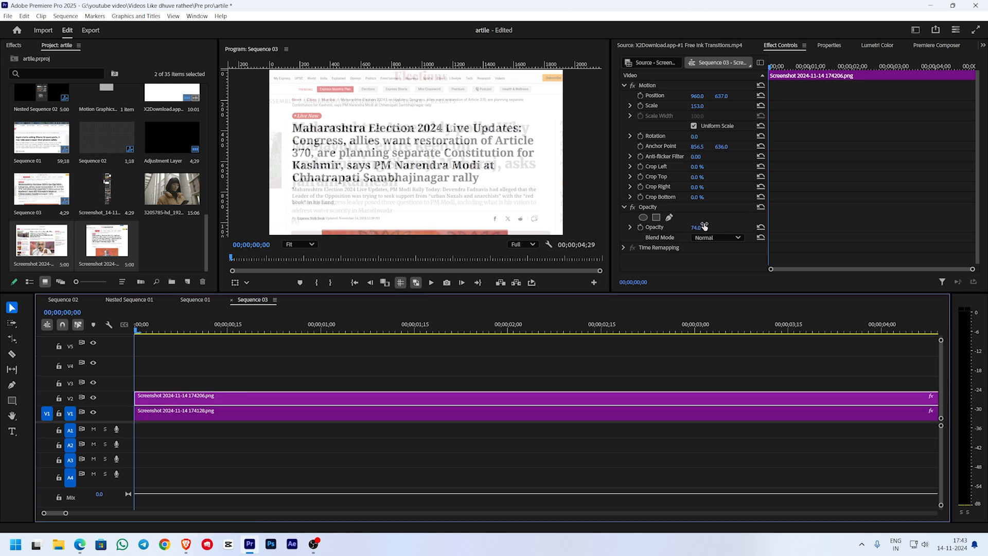
pyautogui.moveTo(704, 227); pyautogui.dragTo(736, 227)
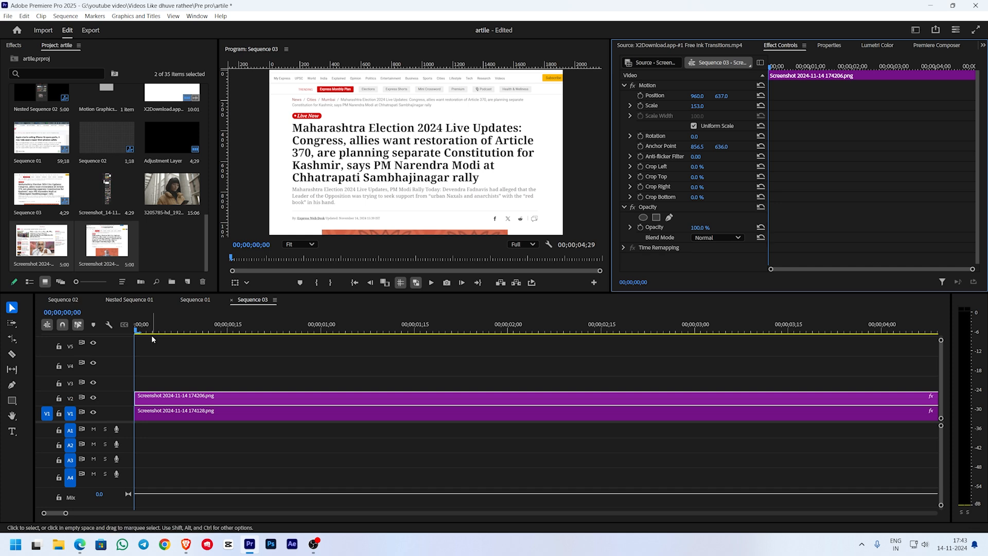
# Keyframe the V2 screenshot's opacity from 100% at the start to 0% at 00;00;02;00.
pyautogui.click(640, 227)
pyautogui.moveTo(770, 67); pyautogui.dragTo(793, 67)
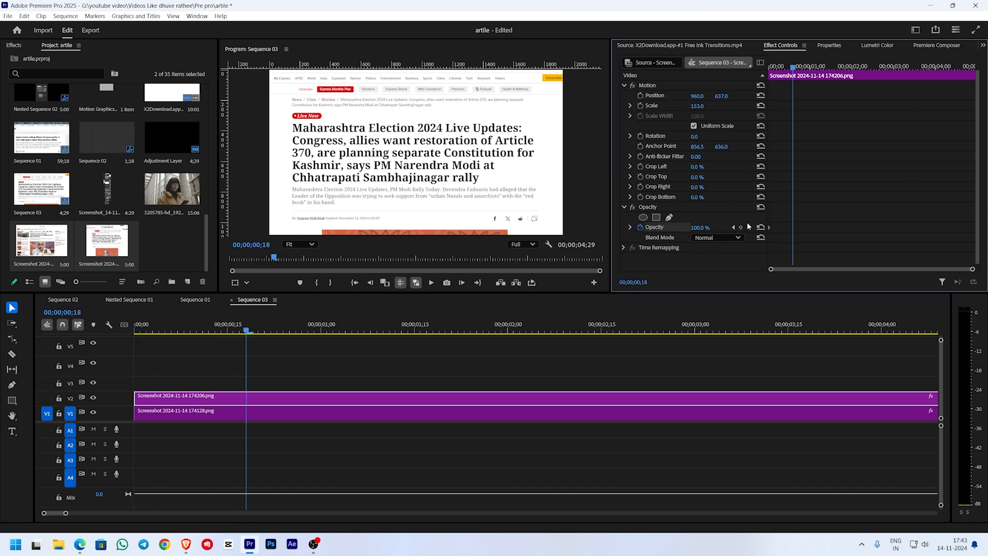
pyautogui.moveTo(309, 330); pyautogui.dragTo(507, 330)
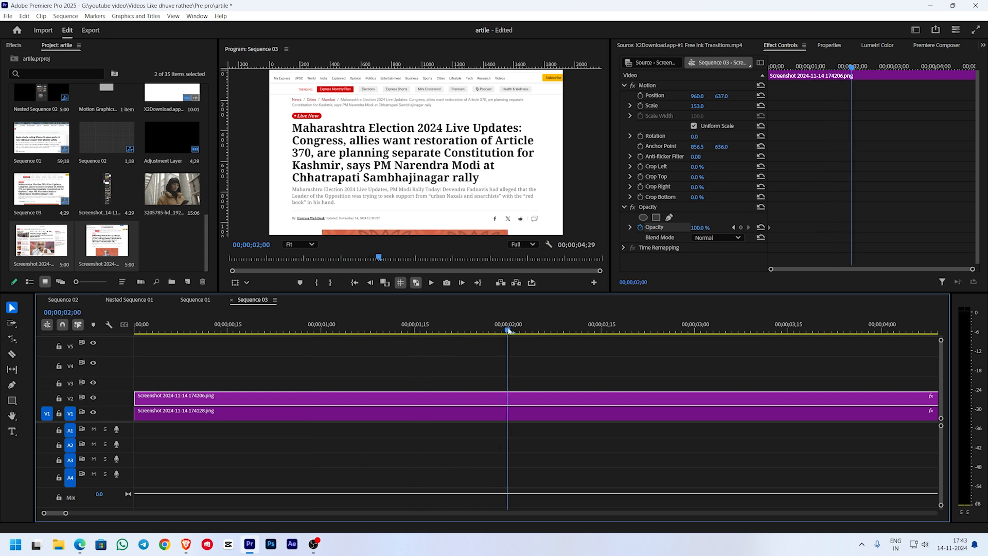
pyautogui.click(702, 228)
pyautogui.write('10')
pyautogui.press('Return')
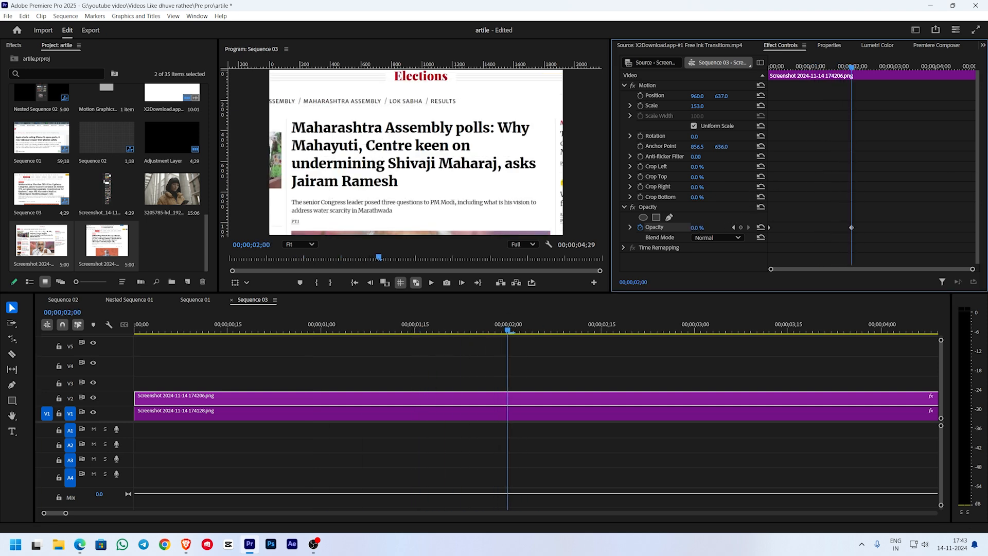
# Move the first opacity keyframe closer to the one at 00;00;02;00 for a shorter fade, and play the crossfade from the start.
pyautogui.moveTo(852, 67); pyautogui.dragTo(843, 74)
pyautogui.press('Home')
pyautogui.press('space')
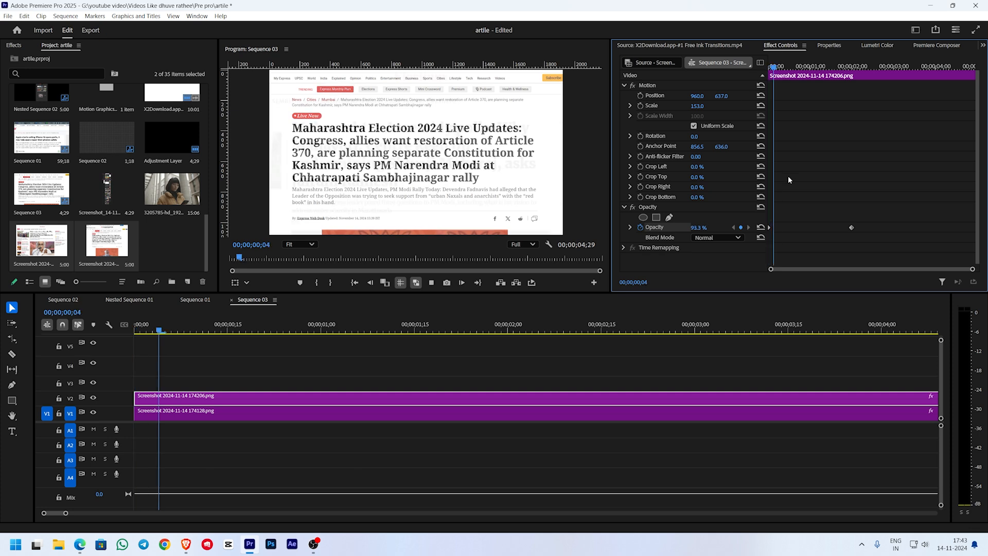
pyautogui.press('space')
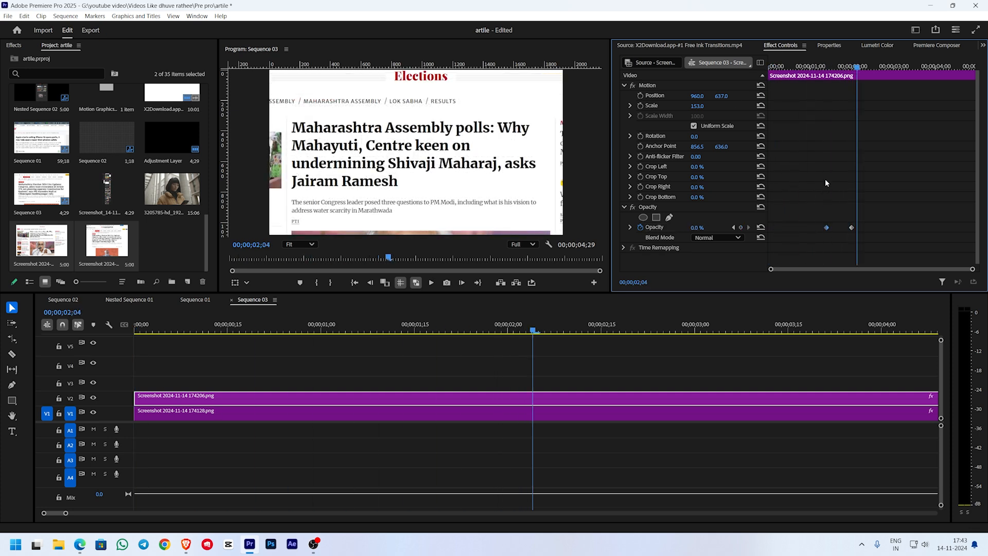
pyautogui.press('Home')
pyautogui.press('space')
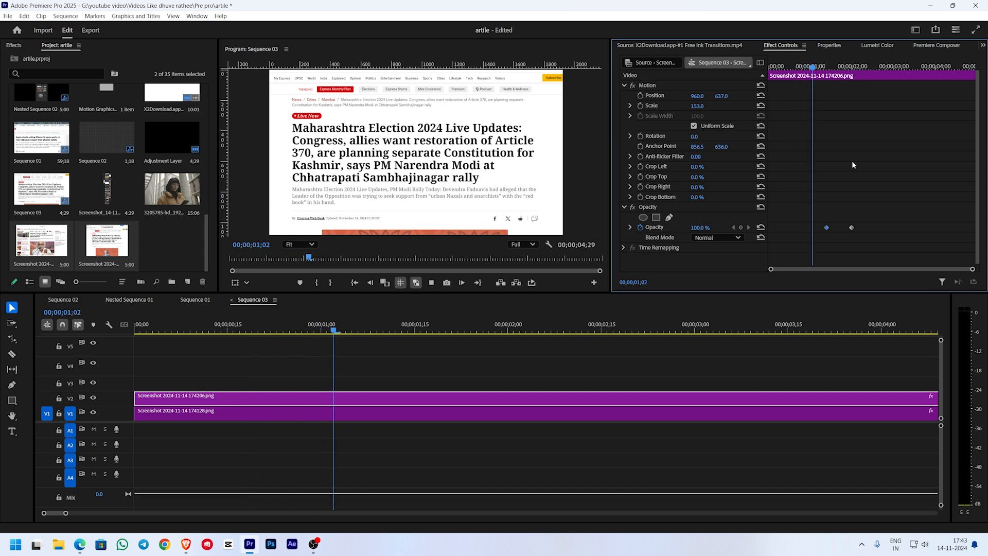
pyautogui.press('space')
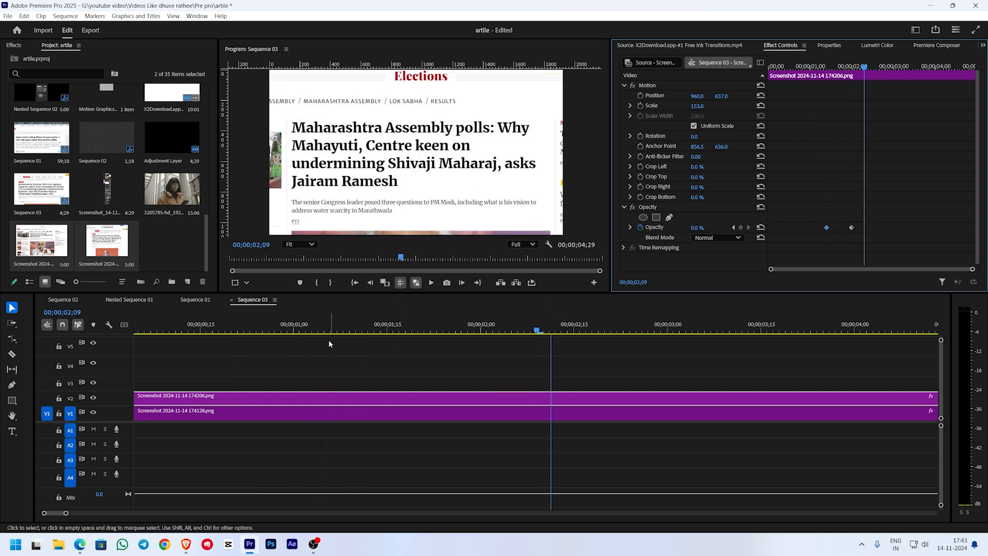
pyautogui.moveTo(173, 326); pyautogui.dragTo(93, 326)
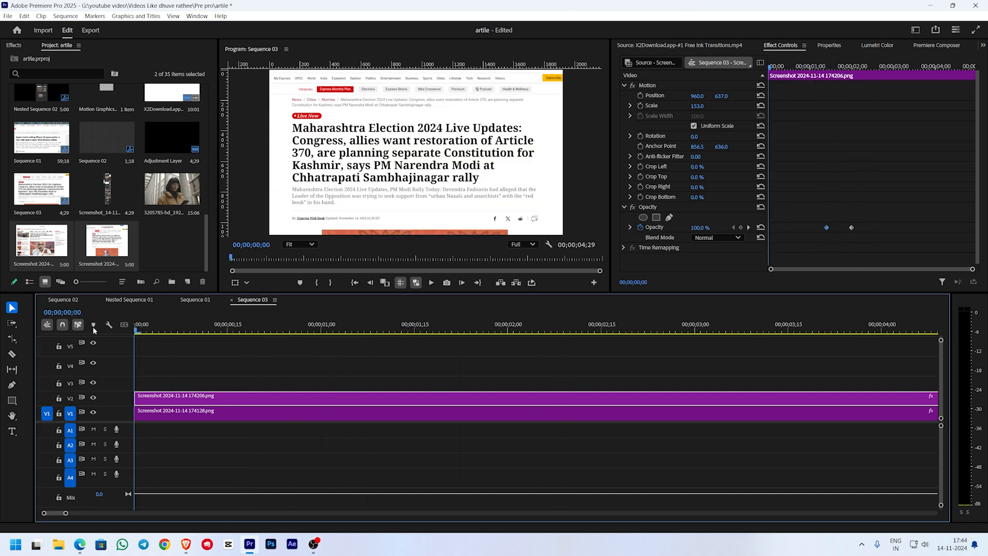
# Create a 1920 × 1080 adjustment layer at 29.97 fps and place it on V3 over both screenshots from the start.
pyautogui.rightClick(174, 243)
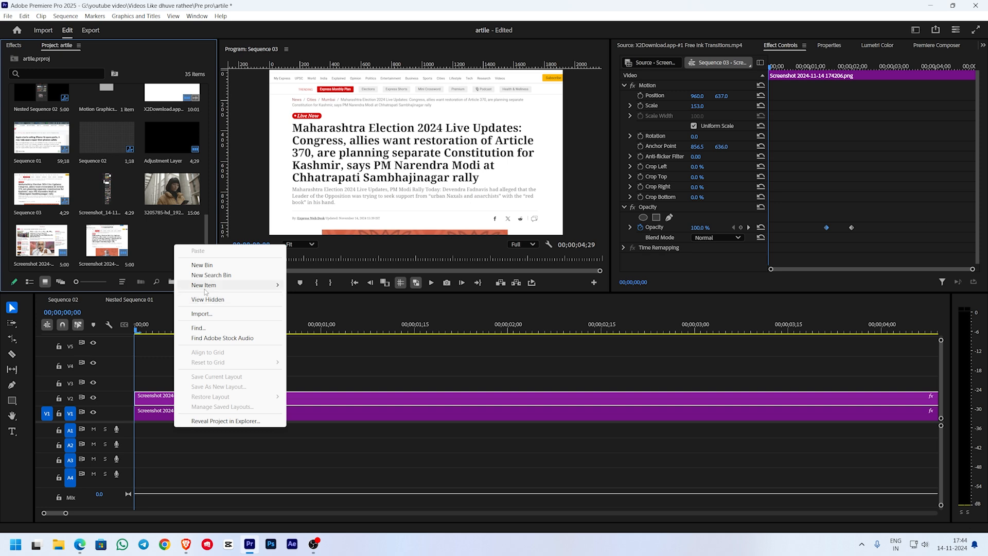
pyautogui.moveTo(206, 285)
pyautogui.click(327, 315)
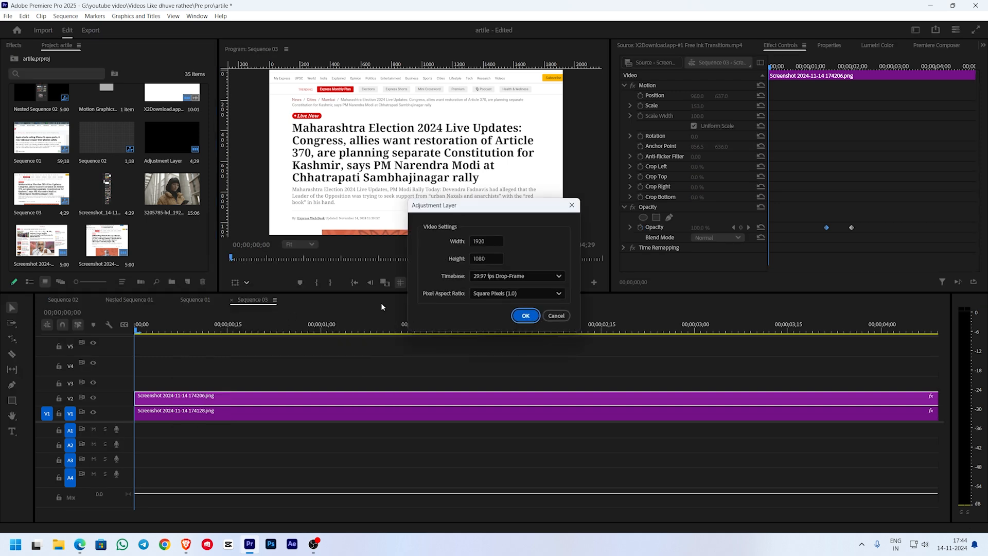
pyautogui.click(525, 314)
pyautogui.moveTo(175, 249); pyautogui.dragTo(156, 380)
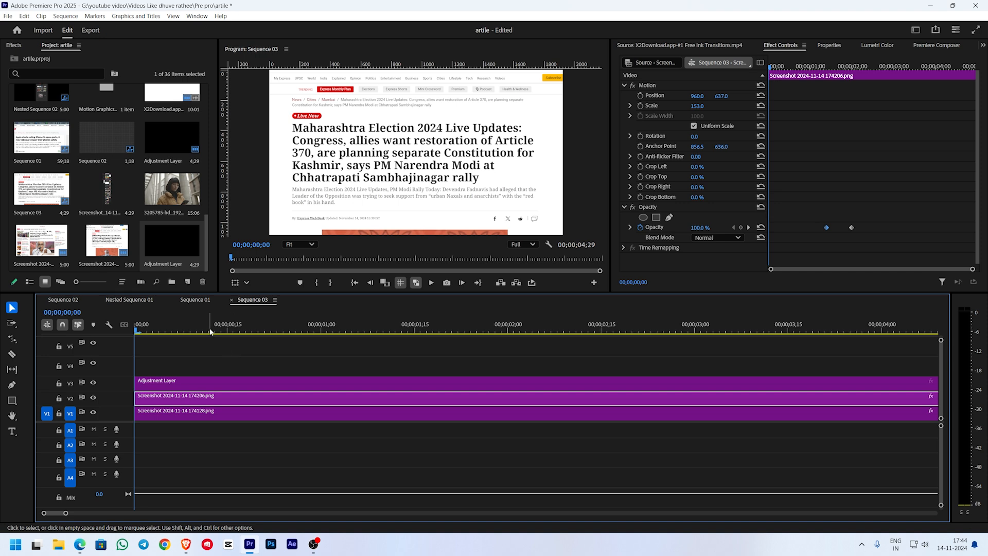
# Find the Basic 3D effect and apply it to the adjustment layer on V3.
pyautogui.click(14, 46)
pyautogui.click(34, 60)
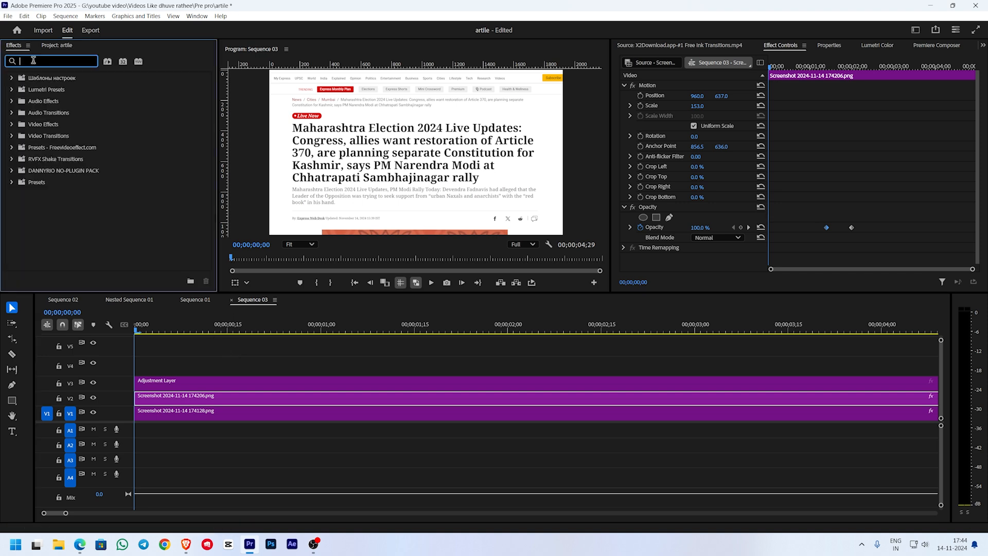
pyautogui.write('basic')
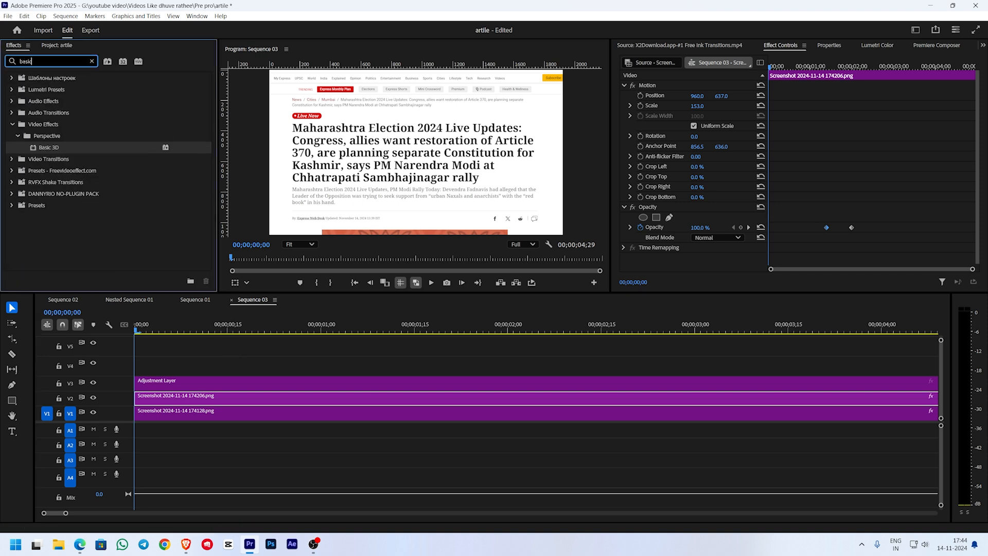
pyautogui.click(47, 147)
pyautogui.moveTo(192, 324); pyautogui.dragTo(166, 382)
# Find the Transform video effect and add it to the same adjustment layer.
pyautogui.click(44, 62)
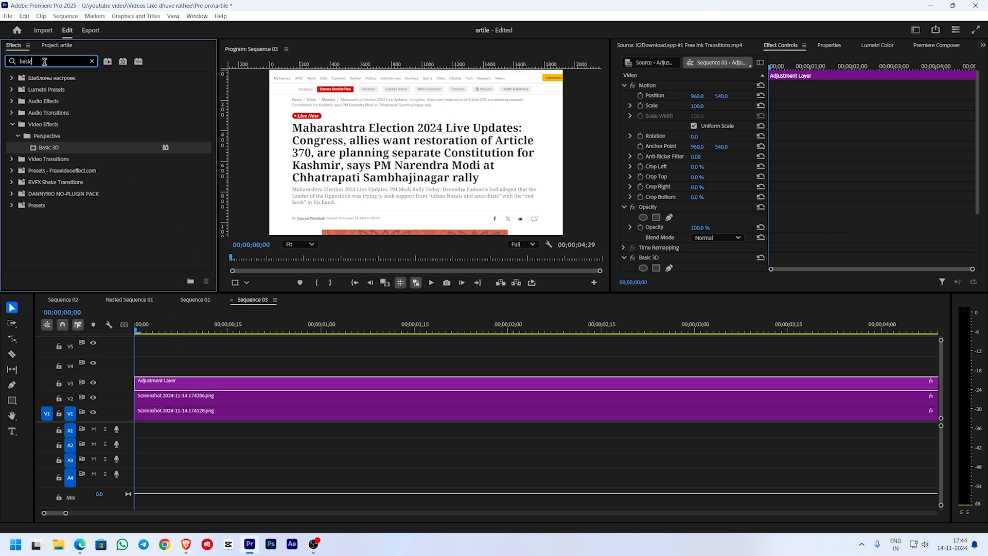
pyautogui.write('tra')
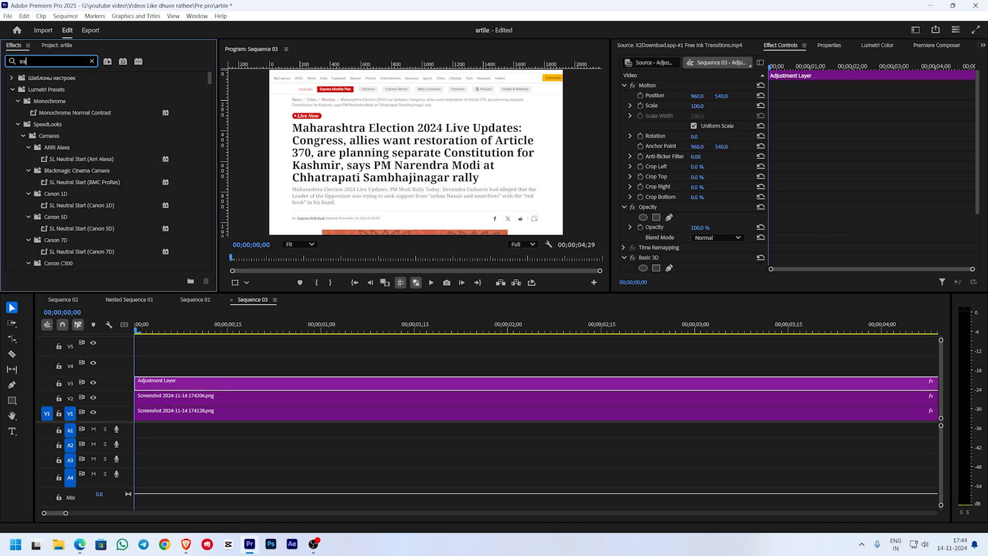
pyautogui.write('ns')
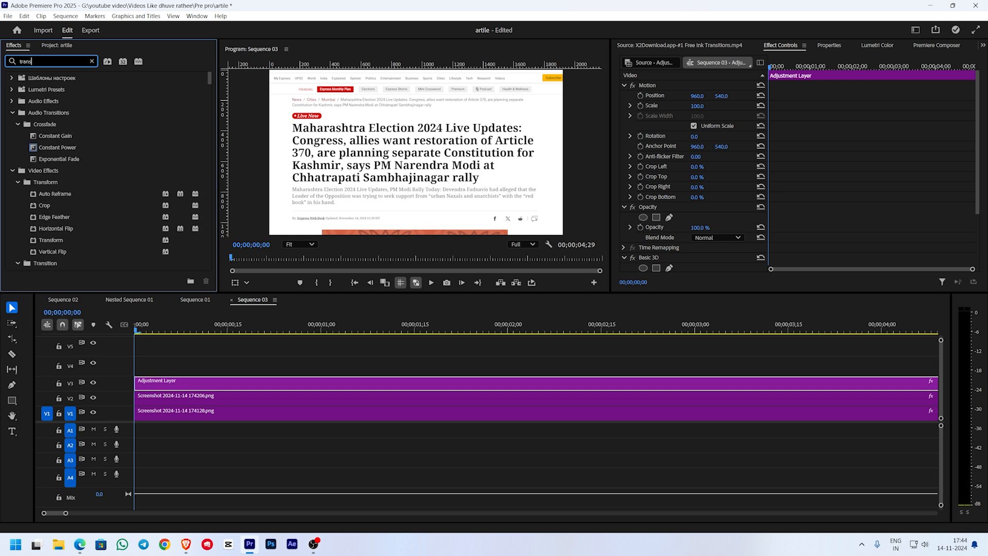
pyautogui.moveTo(50, 239); pyautogui.dragTo(164, 383)
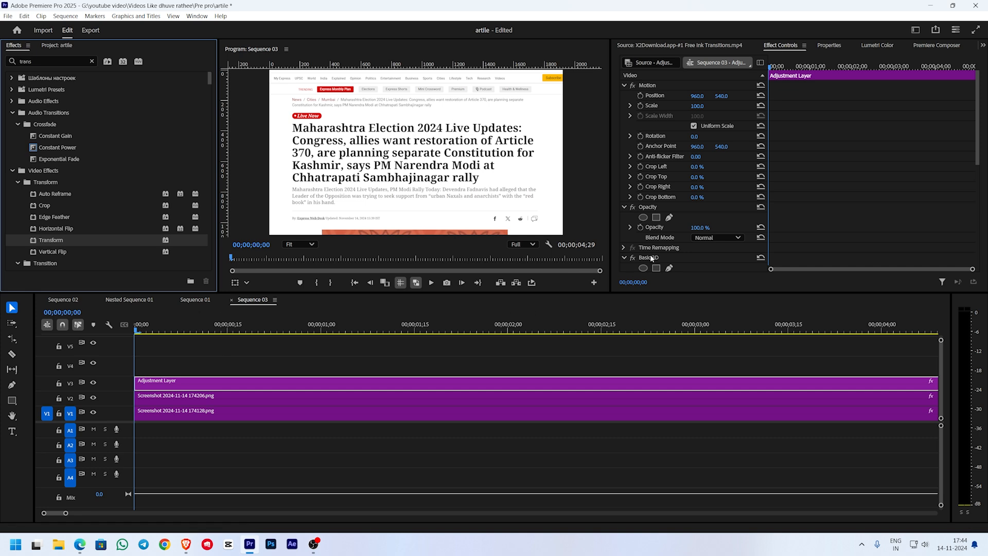
# Set Basic 3D Swivel to -22°, Tilt to -11° and Distance to Image to -19, and Transform Position to 1269, 493.
pyautogui.scroll(-6, 705, 248)
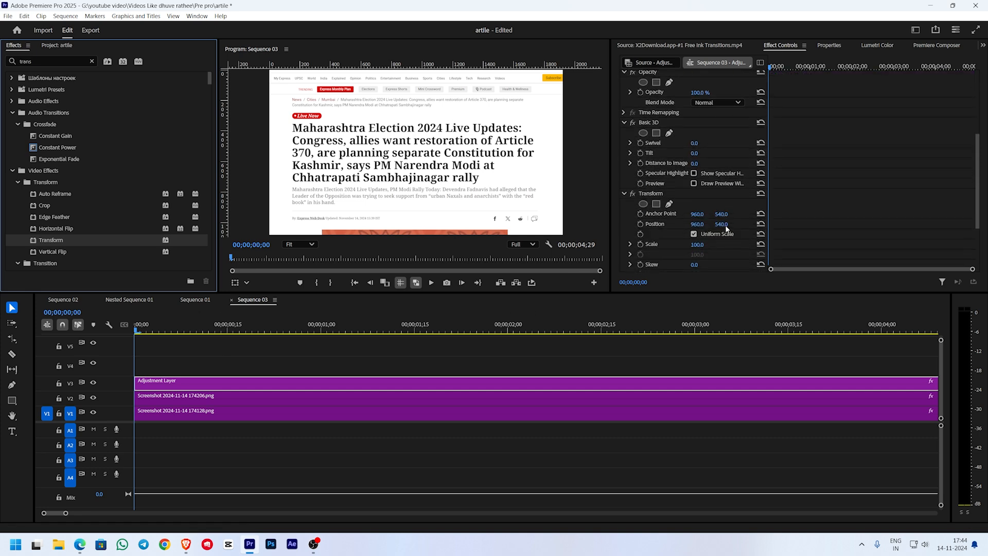
pyautogui.moveTo(693, 105); pyautogui.dragTo(690, 125)
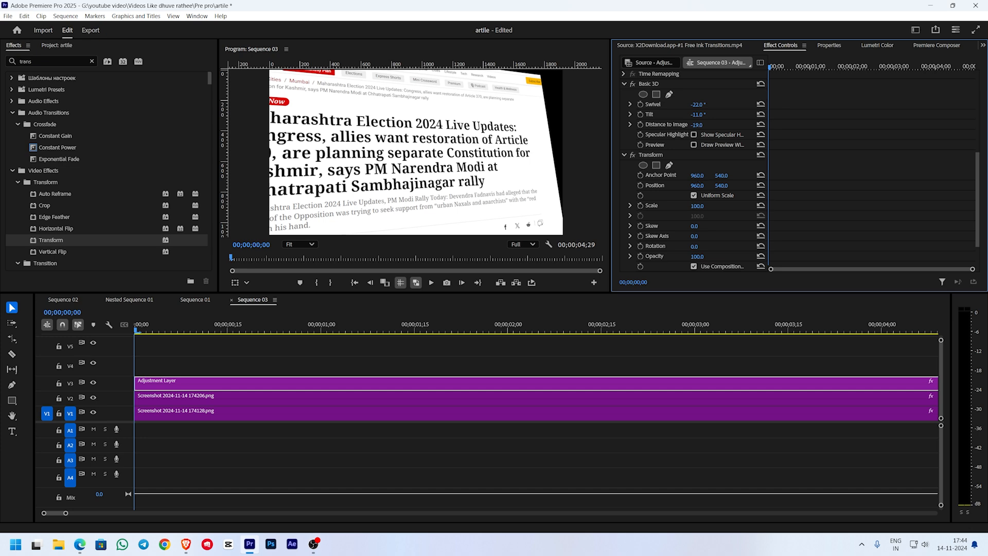
pyautogui.moveTo(698, 187); pyautogui.dragTo(855, 187)
pyautogui.moveTo(722, 186); pyautogui.dragTo(698, 187)
# Keyframe Basic 3D Swivel, Tilt and Distance to Image at the start, and set Swivel to 1° at 00;00;04;01.
pyautogui.scroll(2, 758, 141)
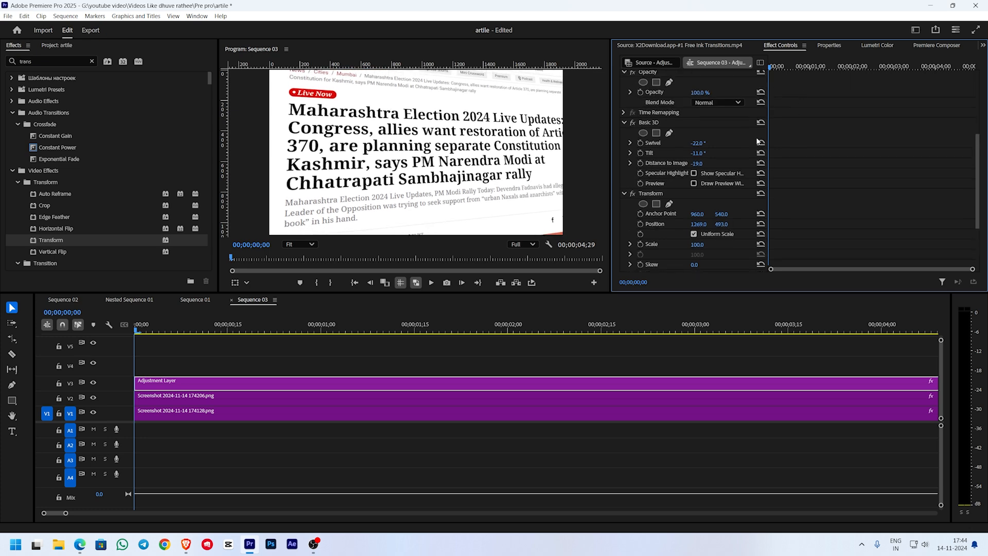
pyautogui.click(640, 143)
pyautogui.moveTo(824, 68); pyautogui.dragTo(938, 72)
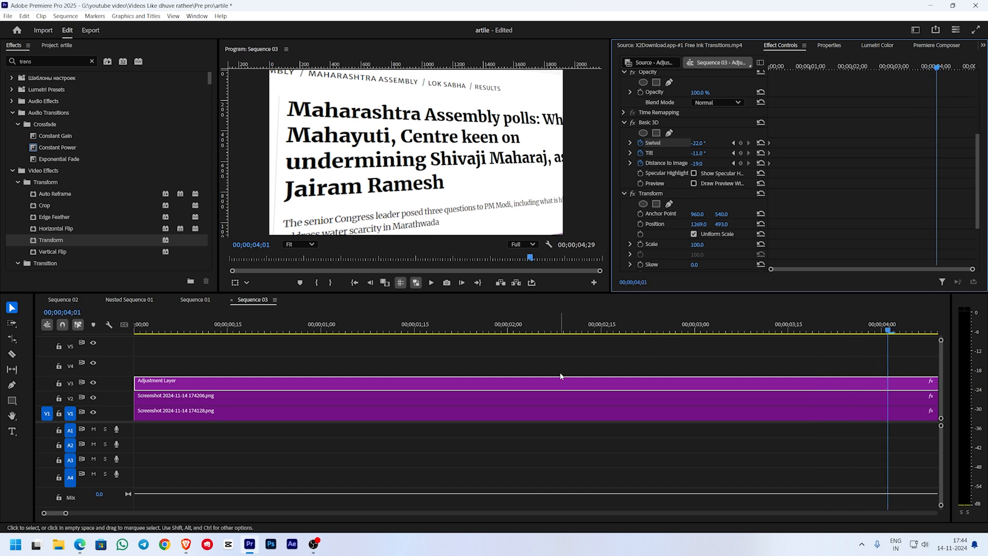
pyautogui.scroll(-3, 545, 357)
pyautogui.scroll(3, 374, 355)
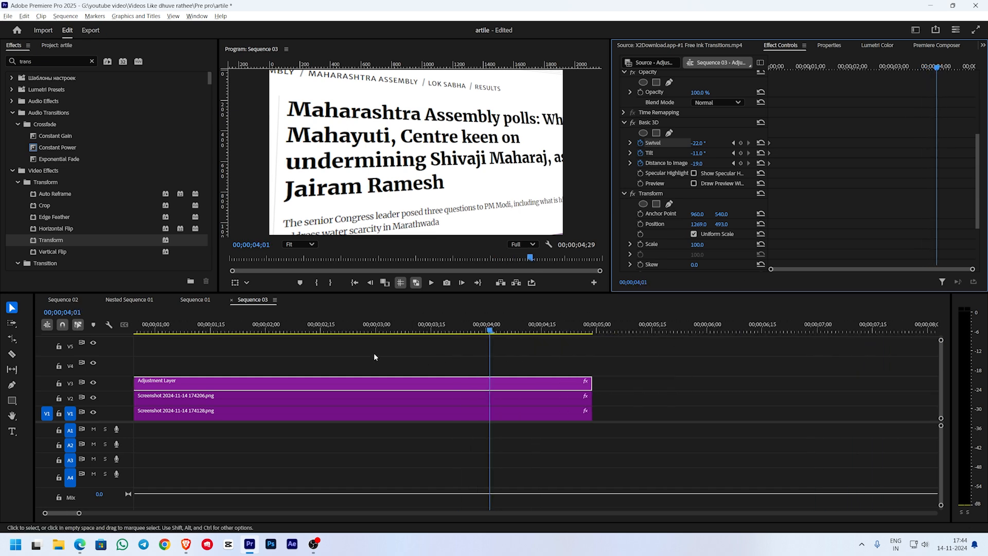
pyautogui.moveTo(696, 146)
pyautogui.mouseDown()
pyautogui.moveTo(726, 145)
pyautogui.moveTo(703, 157)
pyautogui.mouseUp()
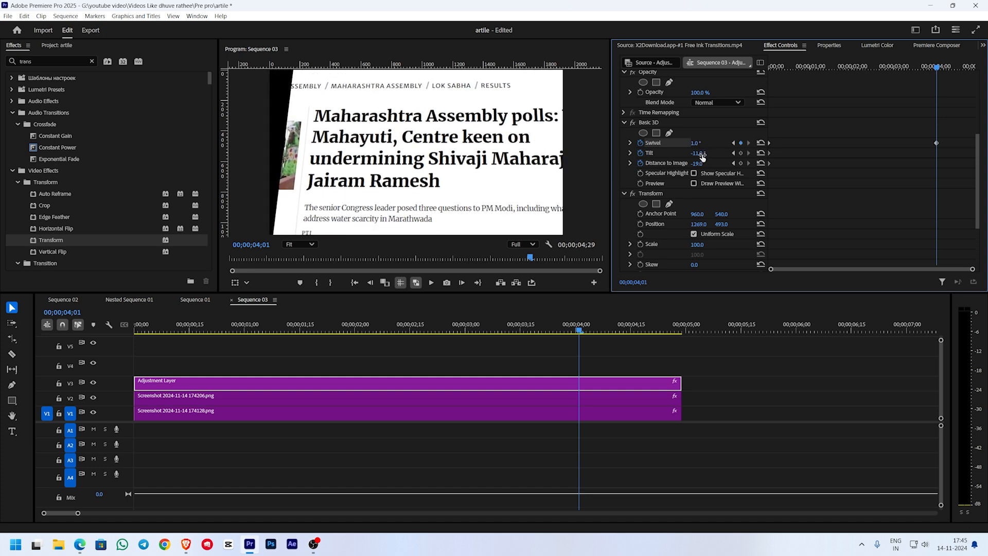
# Keyframe Transform Position from the start to 1268, 493 at 00;00;04;01, with Tilt at -8° and Distance to Image at -24 there.
pyautogui.click(640, 225)
pyautogui.moveTo(936, 225); pyautogui.dragTo(769, 228)
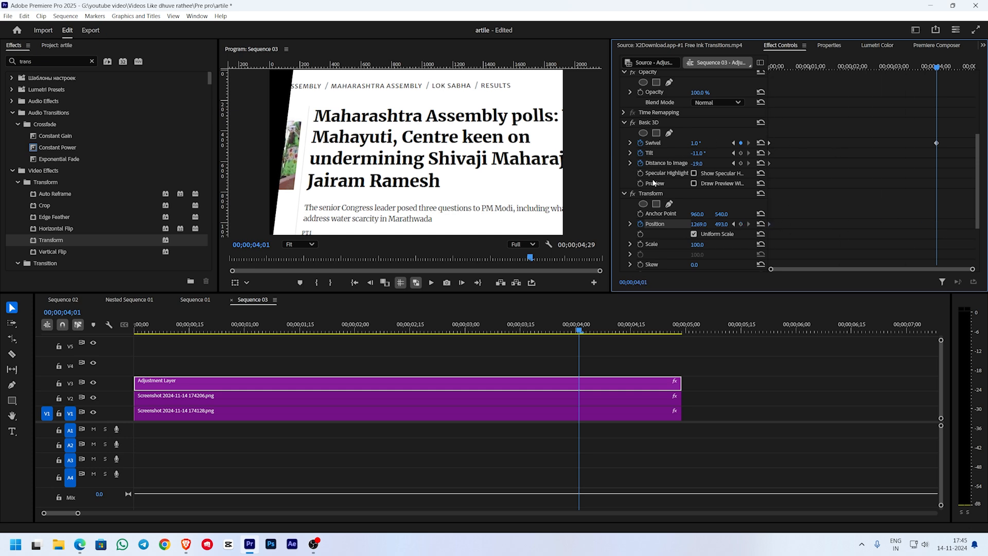
pyautogui.moveTo(697, 164); pyautogui.dragTo(704, 152)
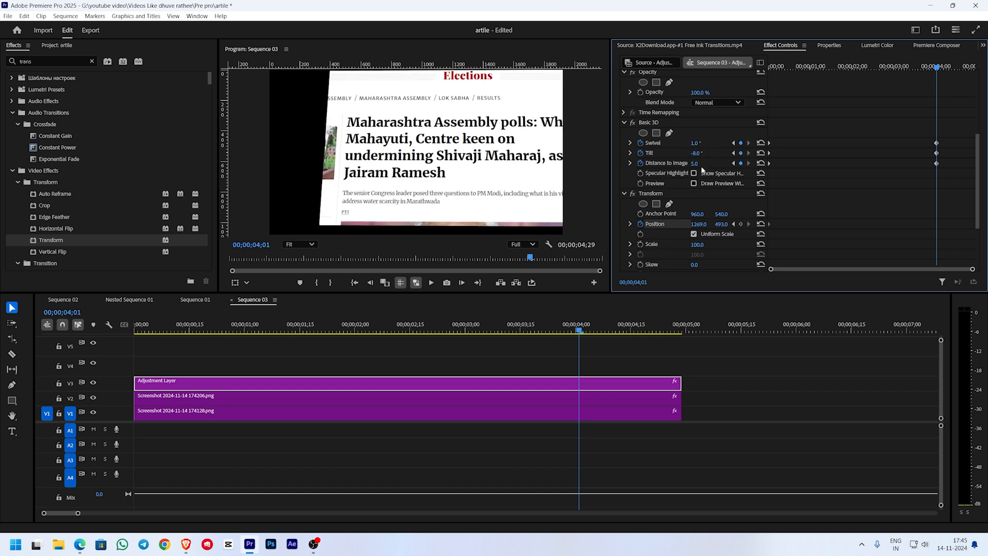
pyautogui.moveTo(696, 166); pyautogui.dragTo(683, 166)
pyautogui.moveTo(931, 64); pyautogui.dragTo(935, 85)
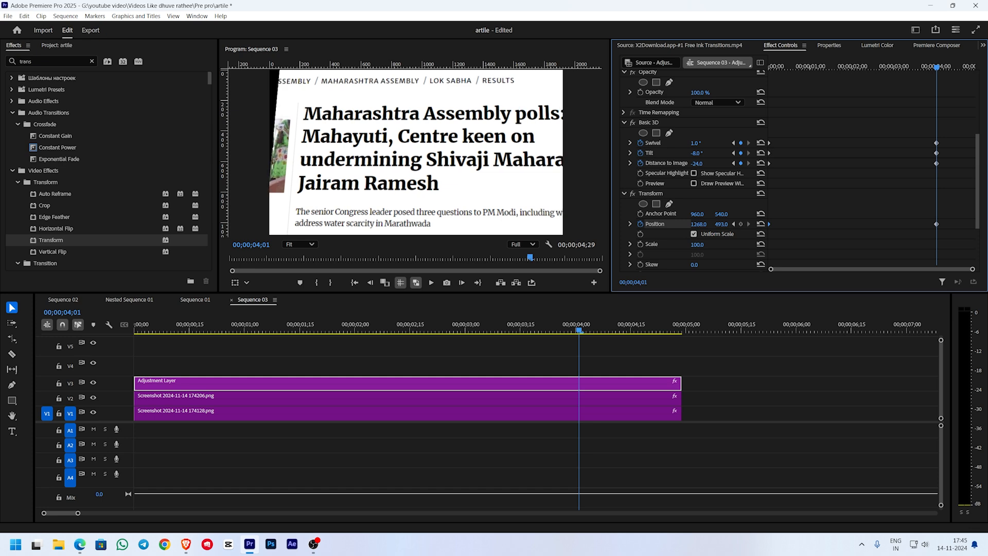
pyautogui.moveTo(939, 70); pyautogui.dragTo(730, 122)
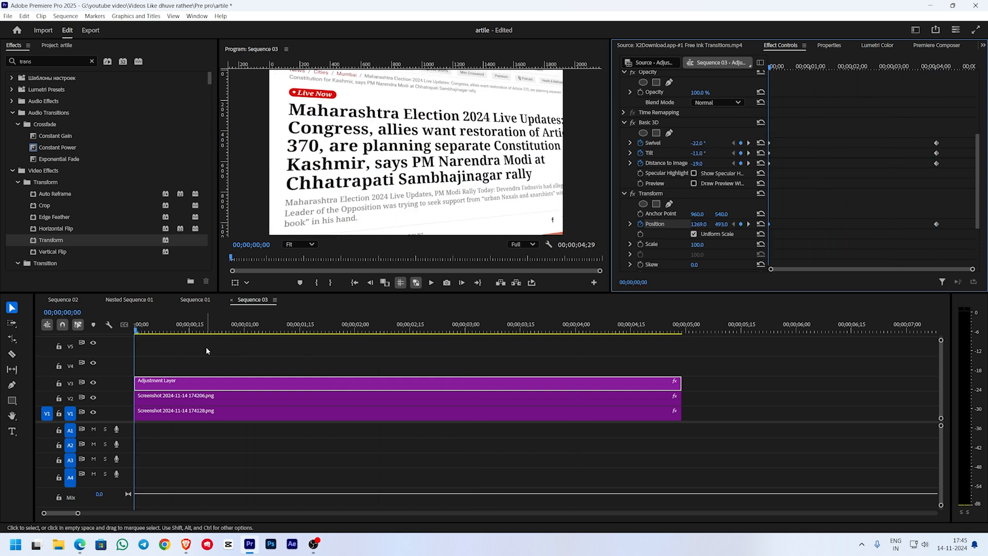
# Move the adjustment layer up to V4 and hide that track's output.
pyautogui.moveTo(185, 384); pyautogui.dragTo(122, 363)
pyautogui.click(94, 363)
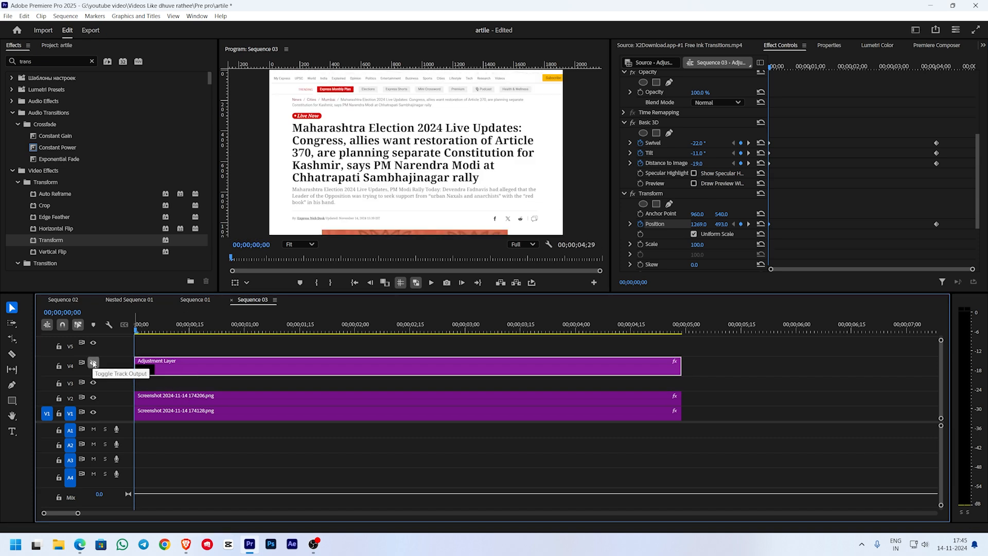
# Create a yellow 1920 × 1080 color matte named Color Matte and place it on V3 from the start.
pyautogui.click(59, 46)
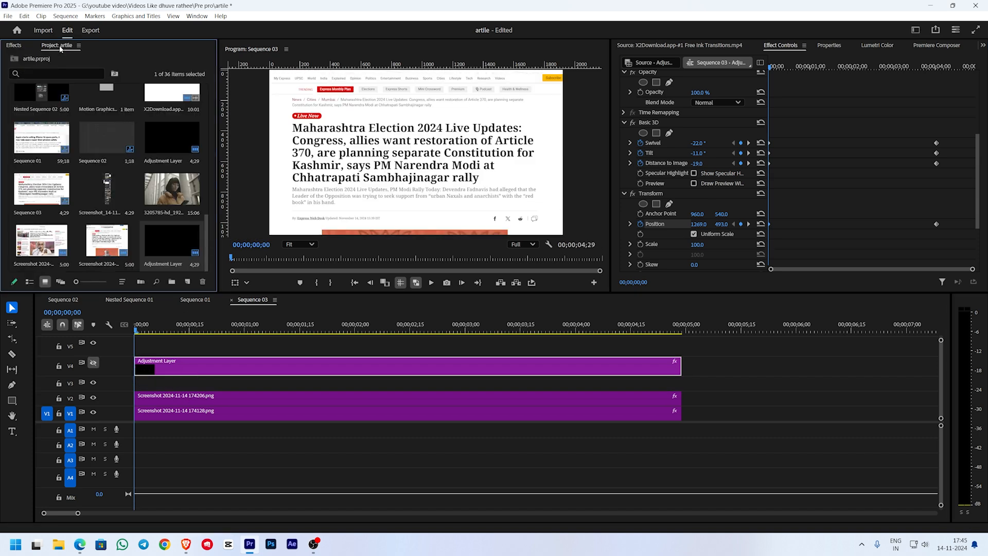
pyautogui.click(188, 282)
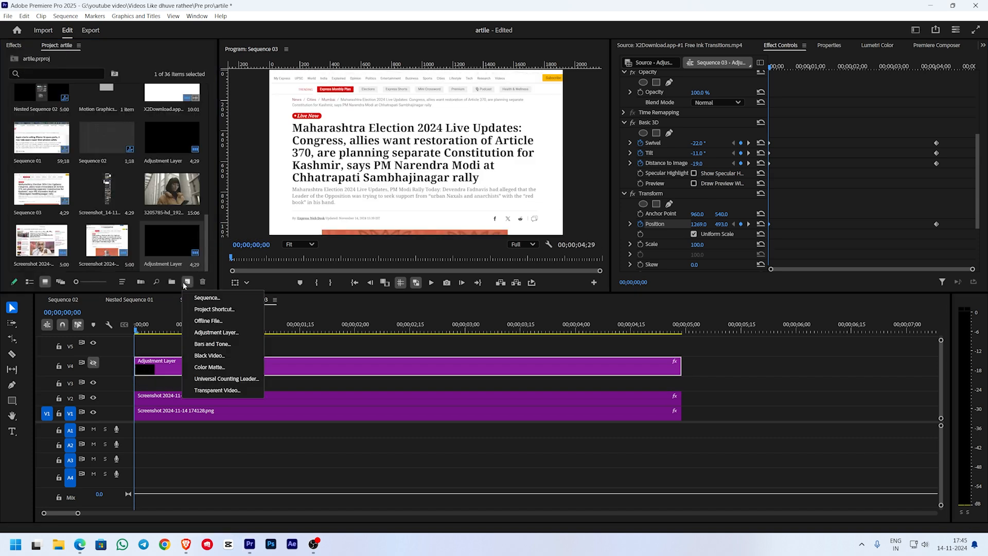
pyautogui.click(209, 367)
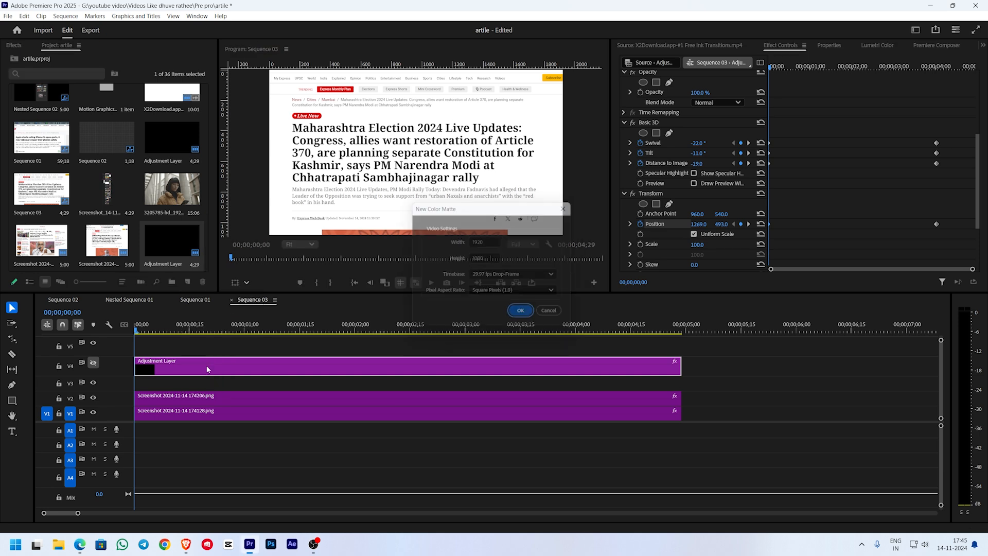
pyautogui.click(524, 316)
pyautogui.moveTo(510, 210); pyautogui.dragTo(514, 215)
pyautogui.moveTo(489, 263); pyautogui.dragTo(558, 370)
pyautogui.click(562, 342)
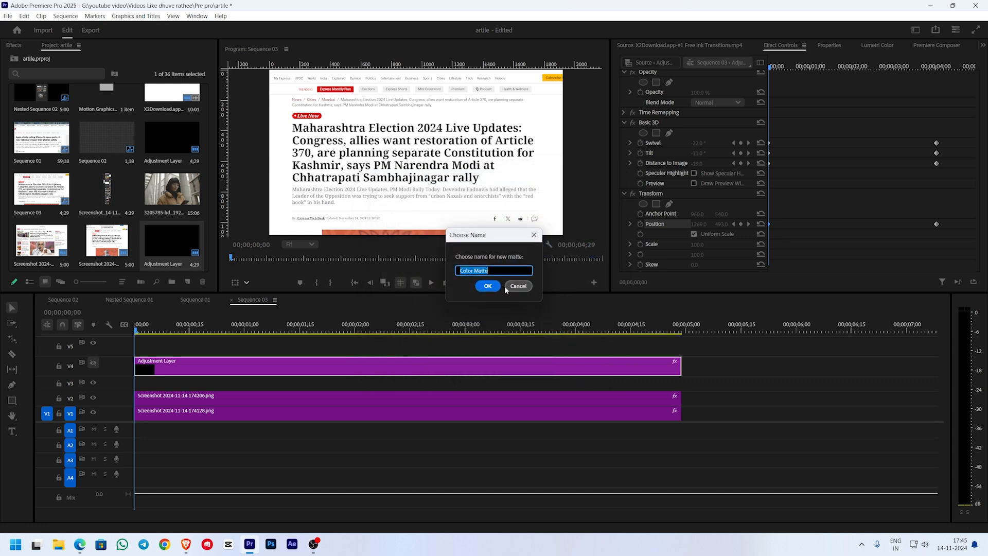
pyautogui.click(488, 286)
pyautogui.moveTo(206, 273); pyautogui.dragTo(152, 384)
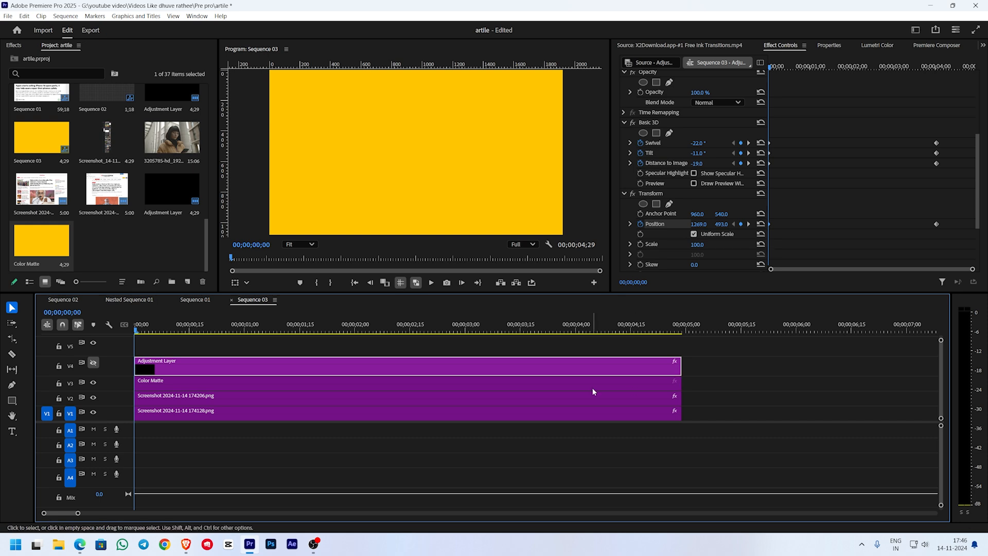
# Find the Crop effect and apply it to the color matte on V3.
pyautogui.click(261, 389)
pyautogui.click(14, 45)
pyautogui.click(31, 62)
pyautogui.write('c')
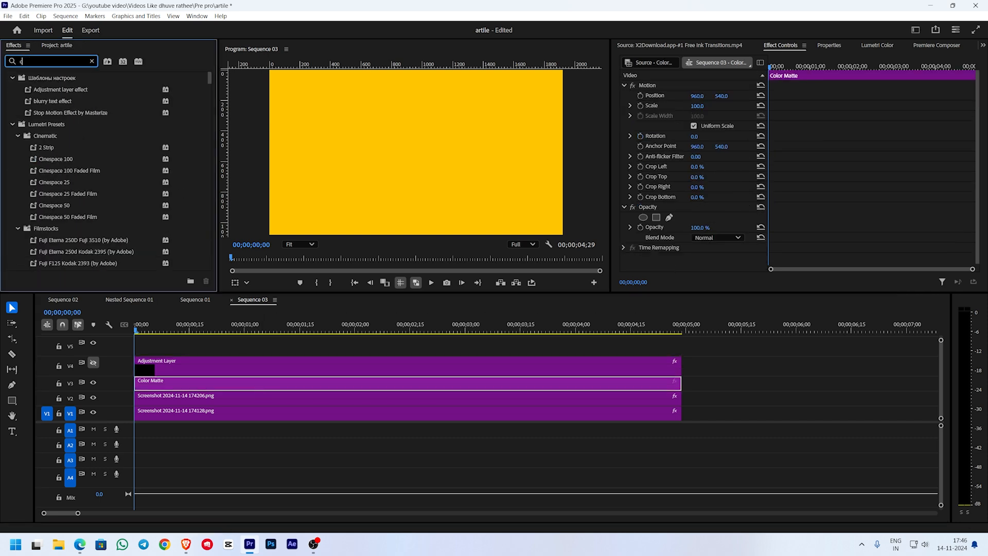
pyautogui.write('rop')
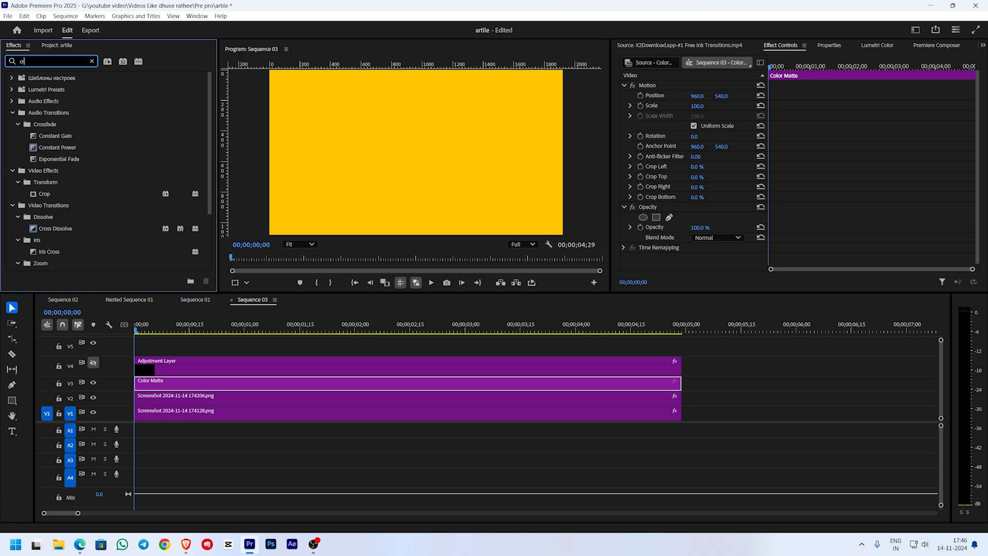
pyautogui.moveTo(44, 147); pyautogui.dragTo(149, 383)
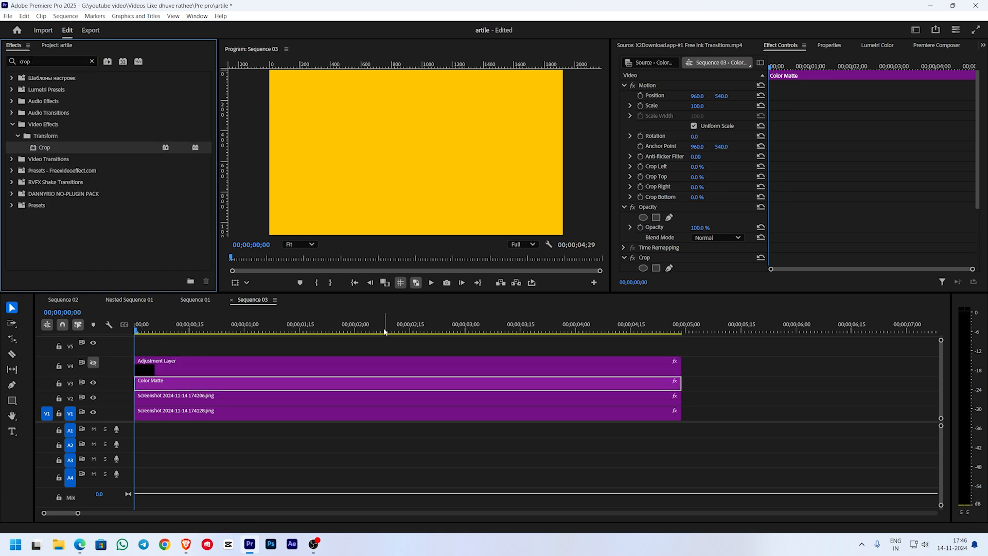
# Set the color matte's blend mode to Multiply.
pyautogui.scroll(-5, 712, 238)
pyautogui.click(715, 238)
pyautogui.scroll(2, 719, 265)
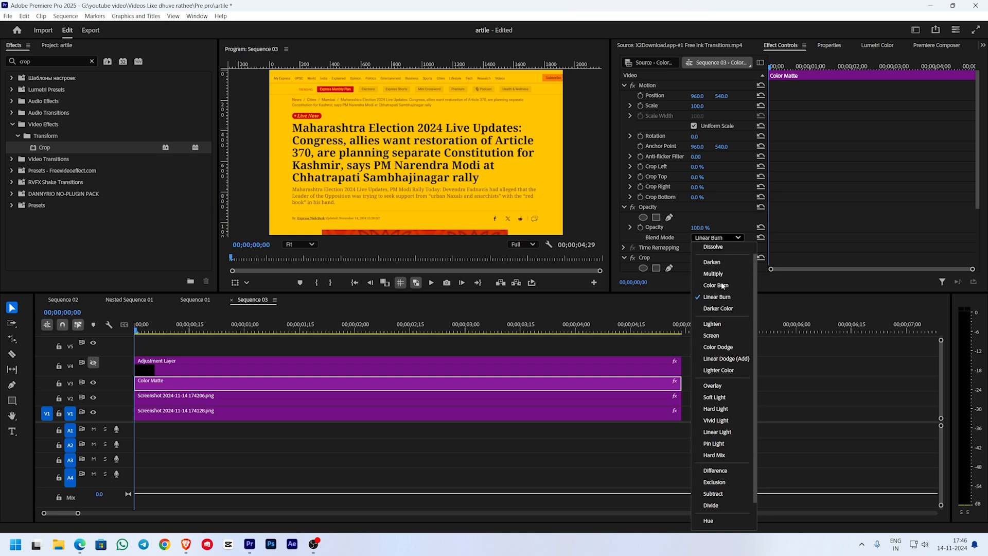
pyautogui.click(719, 272)
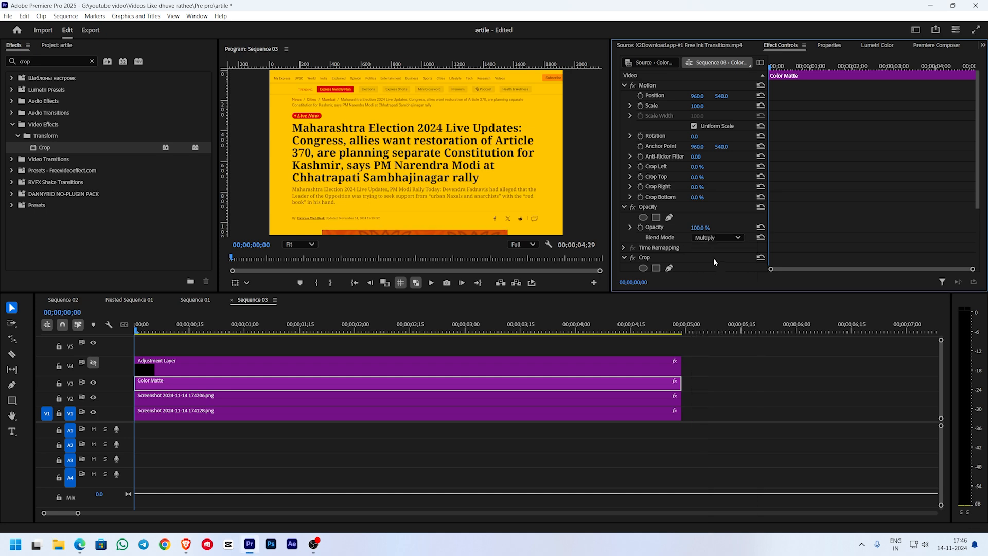
# Crop the matte to the headline's first line, with about 7.2% left, 31.3% top, 12.8% right and 59.9% bottom.
pyautogui.scroll(-3, 706, 249)
pyautogui.scroll(-1, 708, 237)
pyautogui.click(651, 174)
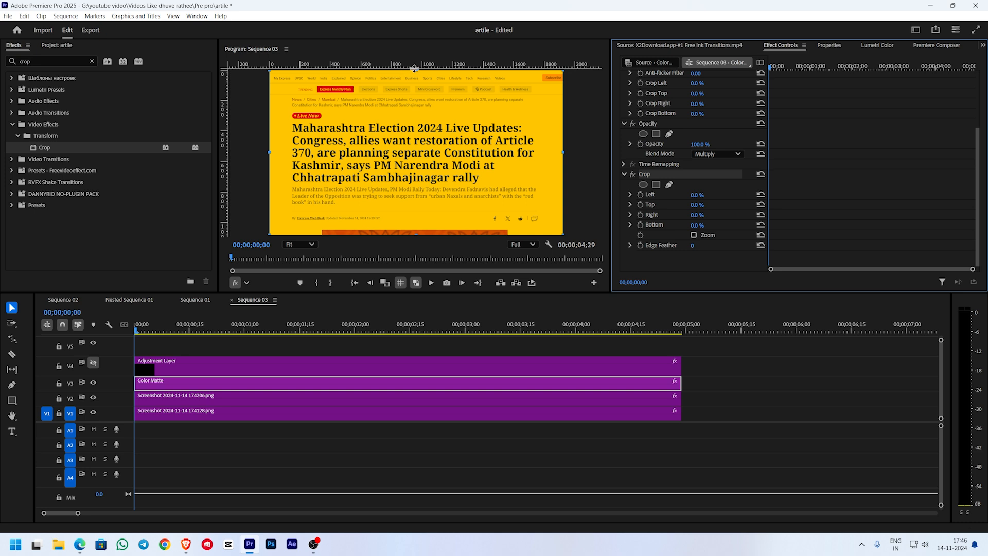
pyautogui.moveTo(417, 73); pyautogui.dragTo(417, 90)
pyautogui.moveTo(419, 124); pyautogui.dragTo(420, 121)
pyautogui.moveTo(415, 231); pyautogui.dragTo(433, 138)
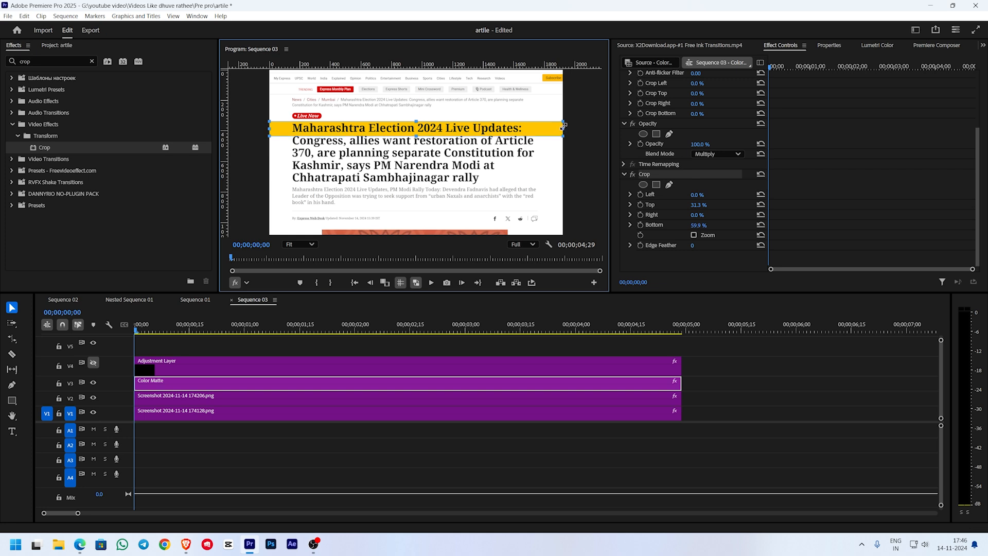
pyautogui.moveTo(286, 129); pyautogui.dragTo(290, 128)
pyautogui.click(579, 303)
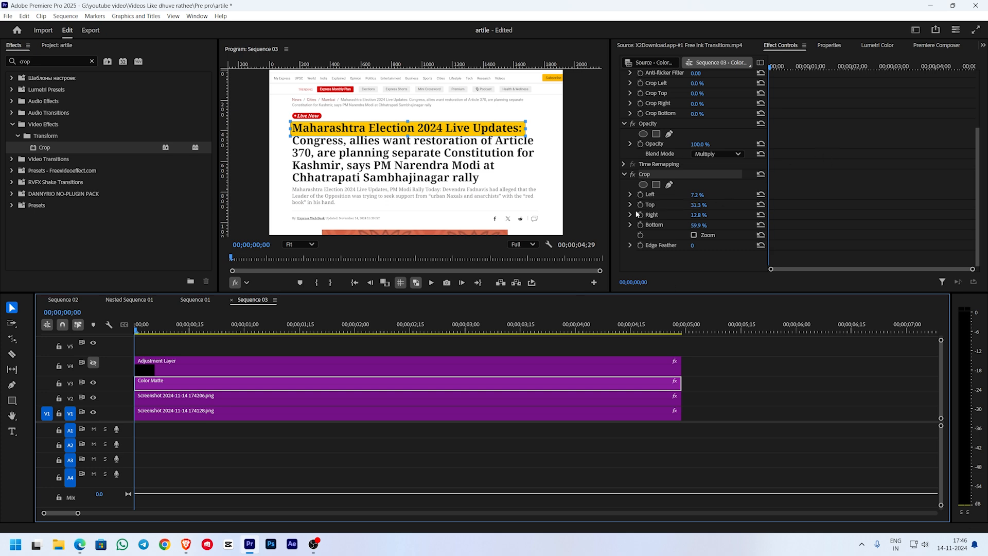
# Keyframe the matte's Crop Left at 7.2% and animate Crop Right from 94% at the start to 12.8% at 00;00;04;28.
pyautogui.click(641, 195)
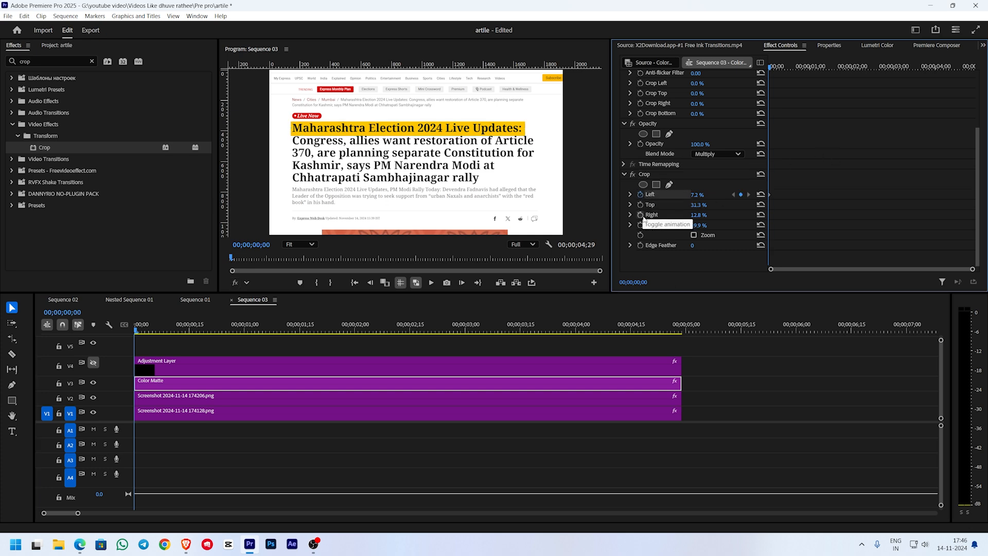
pyautogui.moveTo(792, 68); pyautogui.dragTo(975, 99)
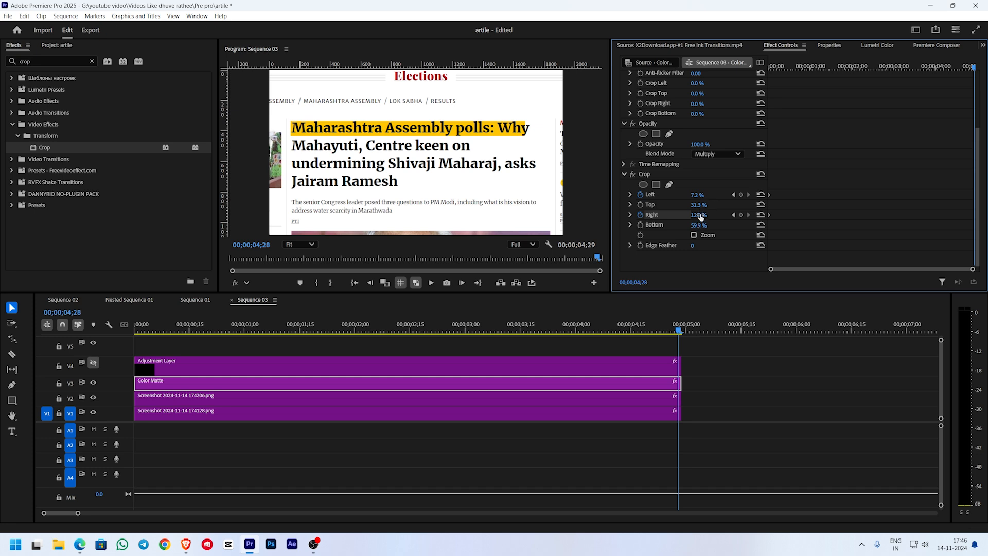
pyautogui.moveTo(771, 216); pyautogui.dragTo(974, 210)
pyautogui.moveTo(973, 70); pyautogui.dragTo(770, 67)
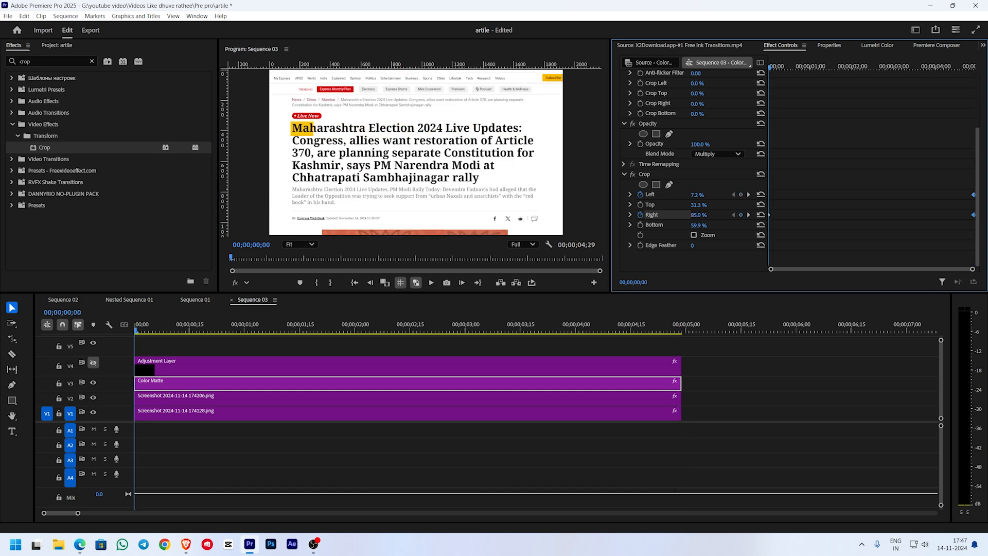
pyautogui.moveTo(699, 214); pyautogui.dragTo(711, 209)
# Play the highlight animation from the start to check how it sweeps across the headline.
pyautogui.moveTo(142, 328); pyautogui.dragTo(106, 325)
pyautogui.click(431, 283)
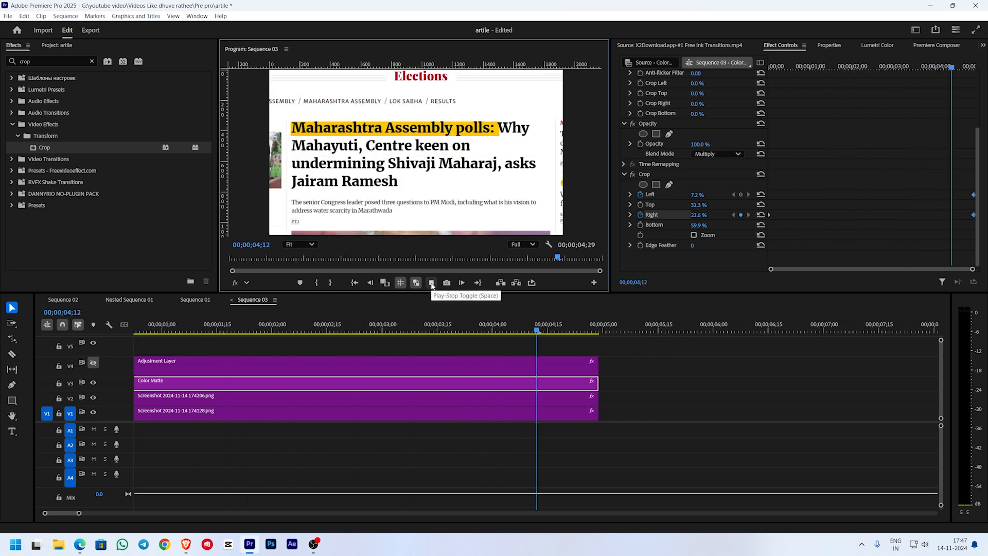
pyautogui.click(432, 283)
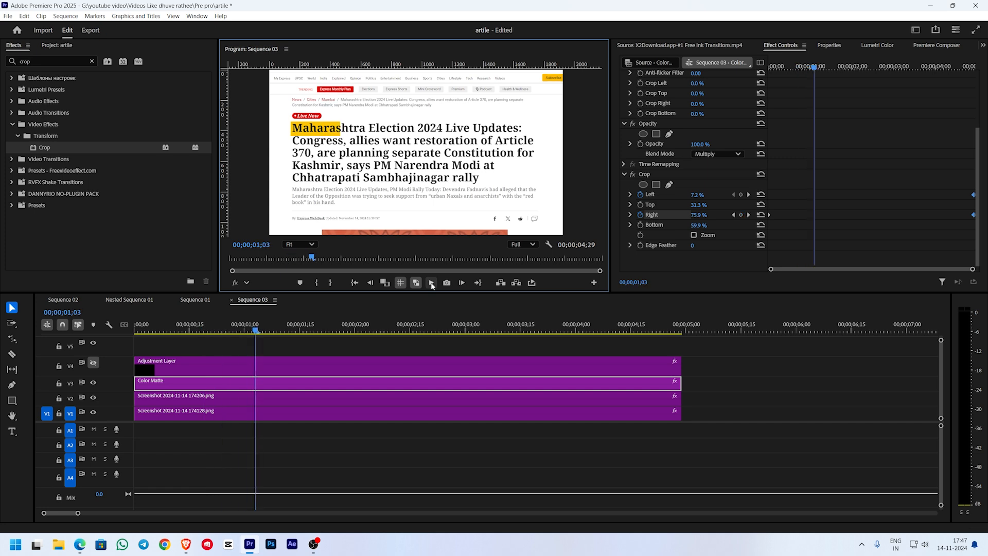
# Move the matte's ending crop keyframes earlier, to just after 00;00;04;00, and play the result from the start with V4 visible.
pyautogui.moveTo(973, 214); pyautogui.dragTo(964, 215)
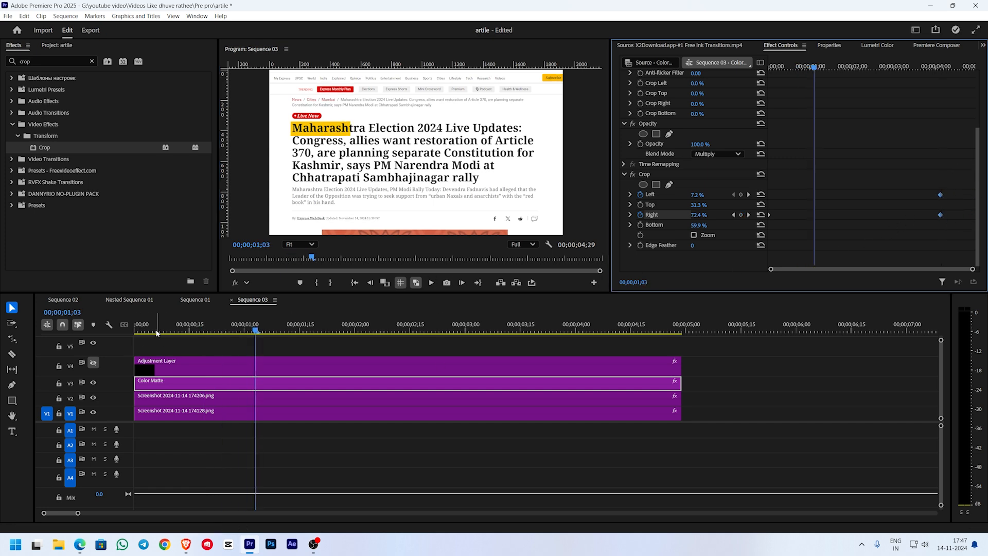
pyautogui.moveTo(157, 332); pyautogui.dragTo(123, 330)
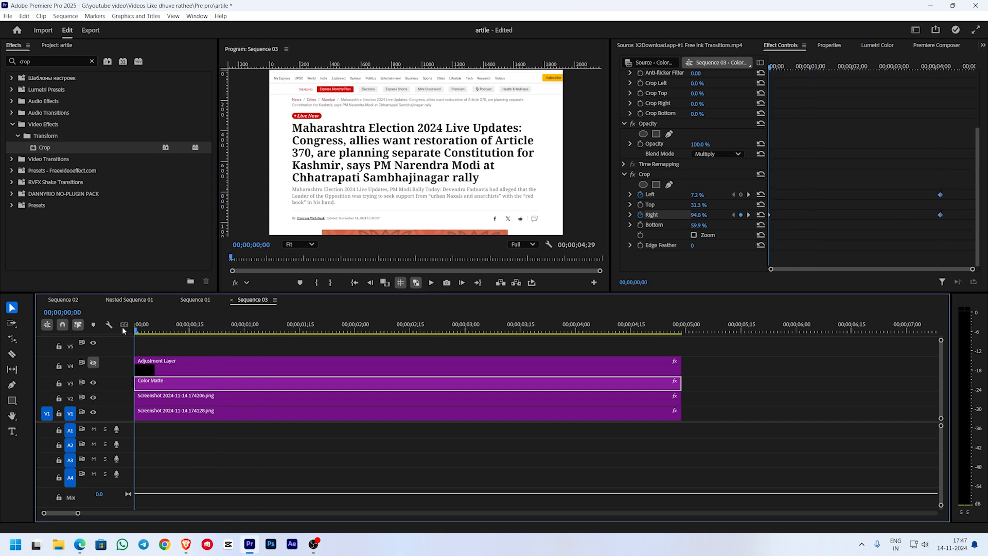
pyautogui.click(432, 283)
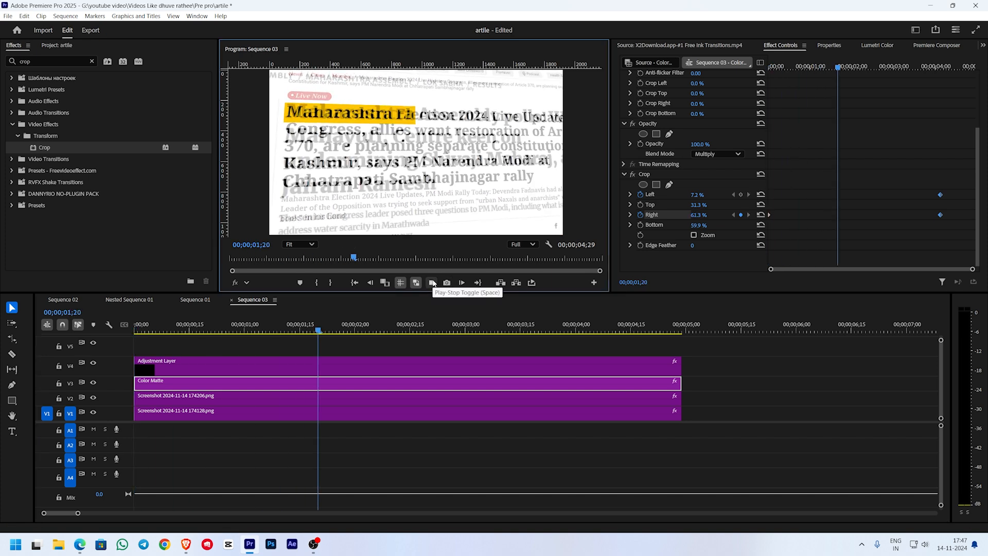